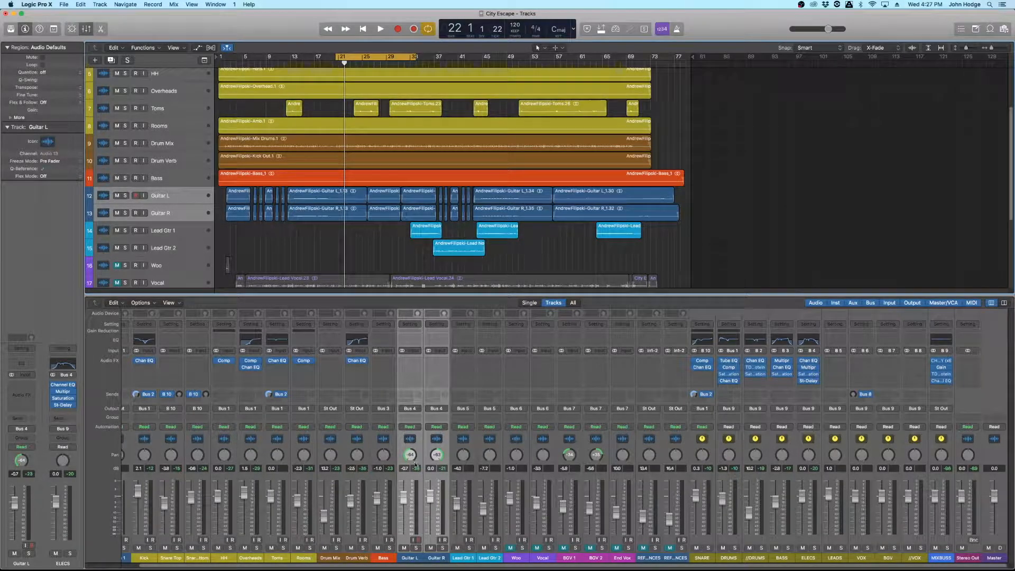
# Step: Insert a Channel EQ on the Guitar L track alone and move its window over the arrangement area
pyautogui.click(416, 557)
pyautogui.click(433, 559)
pyautogui.click(411, 558)
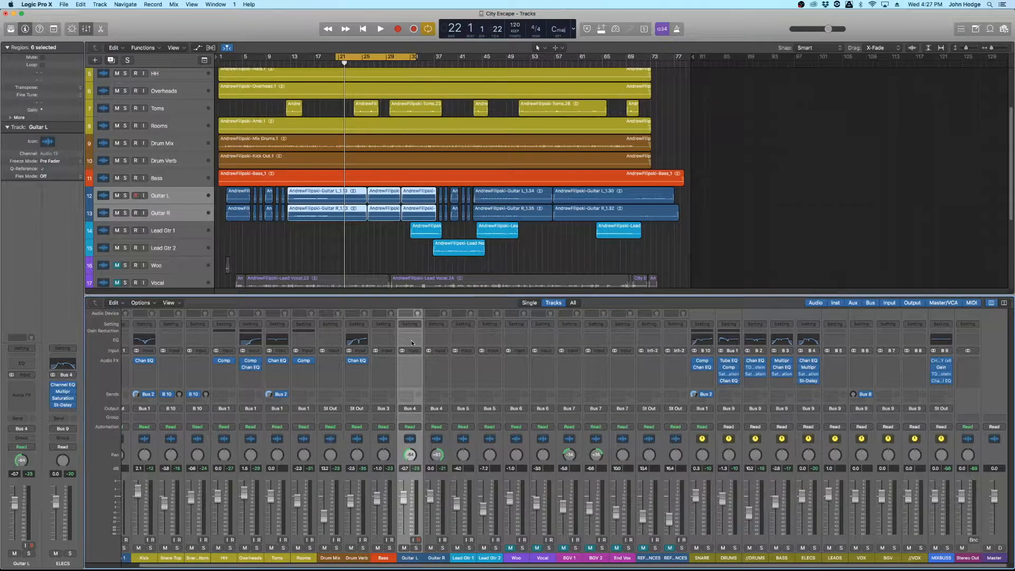
pyautogui.click(410, 341)
pyautogui.moveTo(303, 28); pyautogui.dragTo(756, 207)
pyautogui.moveTo(657, 214); pyautogui.dragTo(655, 91)
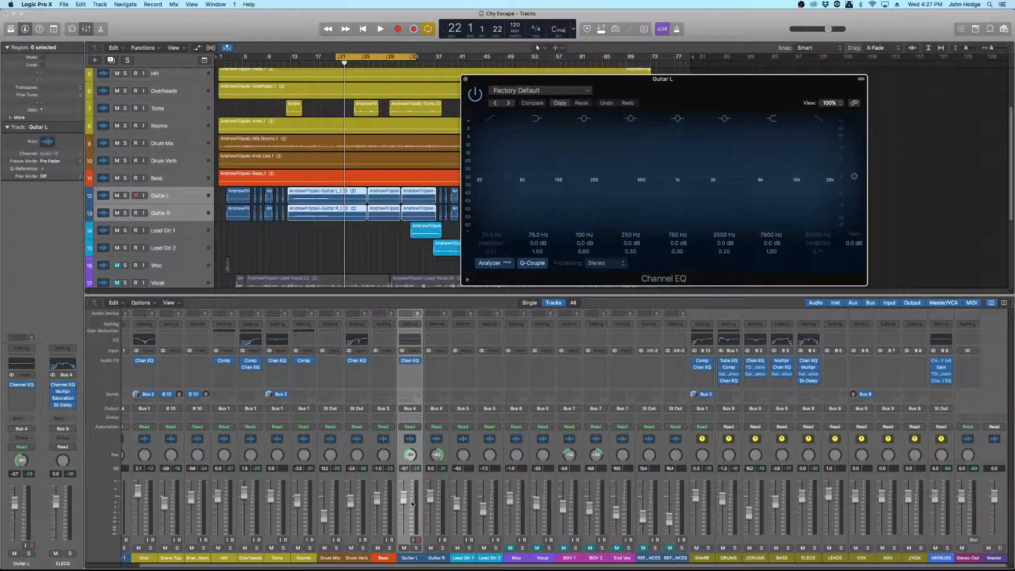
pyautogui.doubleClick(405, 468)
pyautogui.click(420, 560)
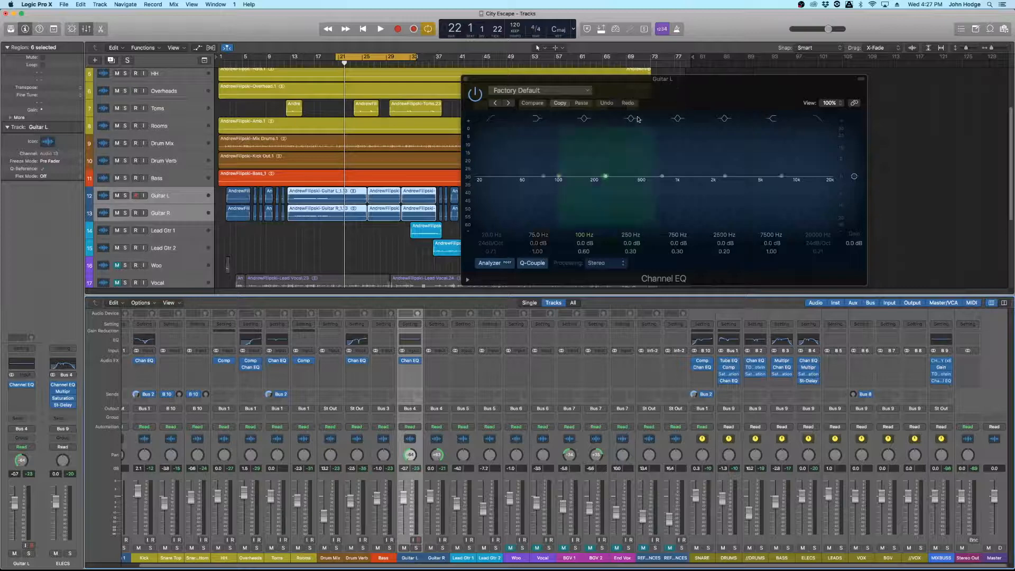
pyautogui.moveTo(673, 87); pyautogui.dragTo(672, 80)
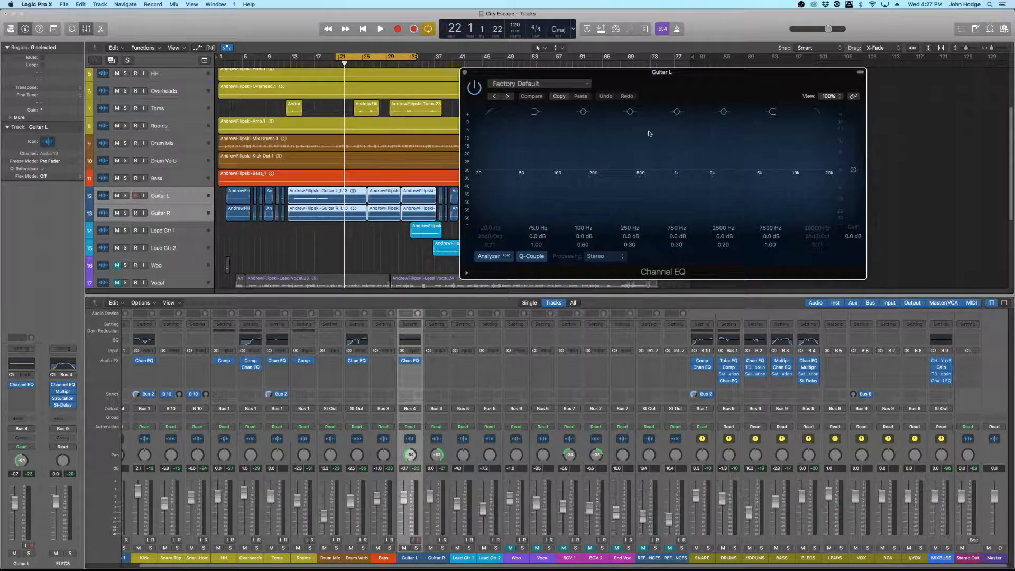
# Step: Play the looped section to examine Guitar L's frequency spectrum, and reposition the EQ window
pyautogui.press('space')
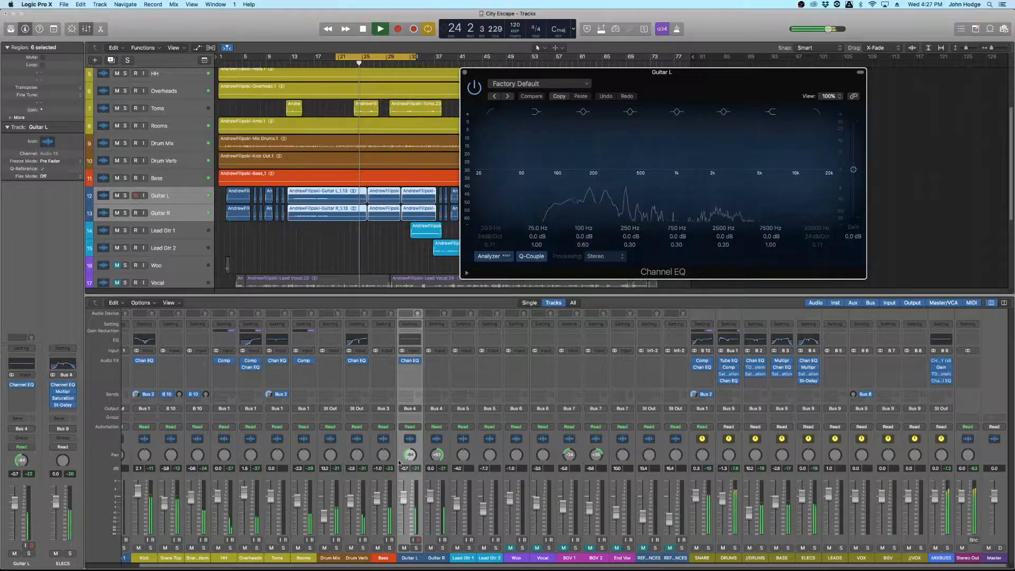
pyautogui.press('space')
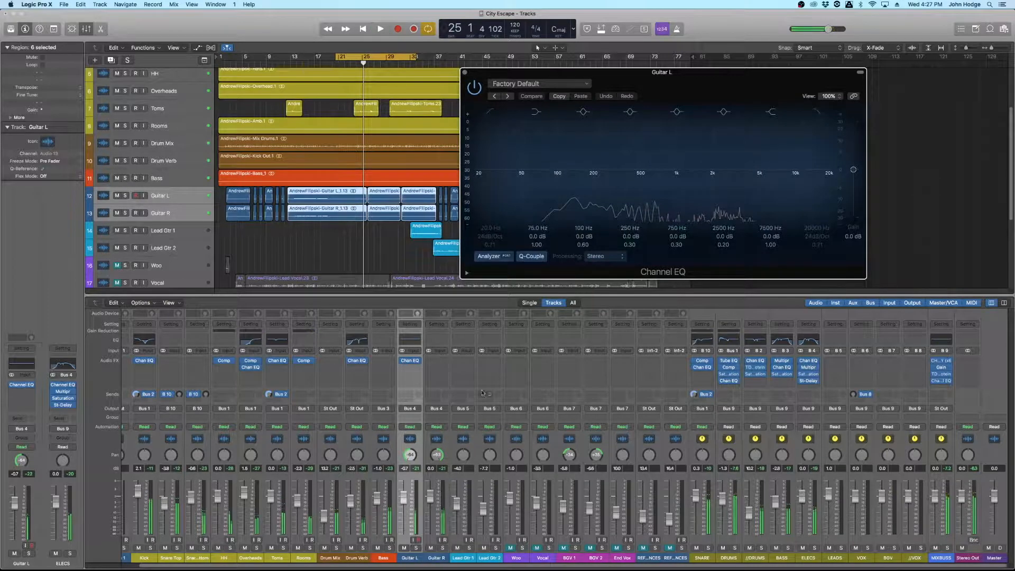
pyautogui.moveTo(646, 97); pyautogui.dragTo(598, 116)
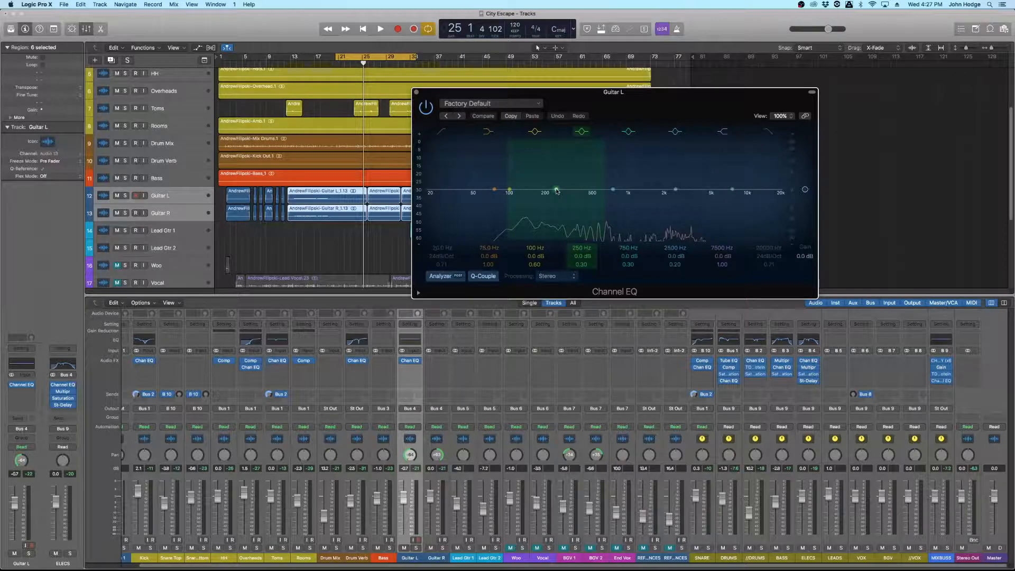
# Step: Sweep a narrow boost of about 16 dB with a Q of 2.80 through Guitar L's low mids during playback
pyautogui.moveTo(557, 191)
pyautogui.mouseDown()
pyautogui.moveTo(562, 179)
pyautogui.moveTo(571, 186)
pyautogui.mouseUp()
pyautogui.moveTo(583, 263); pyautogui.dragTo(585, 252)
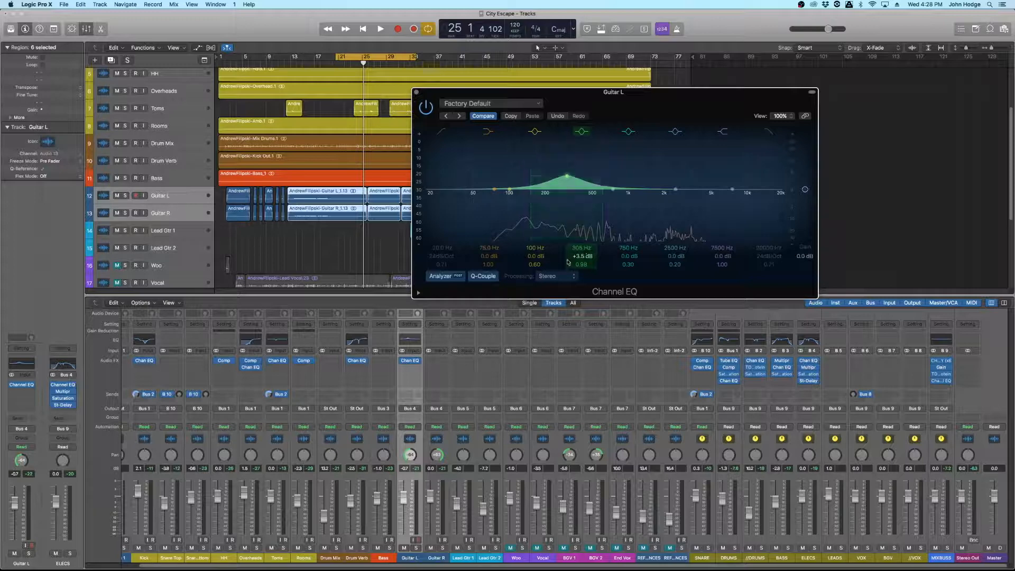
pyautogui.moveTo(582, 263); pyautogui.dragTo(582, 258)
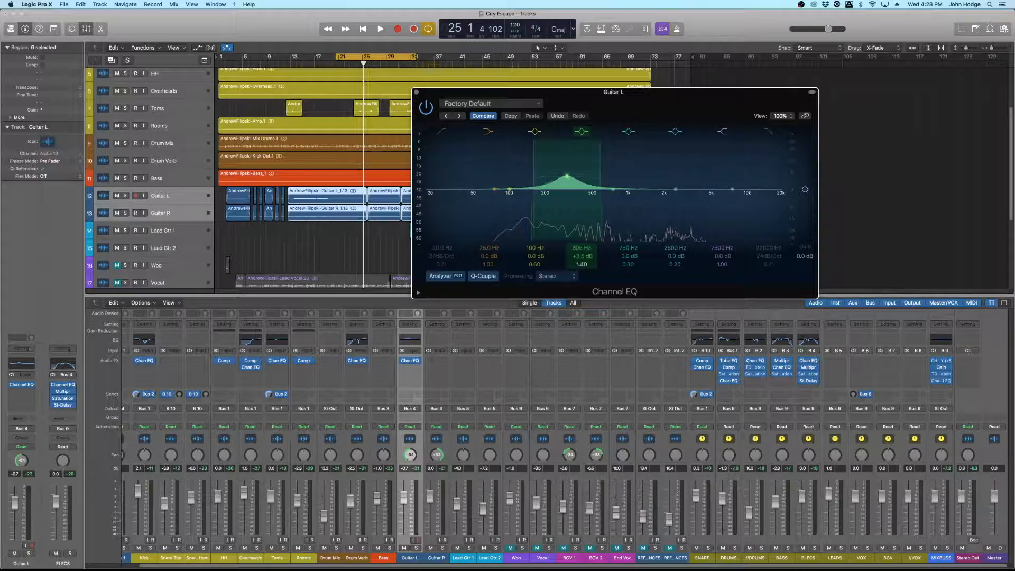
pyautogui.press('space')
pyautogui.moveTo(587, 256); pyautogui.dragTo(587, 243)
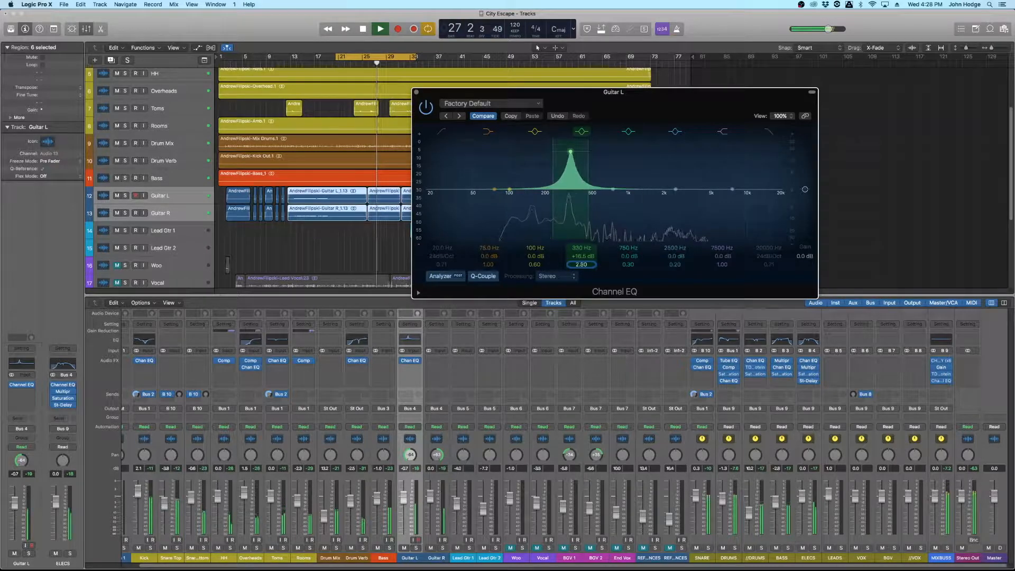
pyautogui.moveTo(570, 152); pyautogui.dragTo(553, 152)
# Step: Set Guitar L's low-mid EQ band to a 1.5 dB cut at 290 Hz with a Q of 1.60
pyautogui.moveTo(586, 249)
pyautogui.mouseDown()
pyautogui.moveTo(586, 280)
pyautogui.moveTo(584, 257)
pyautogui.mouseUp()
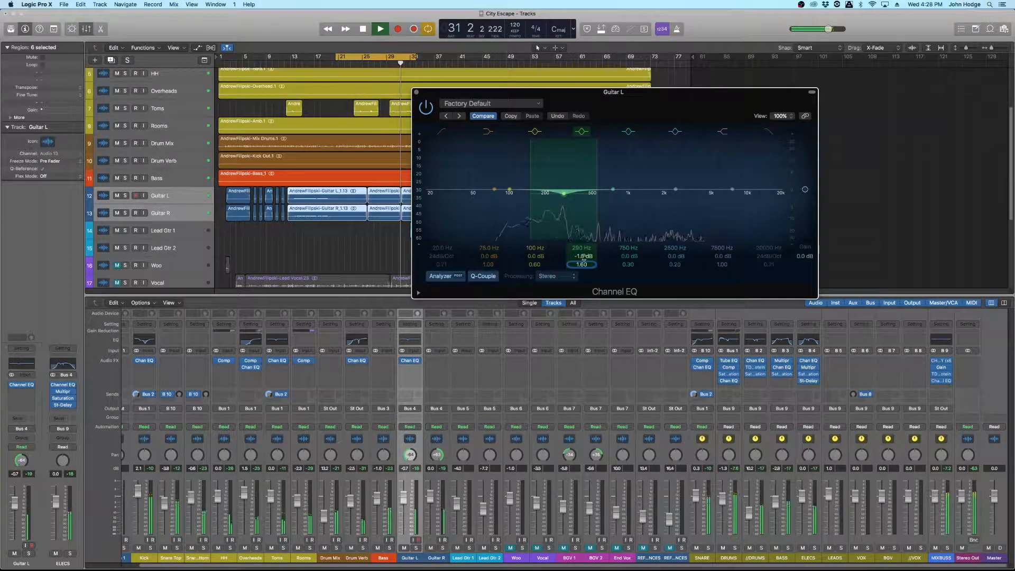
pyautogui.moveTo(588, 257); pyautogui.dragTo(588, 259)
pyautogui.press('space')
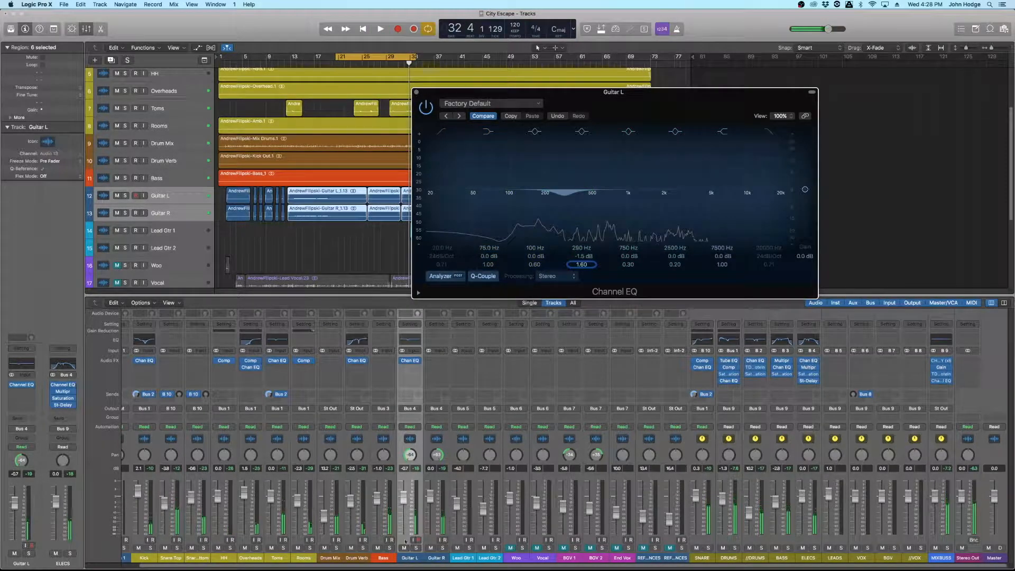
# Step: Solo Guitar L, set the 290 Hz band to -2.0 dB with a Q of 1.10, and compare against the bypassed EQ
pyautogui.click(416, 548)
pyautogui.press('space')
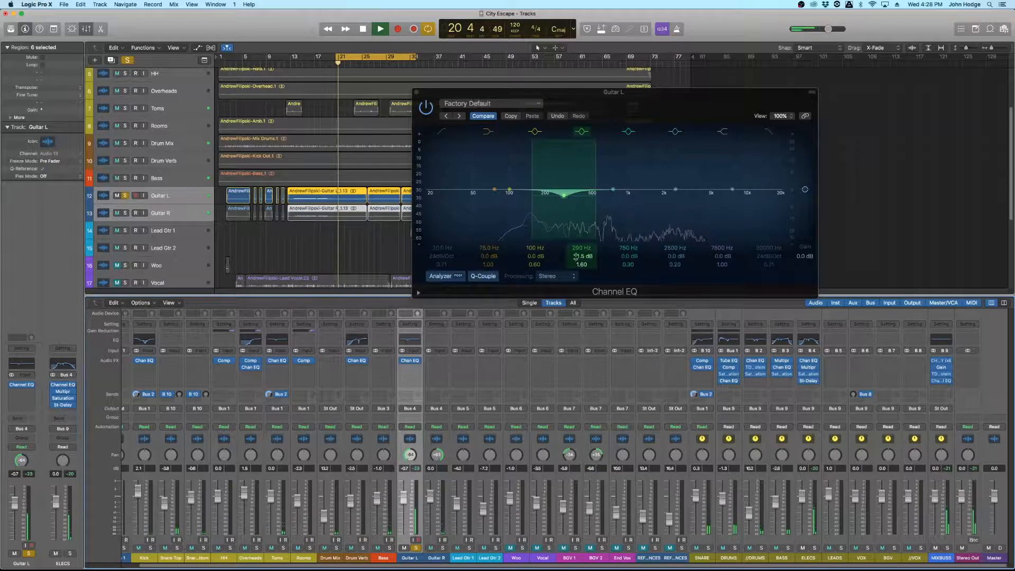
pyautogui.moveTo(576, 257); pyautogui.dragTo(576, 206)
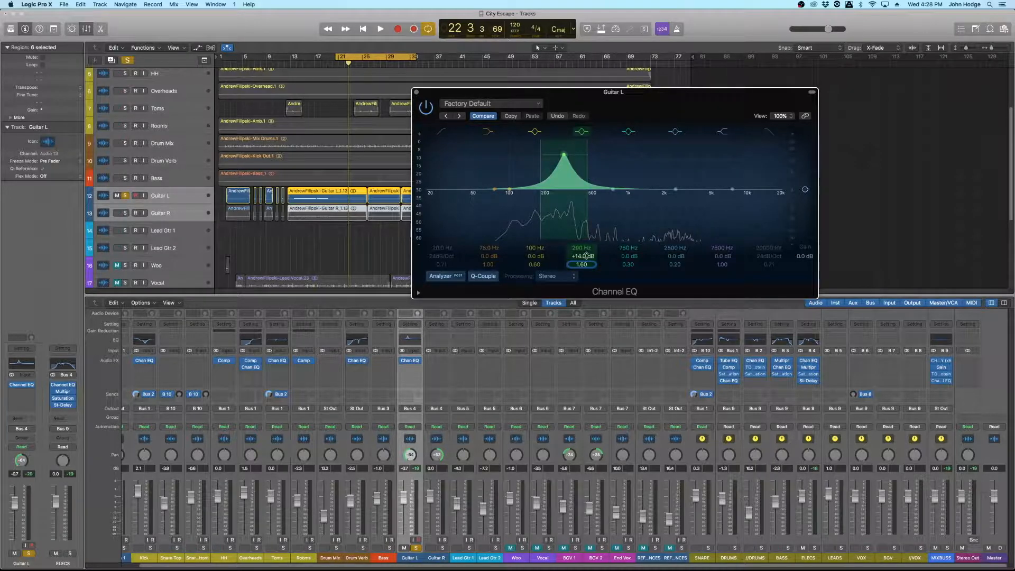
pyautogui.moveTo(587, 256)
pyautogui.mouseDown()
pyautogui.moveTo(587, 280)
pyautogui.moveTo(585, 258)
pyautogui.moveTo(581, 266)
pyautogui.mouseUp()
pyautogui.press('space')
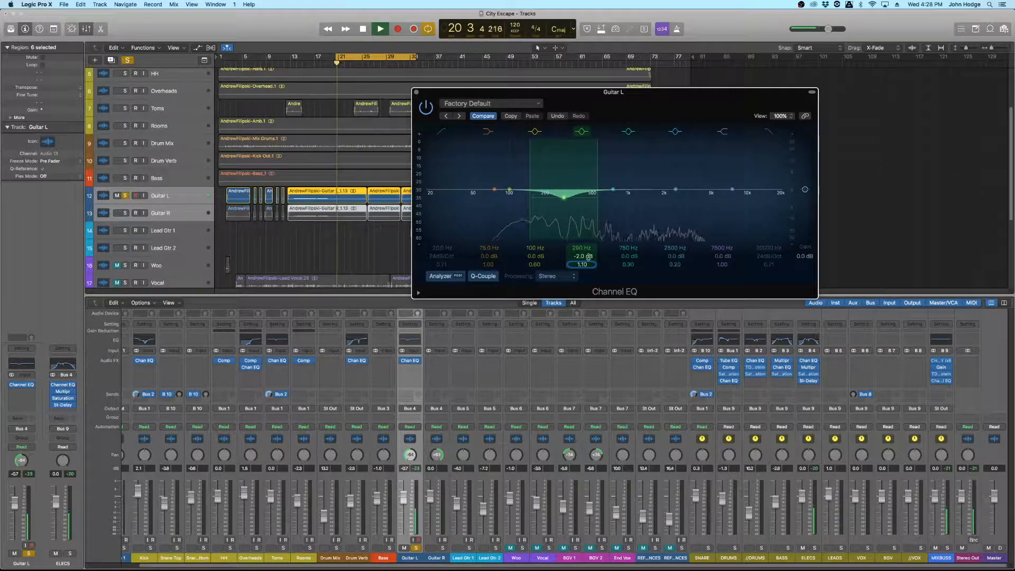
pyautogui.click(427, 108)
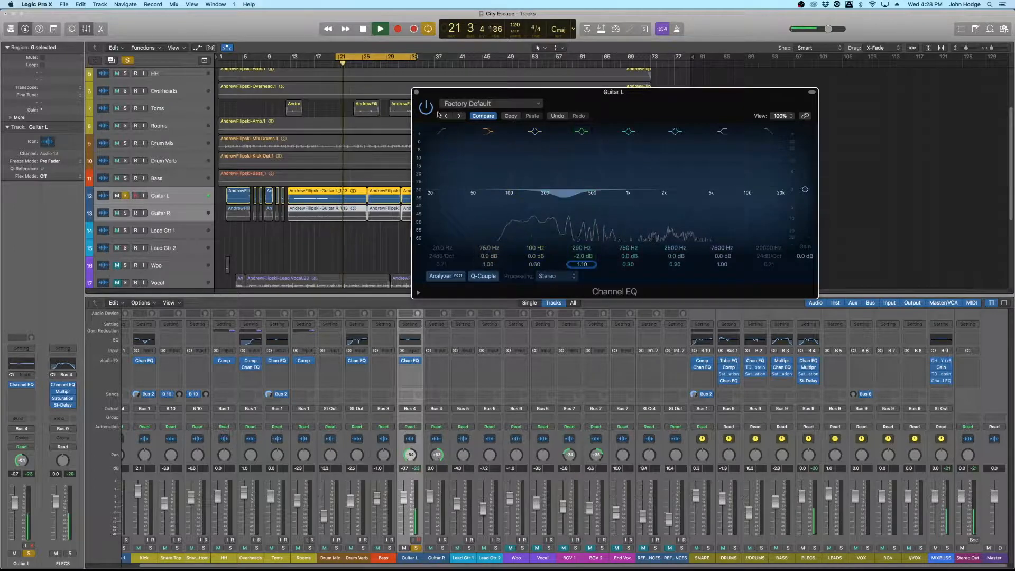
pyautogui.click(426, 108)
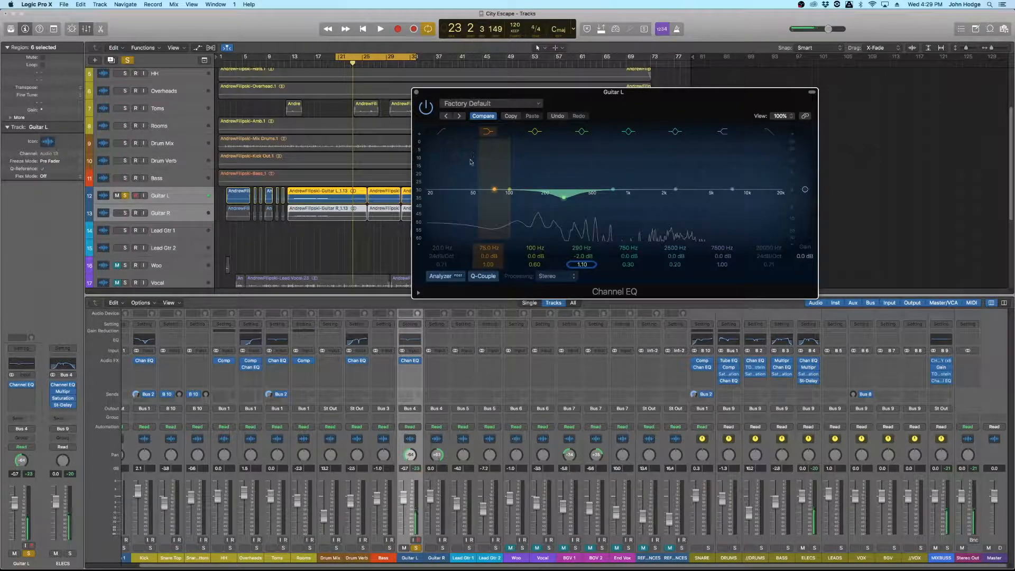
# Step: Add a 24 dB/octave high-pass filter at about 63 Hz and a low-pass filter at 14000 Hz to Guitar L
pyautogui.moveTo(430, 141); pyautogui.dragTo(482, 202)
pyautogui.moveTo(444, 248); pyautogui.dragTo(444, 245)
pyautogui.press('space')
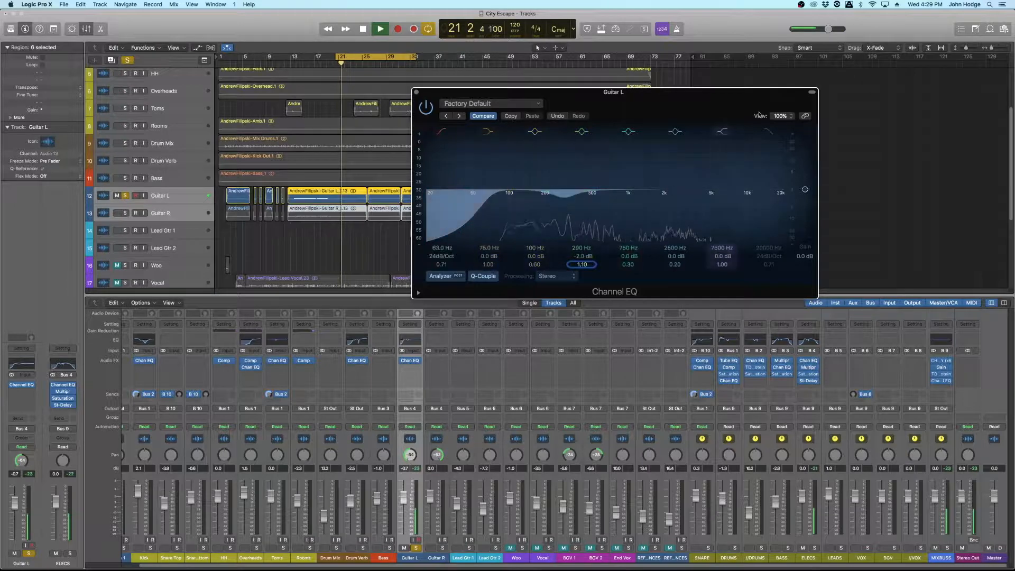
pyautogui.moveTo(762, 252); pyautogui.dragTo(762, 257)
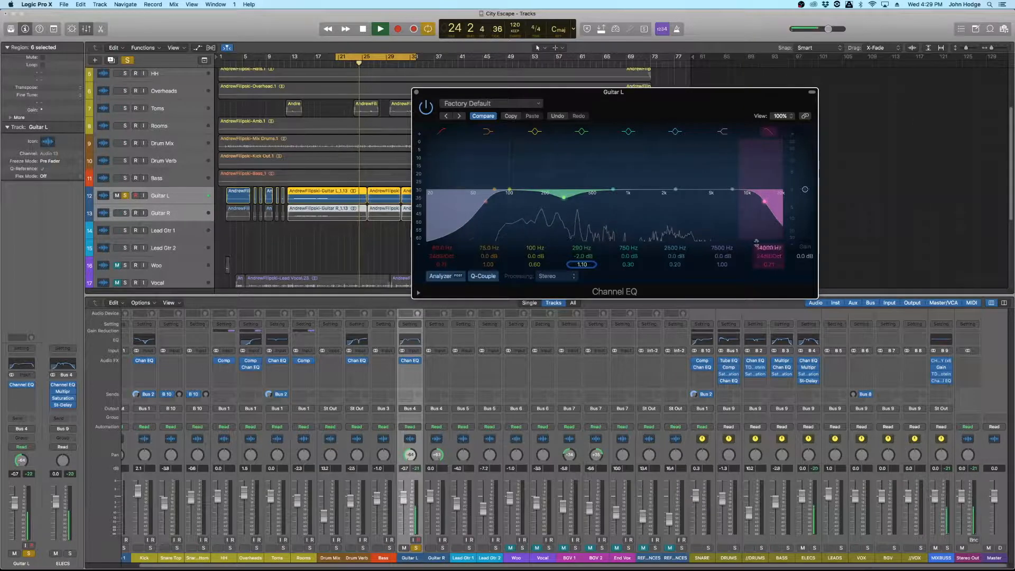
pyautogui.press('space')
# Step: Boost Guitar L's upper-mid EQ band by 2.0 dB at 1740 Hz with a Q of 1.20 while it plays
pyautogui.moveTo(649, 92); pyautogui.dragTo(640, 113)
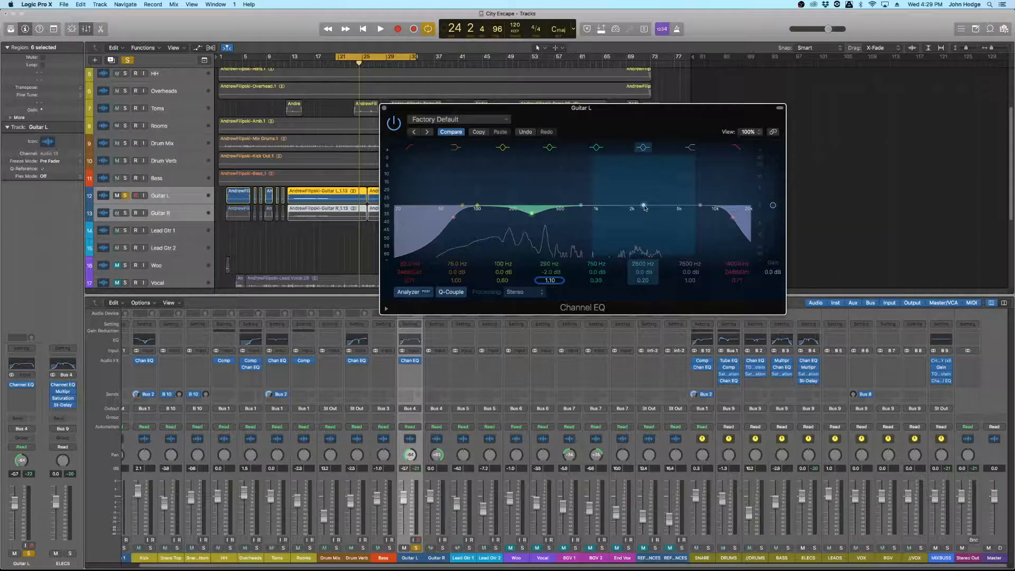
pyautogui.press('space')
pyautogui.moveTo(643, 281)
pyautogui.mouseDown()
pyautogui.moveTo(644, 258)
pyautogui.moveTo(644, 270)
pyautogui.mouseUp()
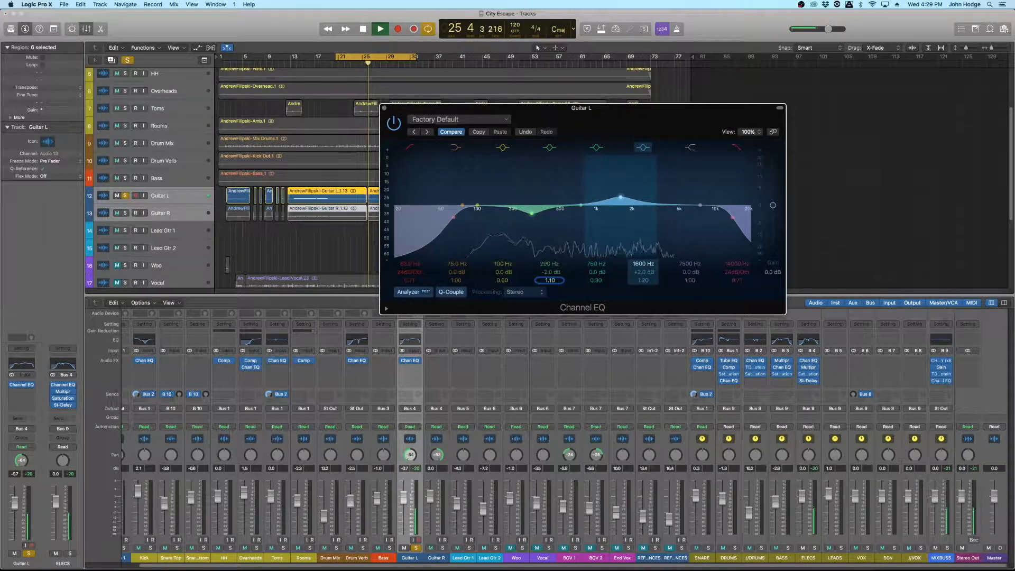
pyautogui.moveTo(643, 270); pyautogui.dragTo(643, 267)
pyautogui.press('space')
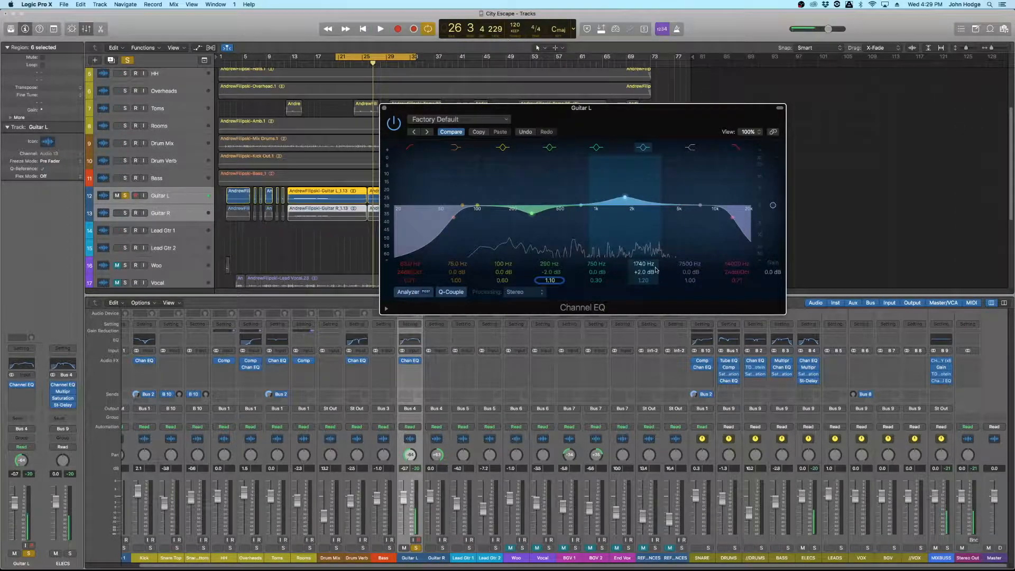
# Step: Change Guitar L's 1740 Hz band to a wider cut of about 1 dB and lower the low-pass cutoff to about 9700 Hz
pyautogui.keyDown('alt'); pyautogui.click(646, 272); pyautogui.keyUp('alt')
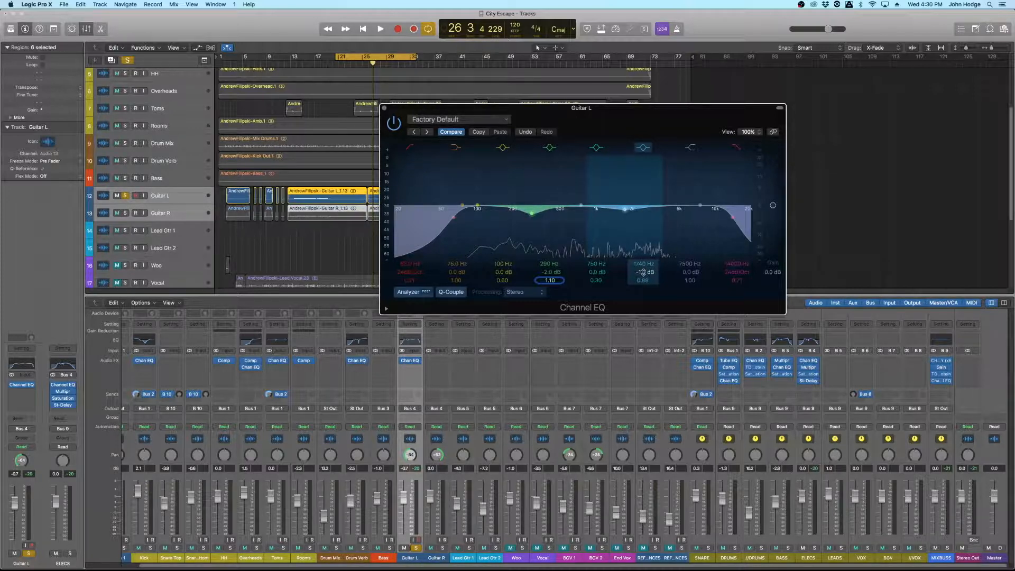
pyautogui.press('space')
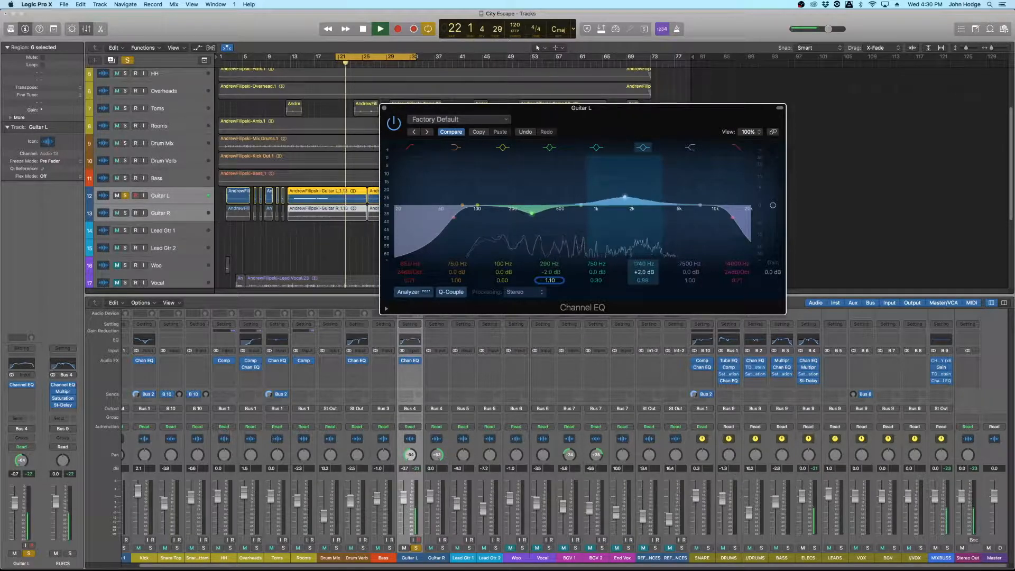
pyautogui.click(643, 148)
pyautogui.click(643, 149)
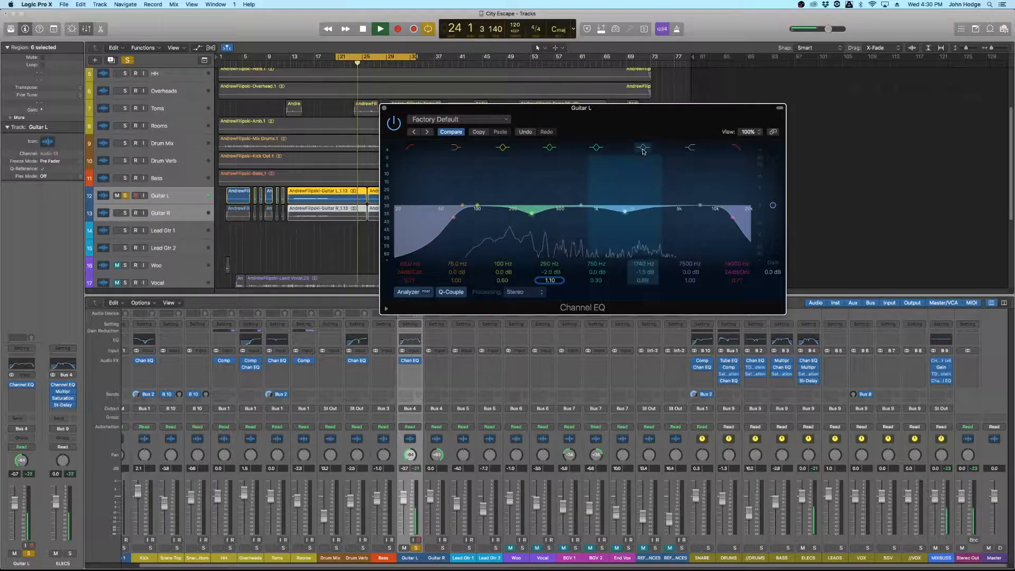
pyautogui.moveTo(644, 272); pyautogui.dragTo(645, 267)
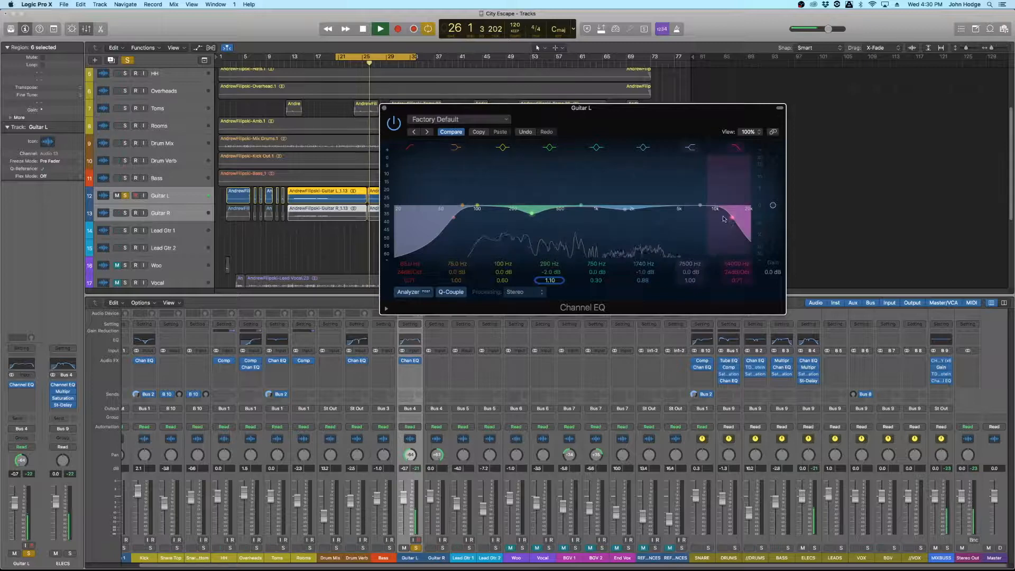
pyautogui.moveTo(733, 268); pyautogui.dragTo(737, 270)
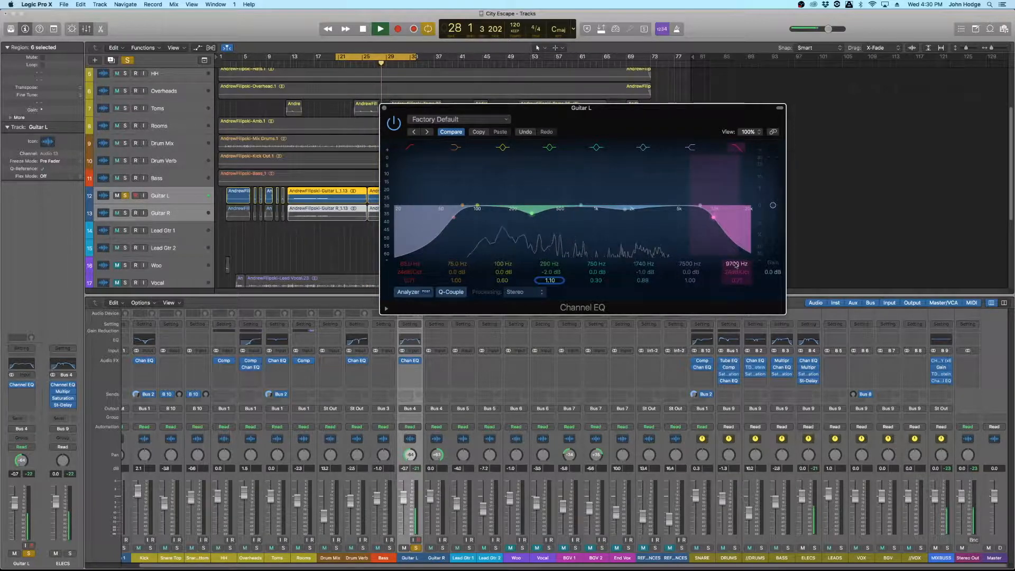
pyautogui.click(385, 109)
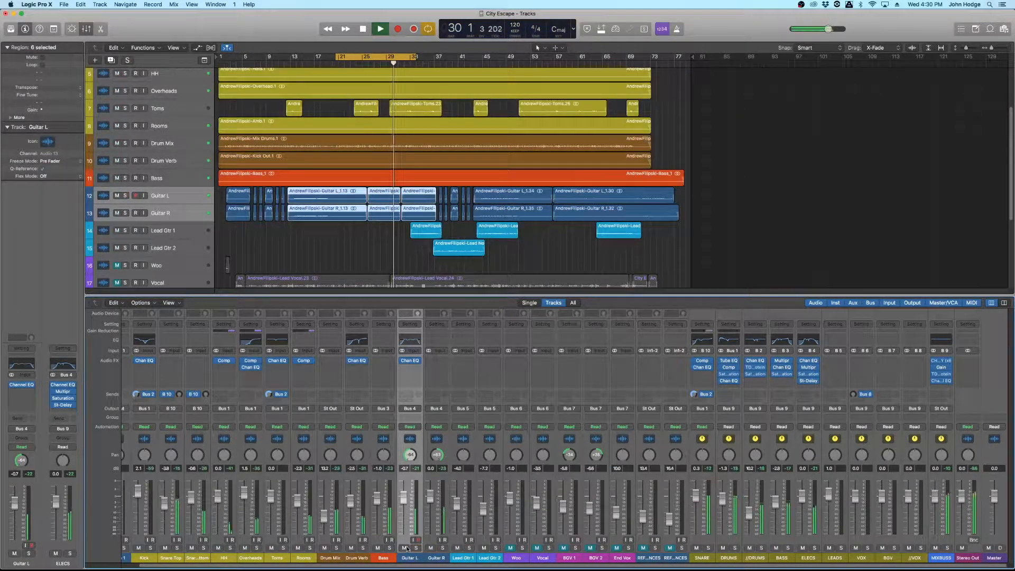
# Step: Insert a Channel EQ on Guitar R with a high-pass filter at 69 Hz and a low-pass filter at 10600 Hz
pyautogui.click(443, 340)
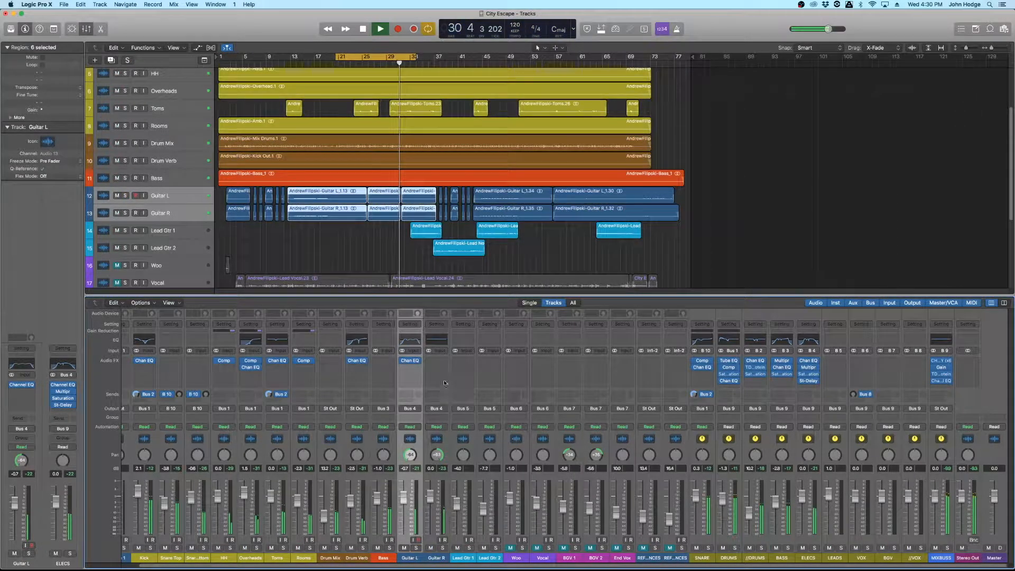
pyautogui.moveTo(286, 33); pyautogui.dragTo(774, 154)
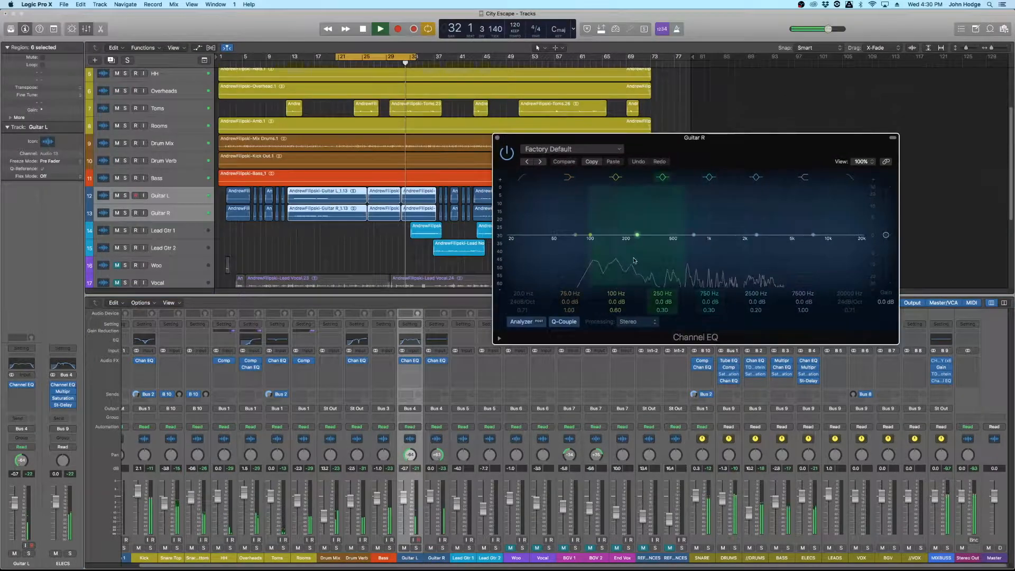
pyautogui.click(522, 177)
pyautogui.moveTo(523, 294); pyautogui.dragTo(523, 277)
pyautogui.click(849, 178)
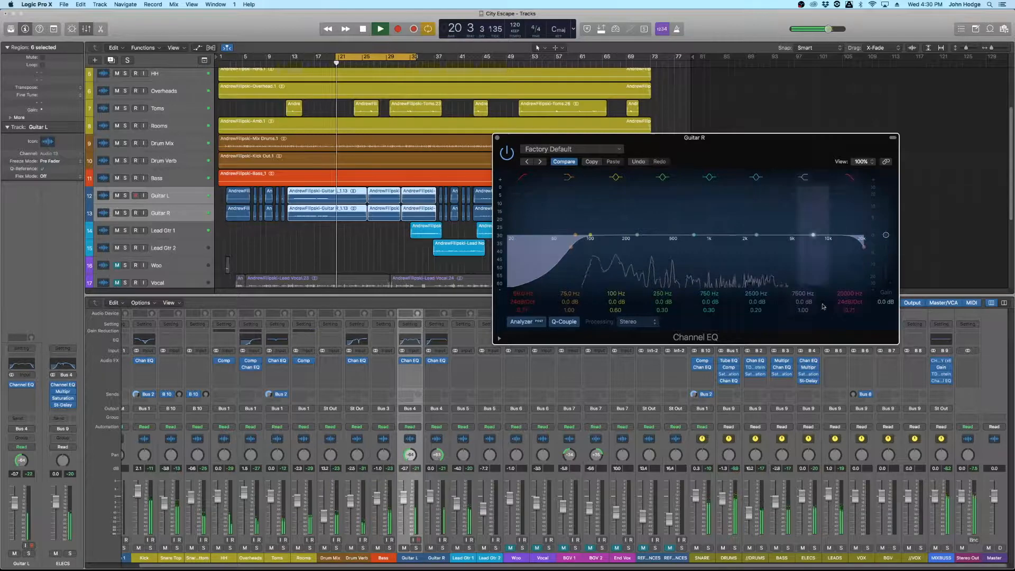
pyautogui.moveTo(850, 294); pyautogui.dragTo(850, 302)
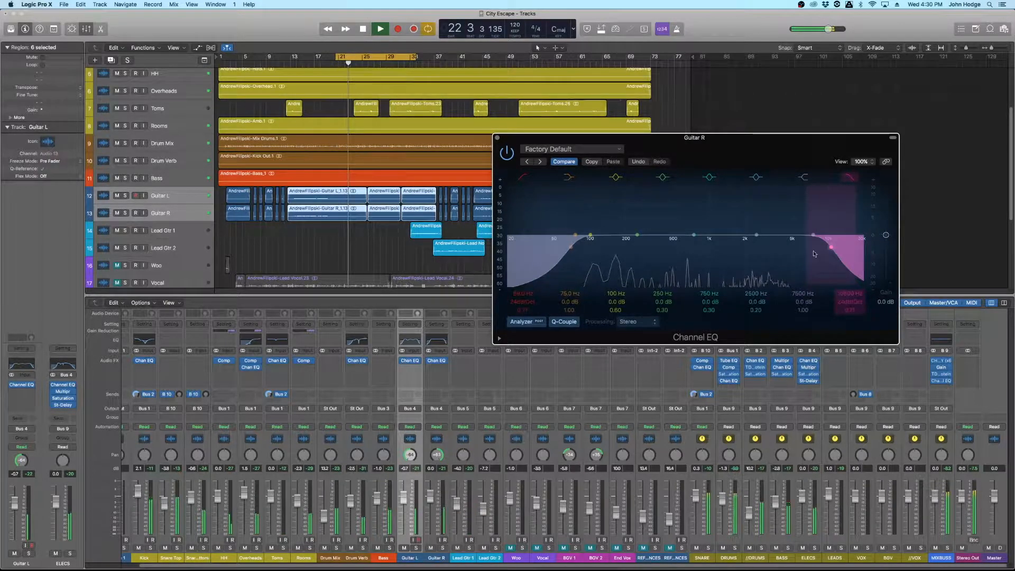
# Step: Boost Guitar R by 1.0 dB at 740 Hz with a Q of 0.88, and raise Guitar L's fader to about 0.2 dB
pyautogui.moveTo(694, 235); pyautogui.dragTo(694, 223)
pyautogui.moveTo(710, 311)
pyautogui.mouseDown()
pyautogui.moveTo(709, 298)
pyautogui.moveTo(710, 311)
pyautogui.mouseUp()
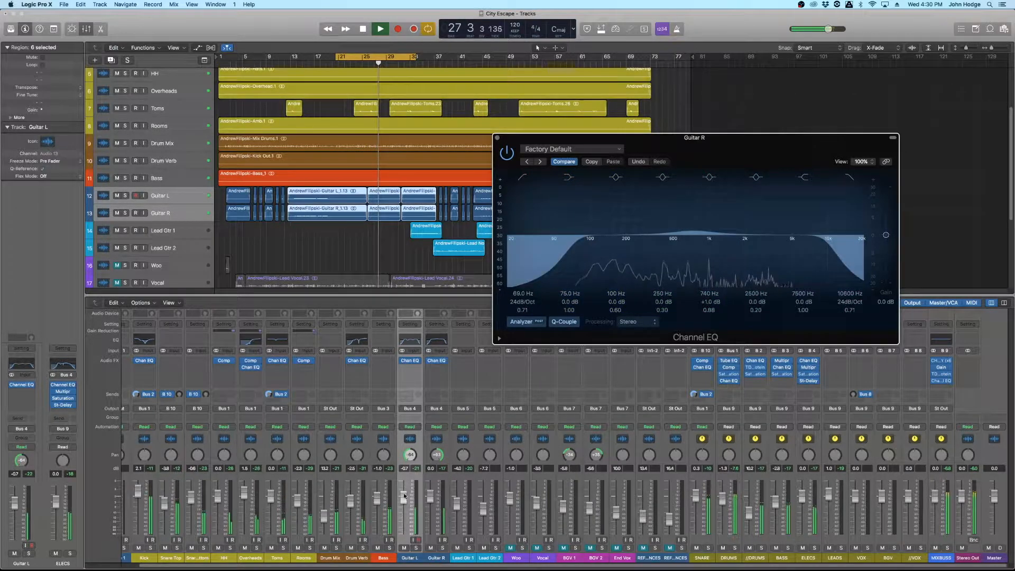
pyautogui.click(493, 492)
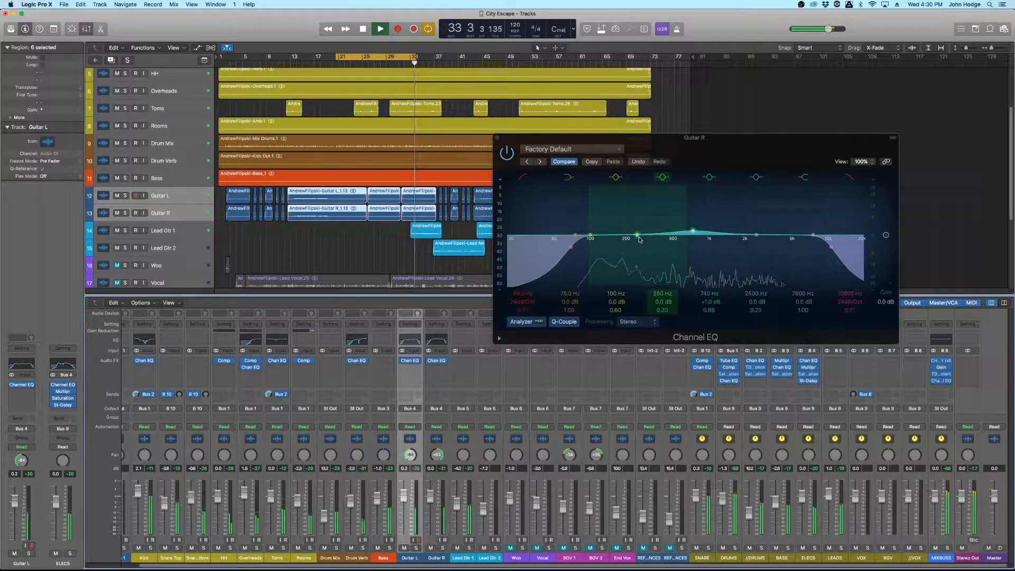
pyautogui.press('space')
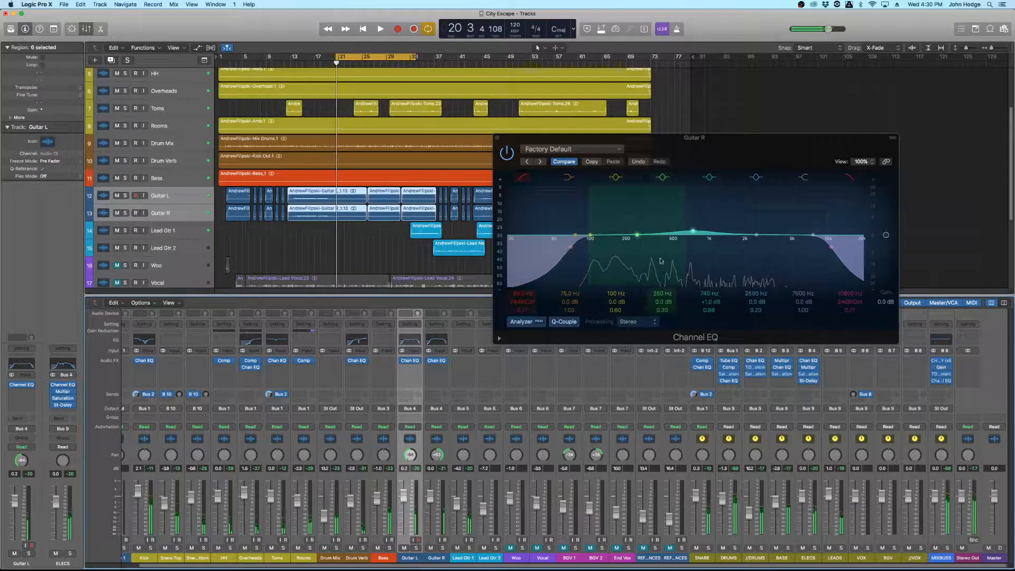
# Step: Raise Guitar R's midrange EQ boost to 1.5 dB while the full mix plays
pyautogui.moveTo(740, 155); pyautogui.dragTo(689, 186)
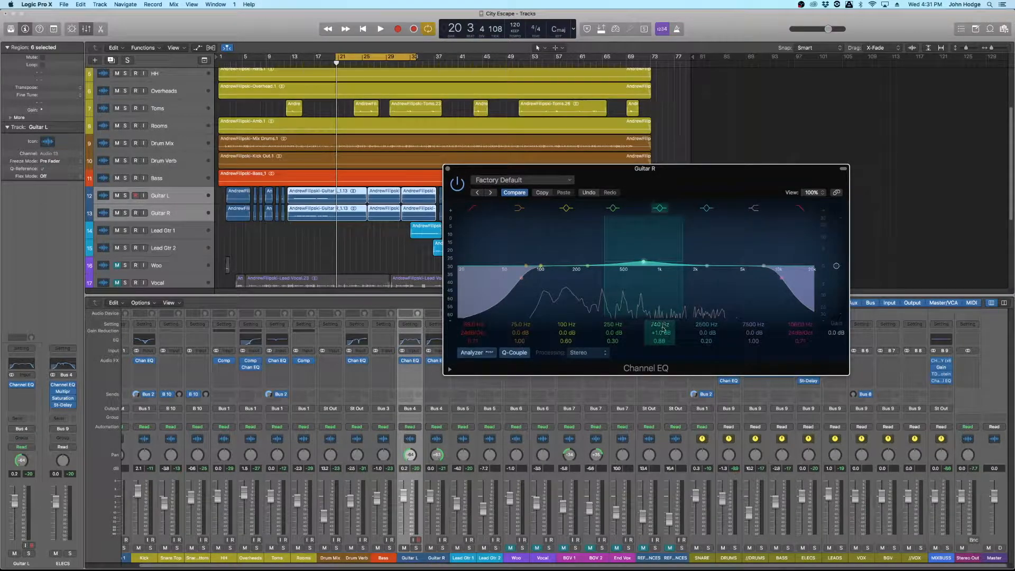
pyautogui.press('space')
pyautogui.moveTo(661, 332)
pyautogui.mouseDown()
pyautogui.moveTo(661, 283)
pyautogui.moveTo(661, 329)
pyautogui.mouseUp()
pyautogui.press('space')
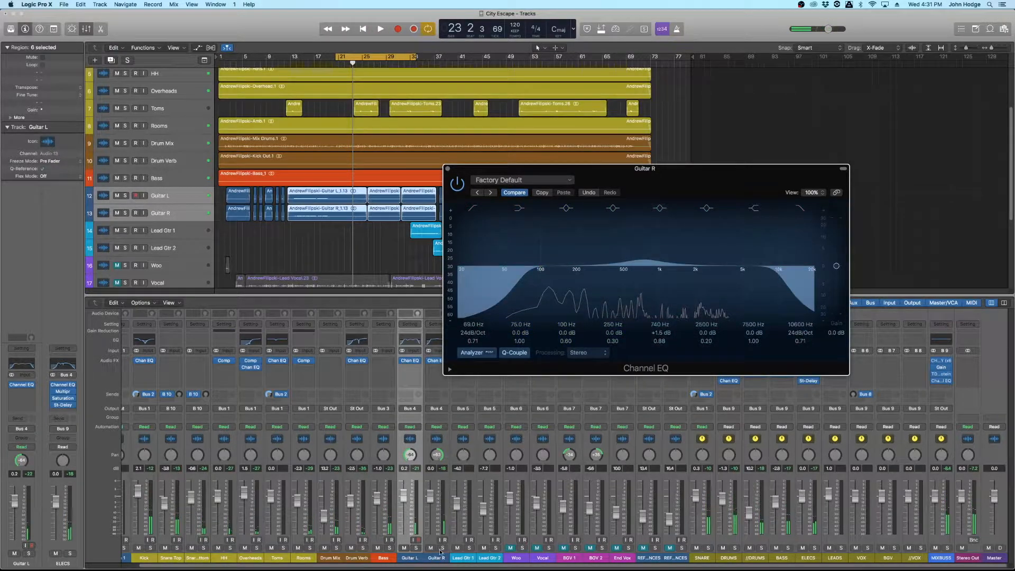
# Step: Solo Guitar R, compare its midrange EQ band on and off, set it to a 1.5 dB boost at 770 Hz, and unsolo the track
pyautogui.click(442, 549)
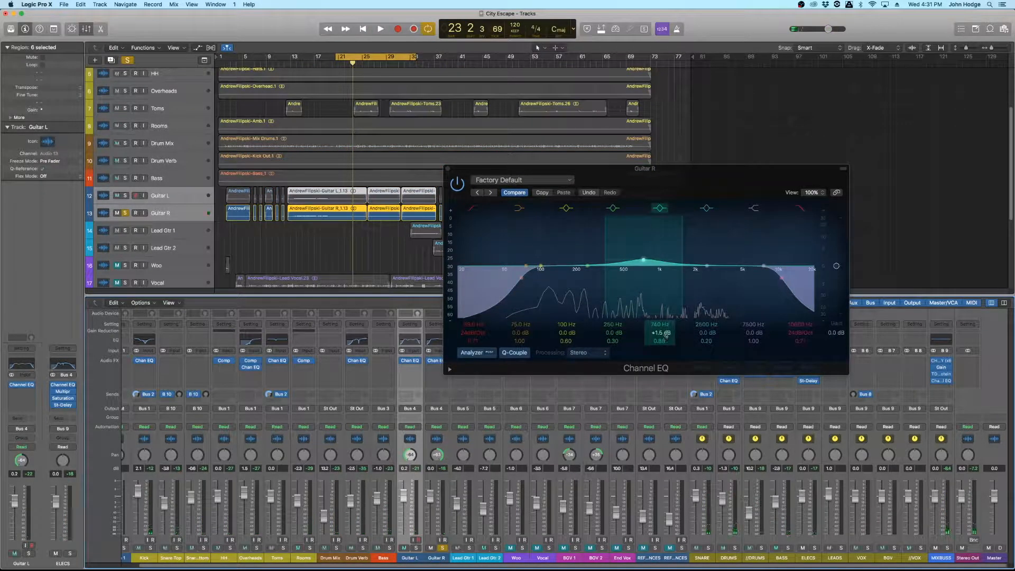
pyautogui.press('space')
pyautogui.moveTo(667, 333)
pyautogui.mouseDown()
pyautogui.moveTo(667, 310)
pyautogui.moveTo(667, 335)
pyautogui.mouseUp()
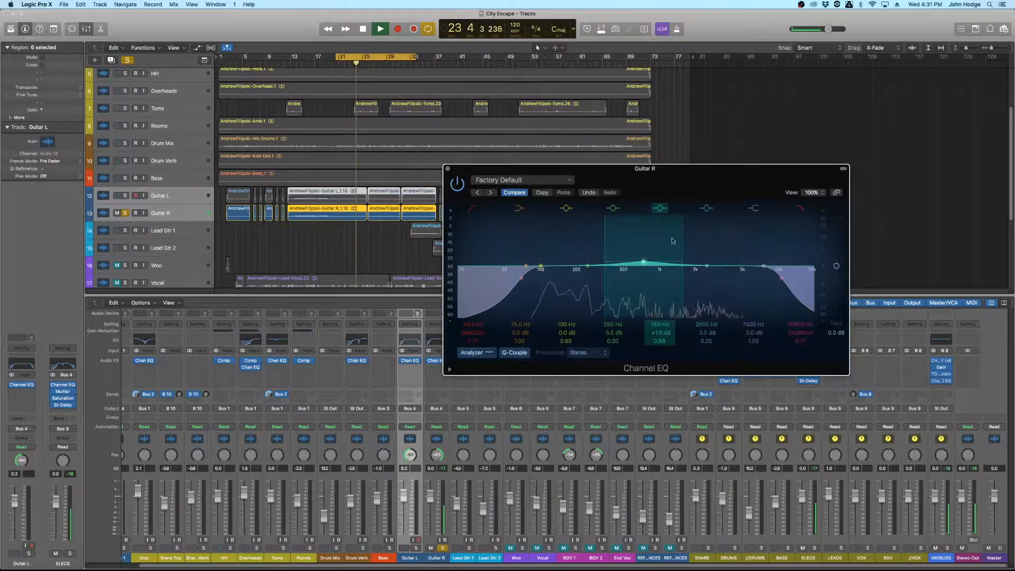
pyautogui.click(661, 208)
pyautogui.click(661, 209)
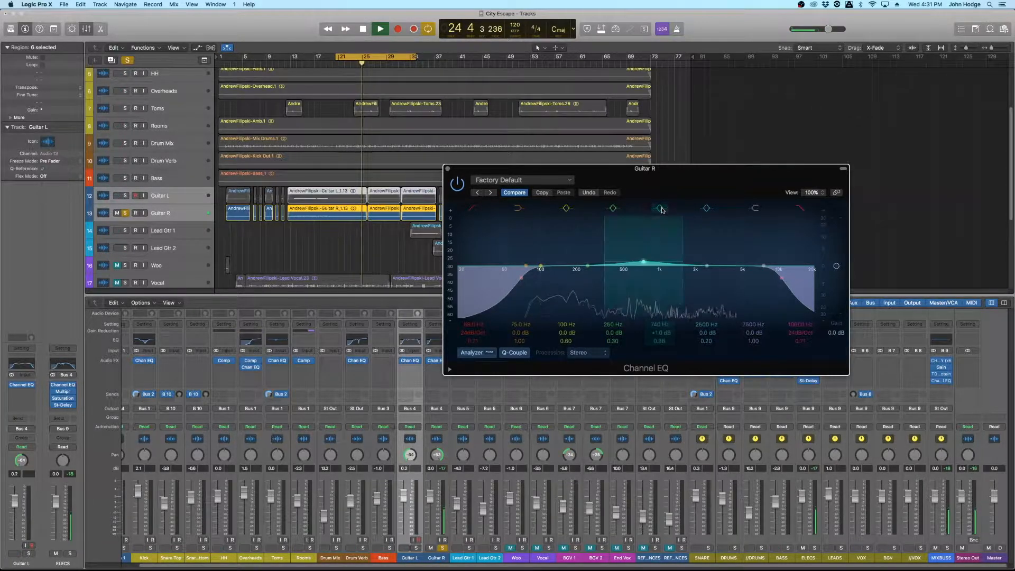
pyautogui.moveTo(660, 335); pyautogui.dragTo(661, 328)
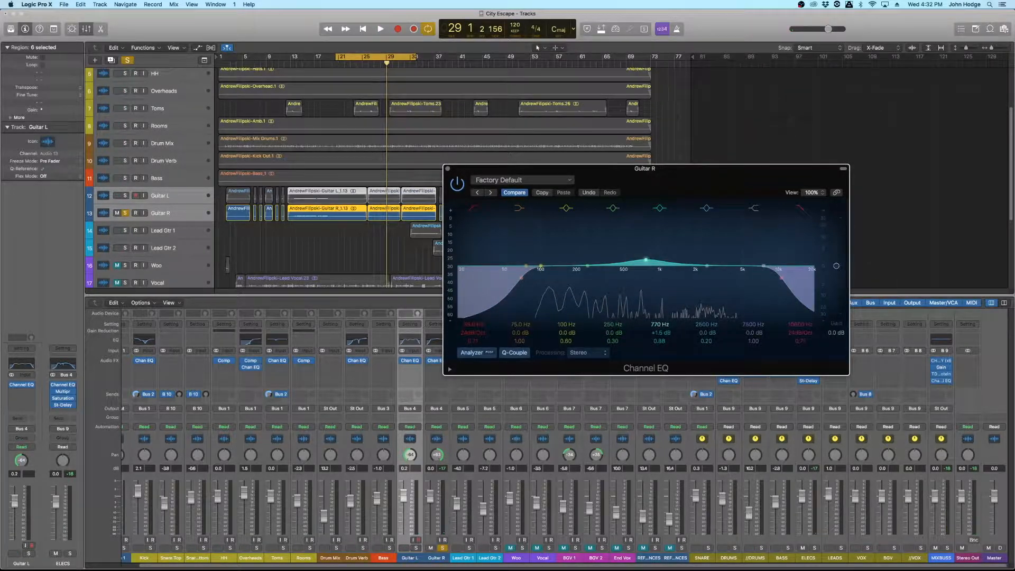
pyautogui.click(442, 548)
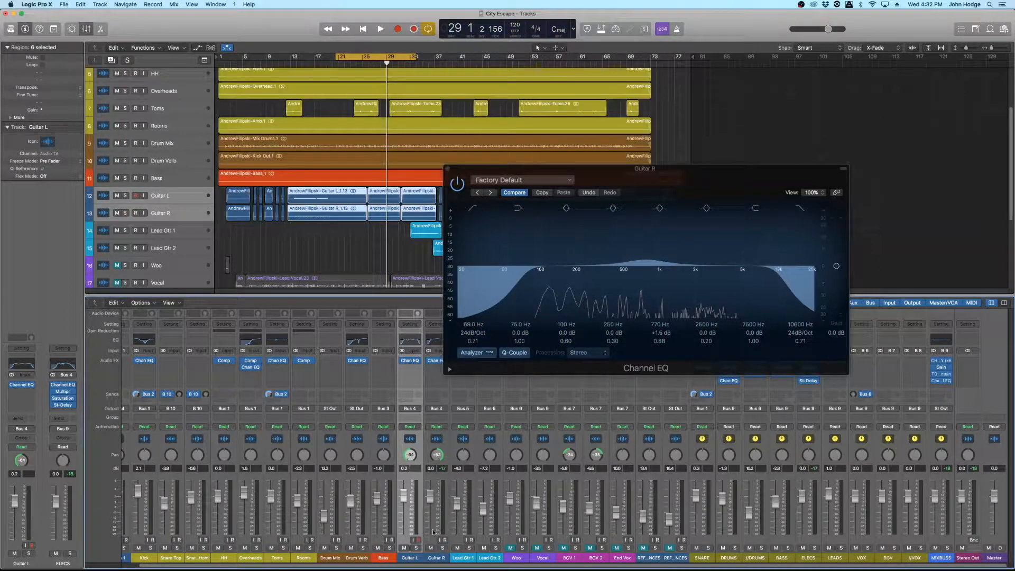
# Step: Play the full mix and compare both guitars with their Channel EQs bypassed and active
pyautogui.press('space')
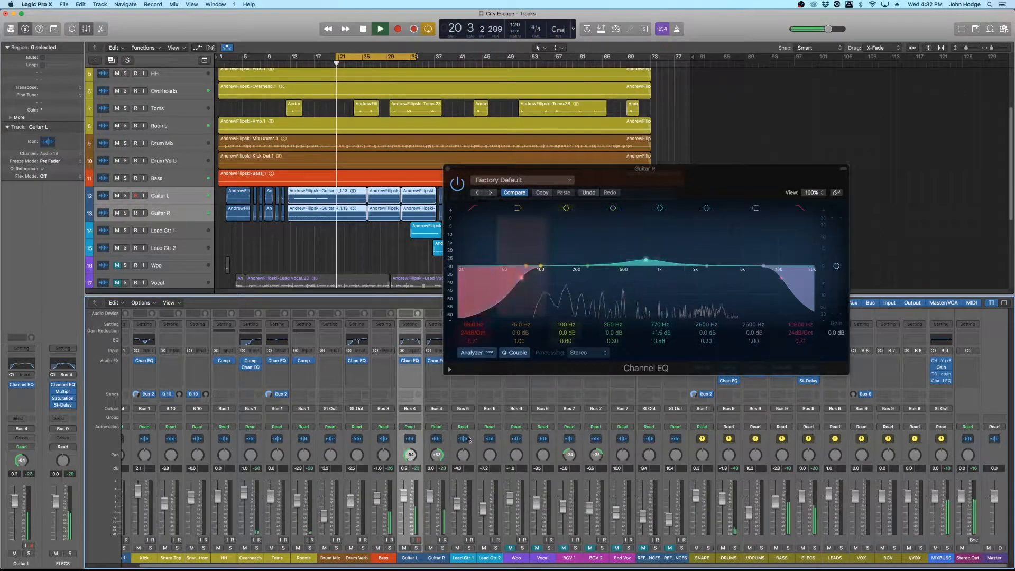
pyautogui.click(449, 170)
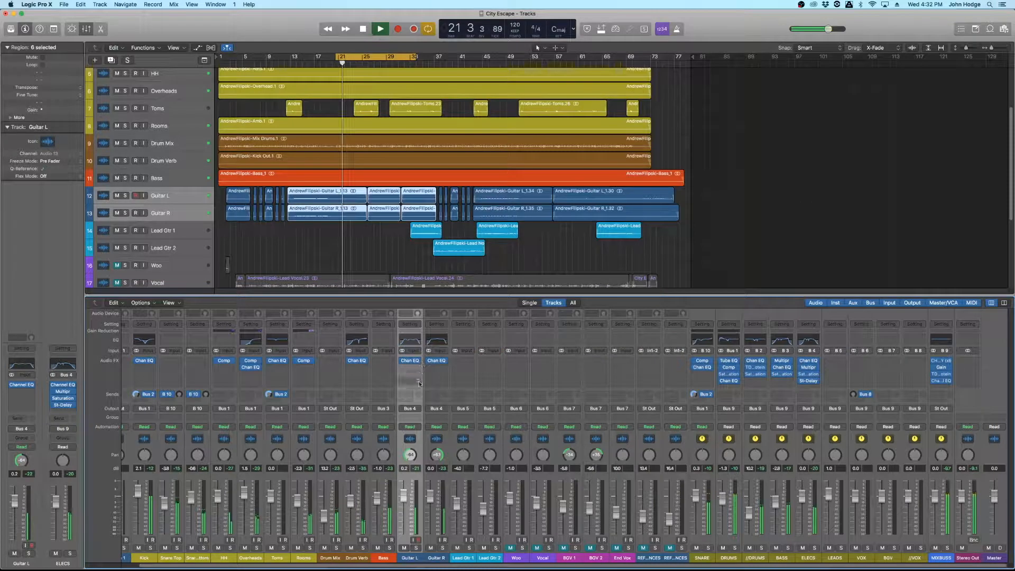
pyautogui.click(435, 559)
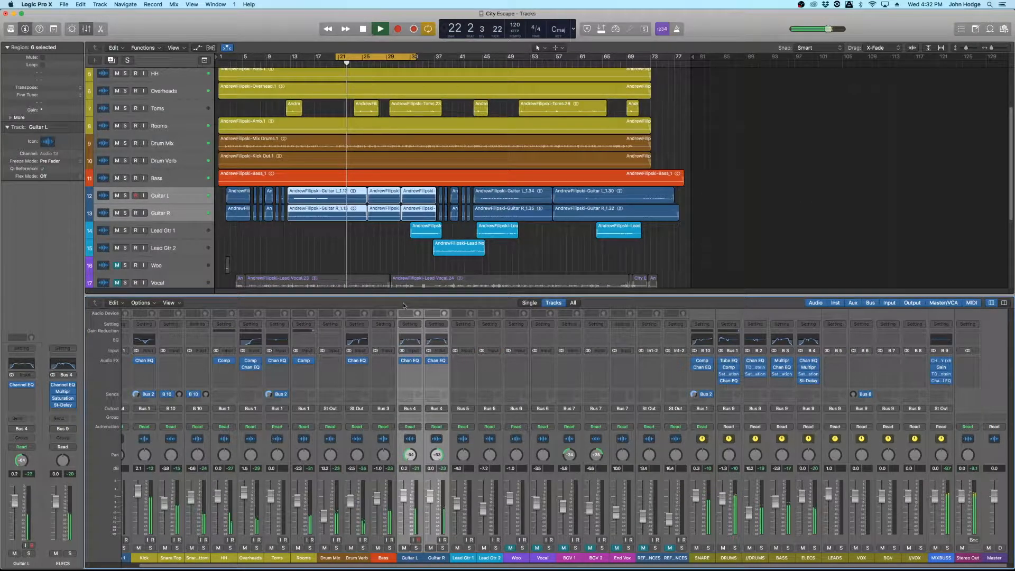
pyautogui.click(429, 363)
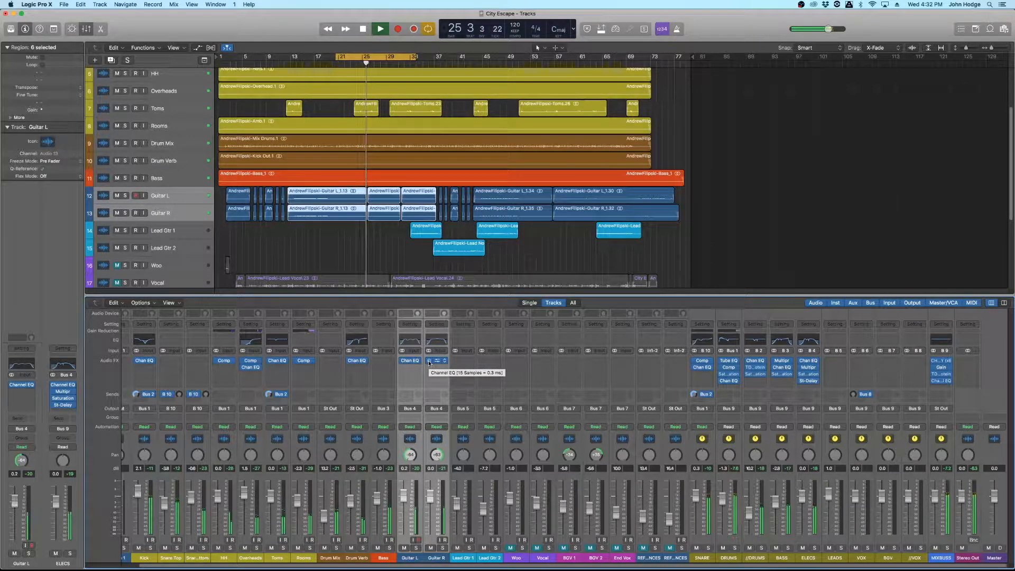
pyautogui.click(429, 363)
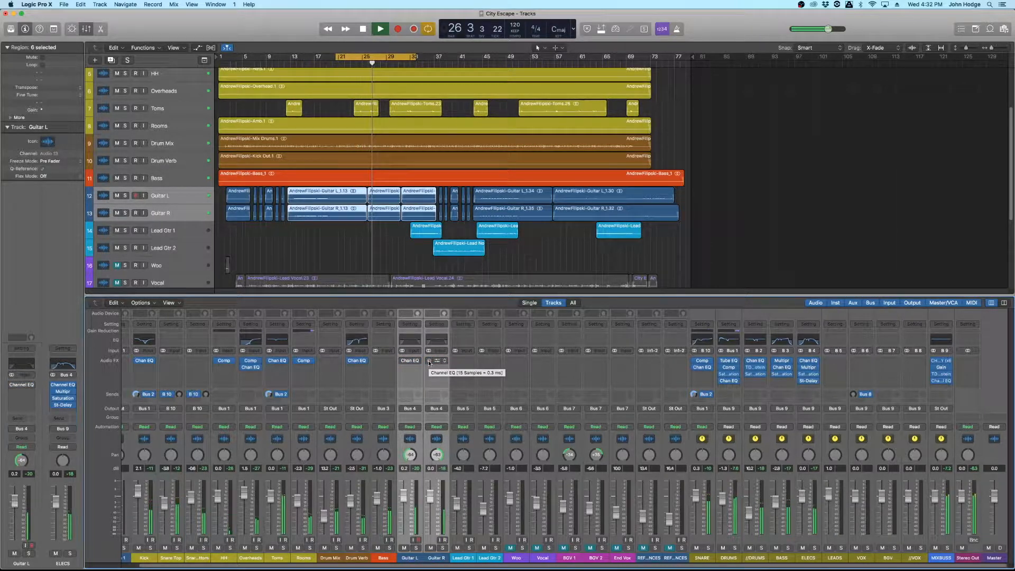
pyautogui.click(429, 362)
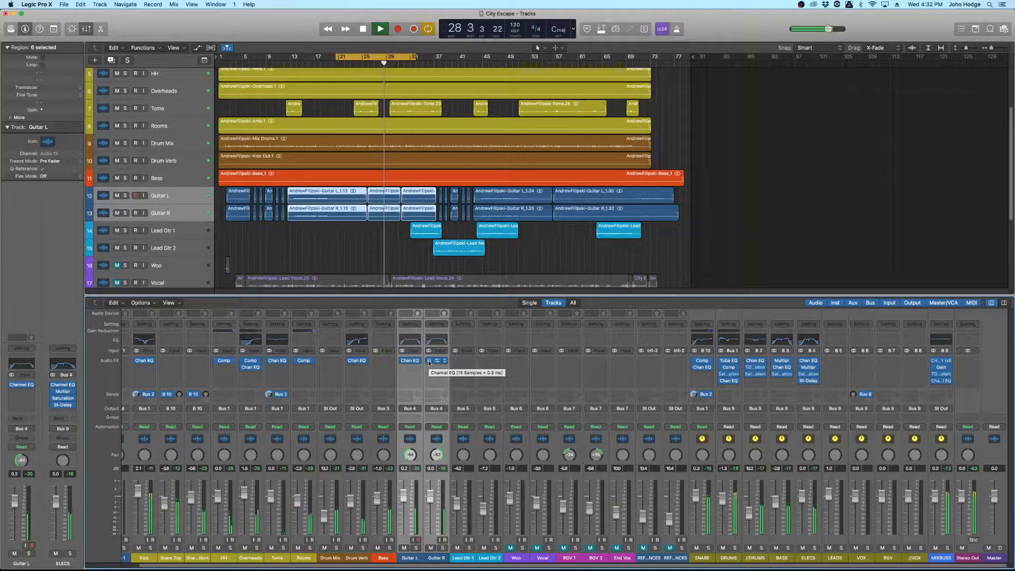
pyautogui.press('space')
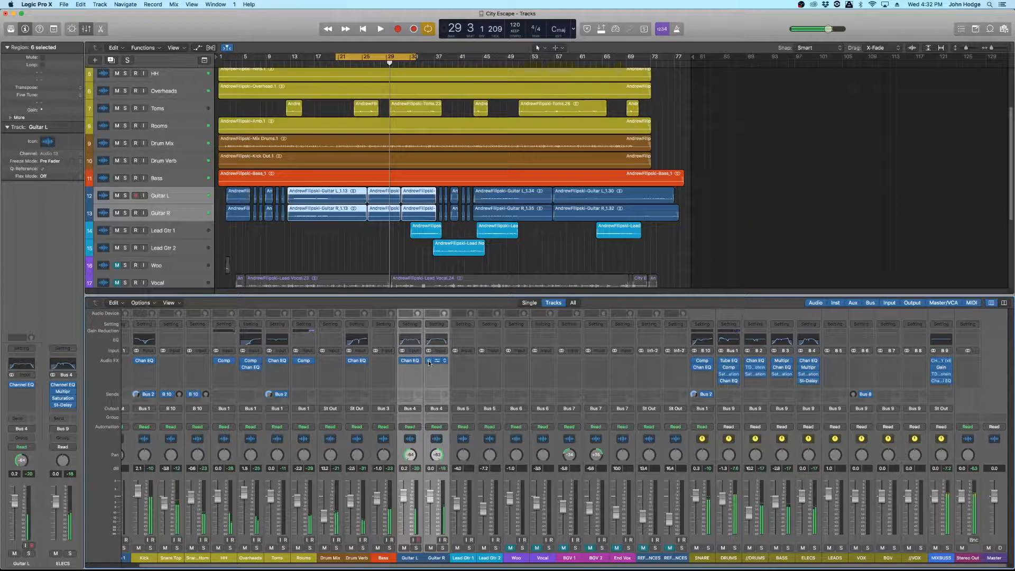
# Step: Examine the Channel EQ curve and filter settings on Guitar R
pyautogui.click(443, 342)
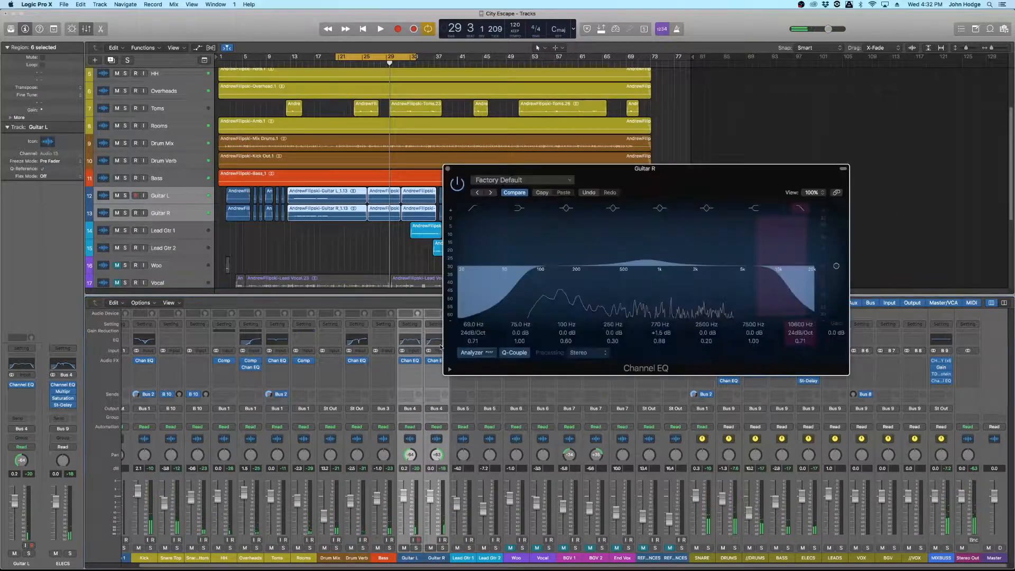
pyautogui.moveTo(682, 181); pyautogui.dragTo(709, 221)
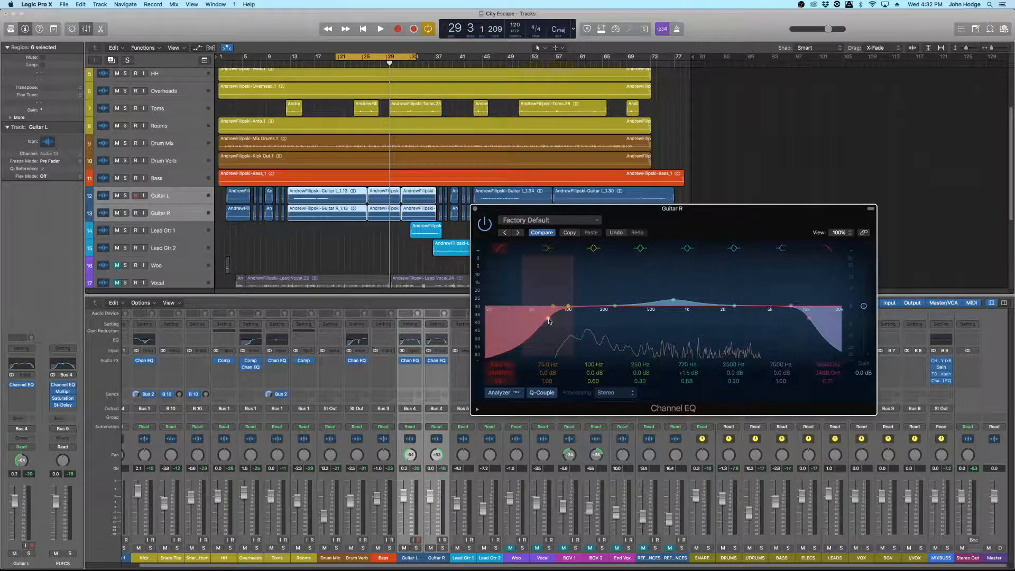
pyautogui.click(474, 209)
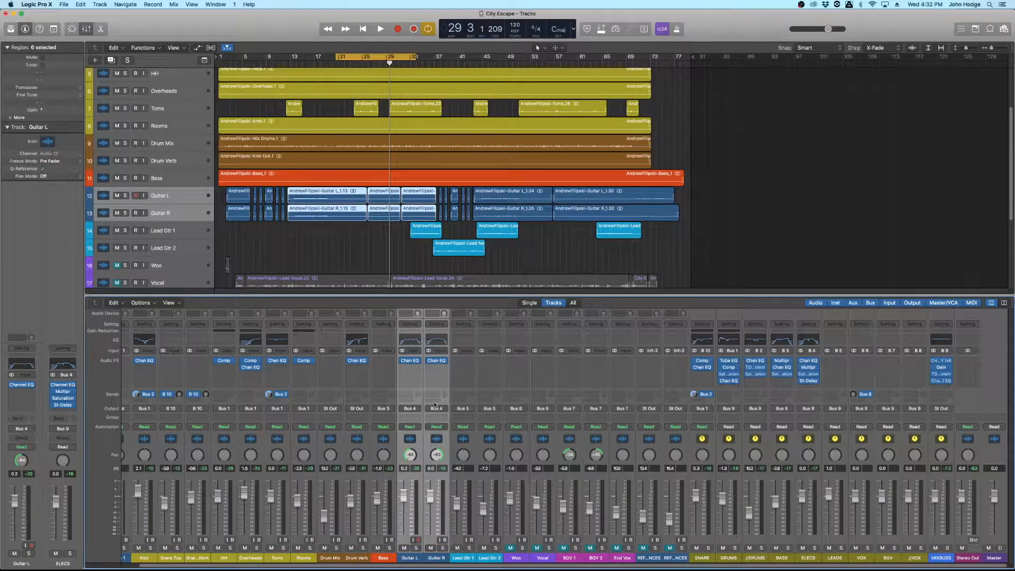
# Step: Solo both guitars, compare their sound with the Channel EQs bypassed and active, and unsolo them
pyautogui.click(442, 548)
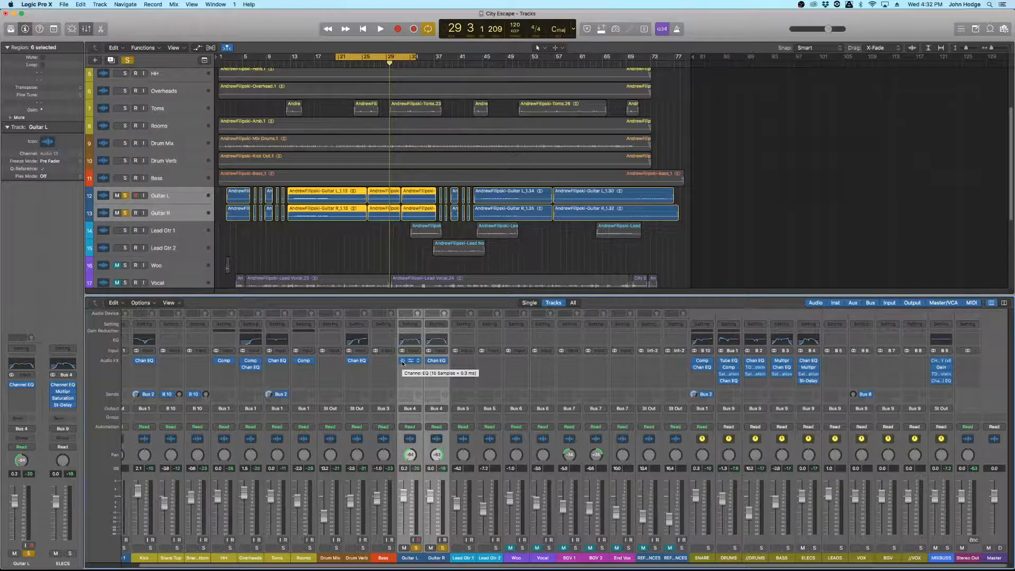
pyautogui.press('space')
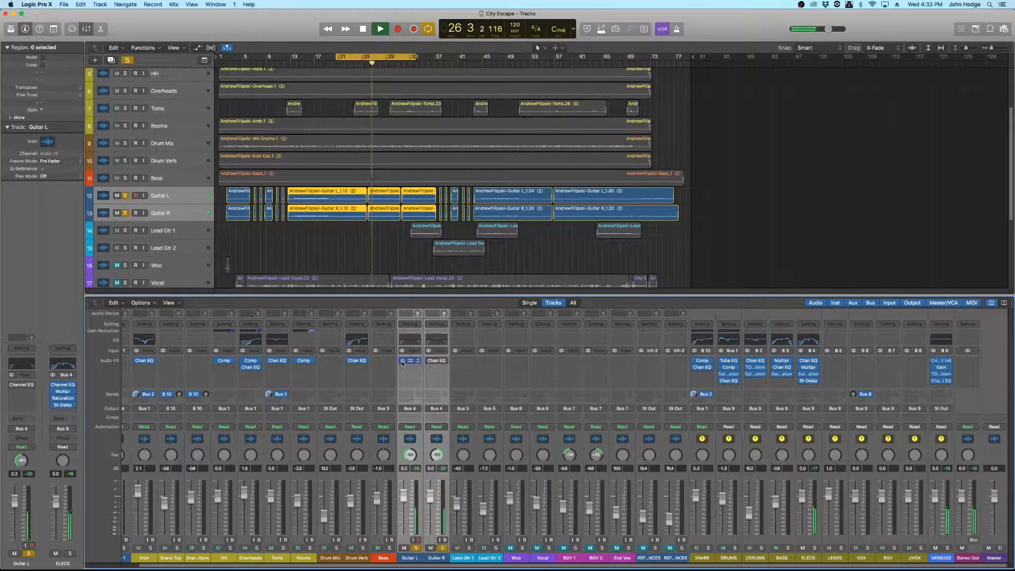
pyautogui.click(402, 361)
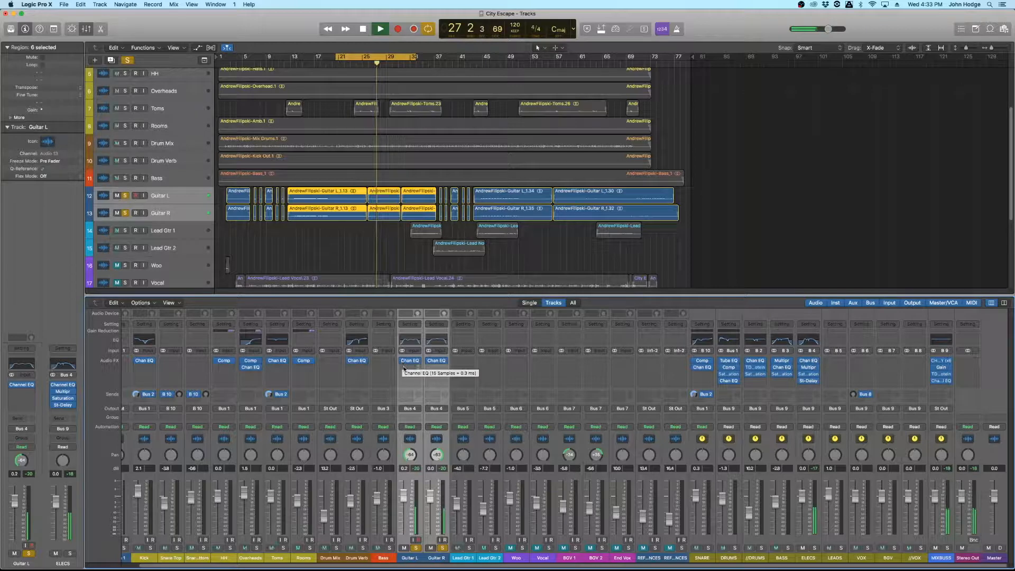
pyautogui.press('space')
pyautogui.click(417, 548)
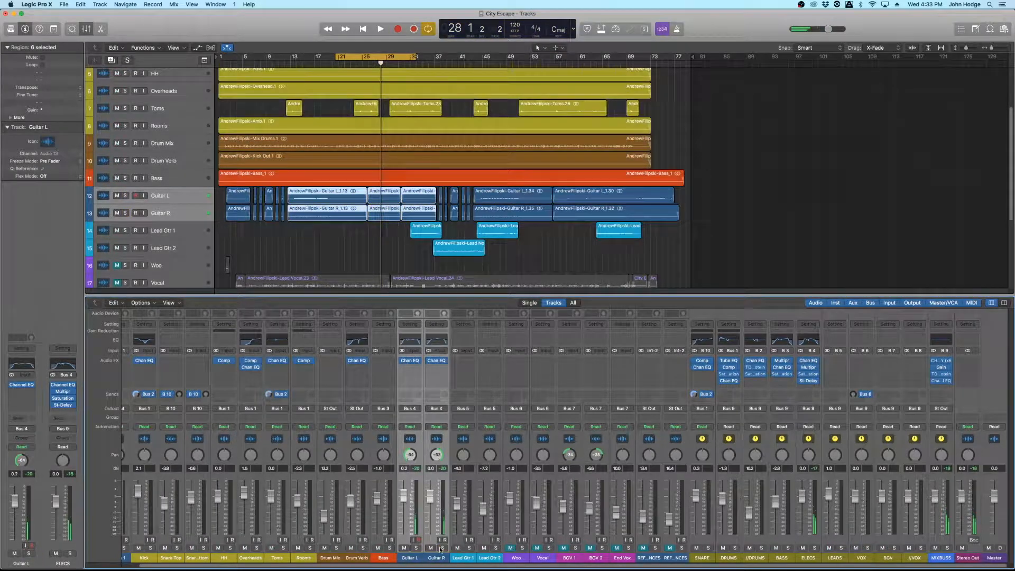
# Step: Add a send to Bus 11 on Guitar L and a send to Bus 12 on Guitar R
pyautogui.click(555, 241)
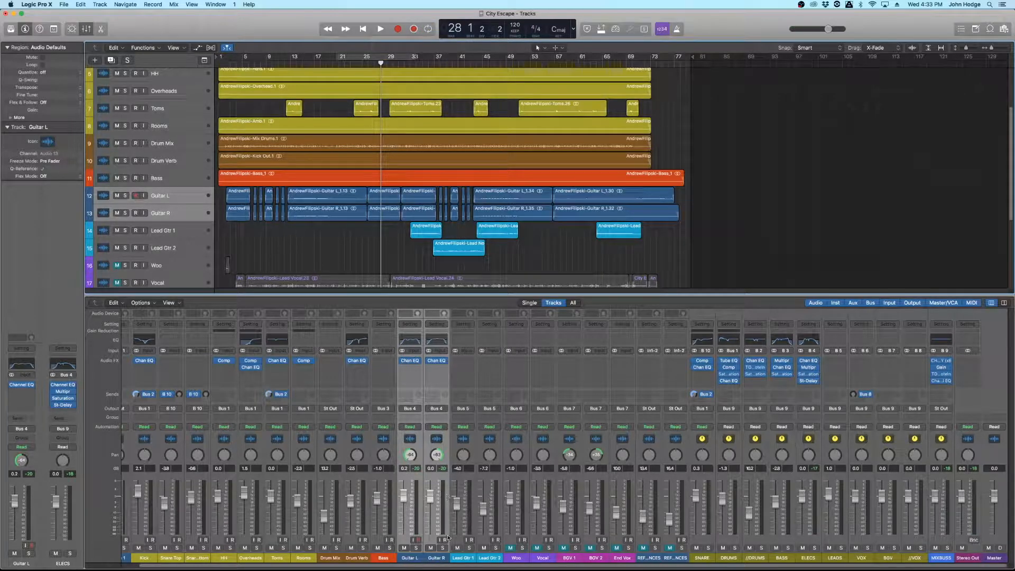
pyautogui.click(438, 559)
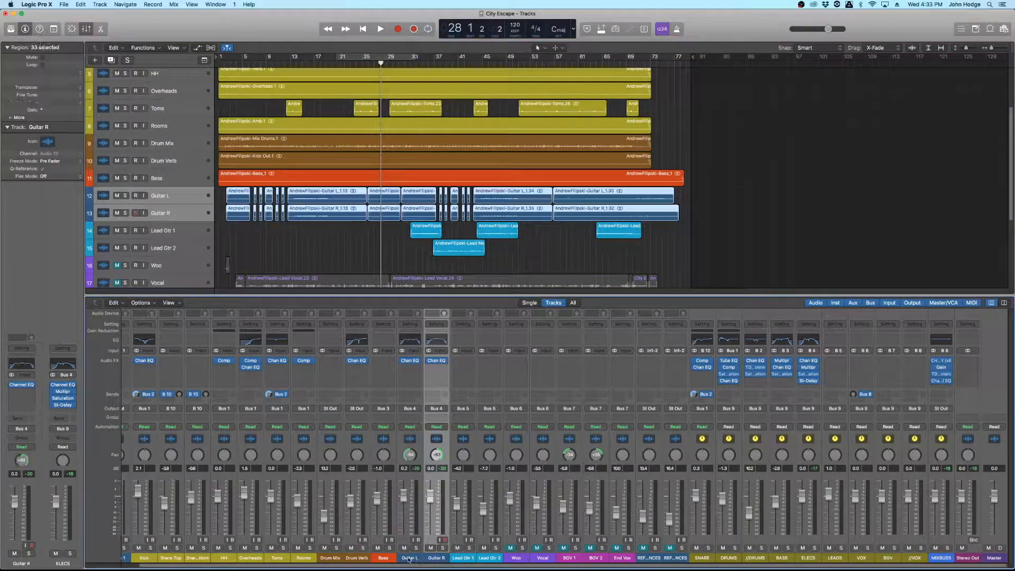
pyautogui.click(410, 395)
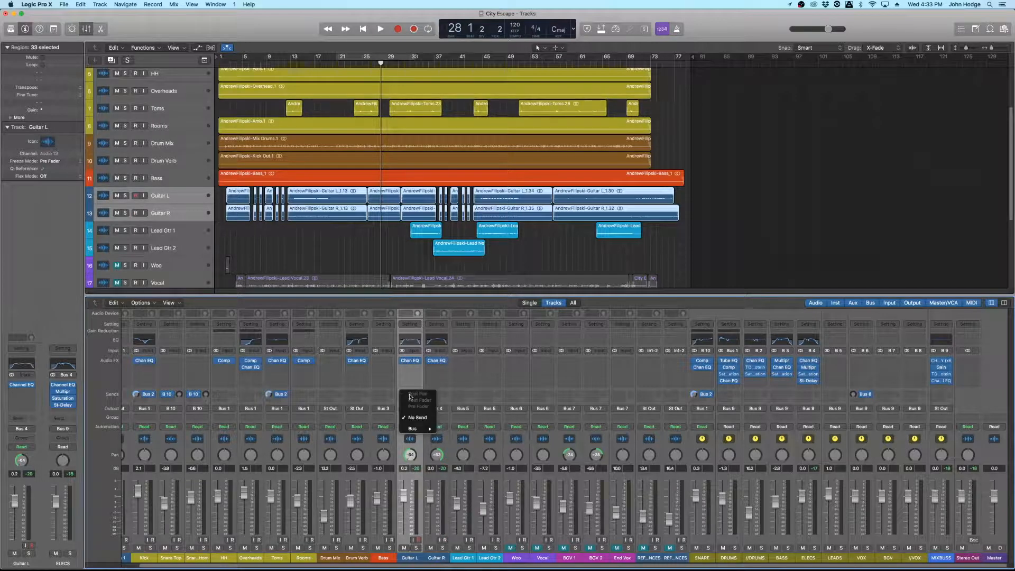
pyautogui.moveTo(421, 430)
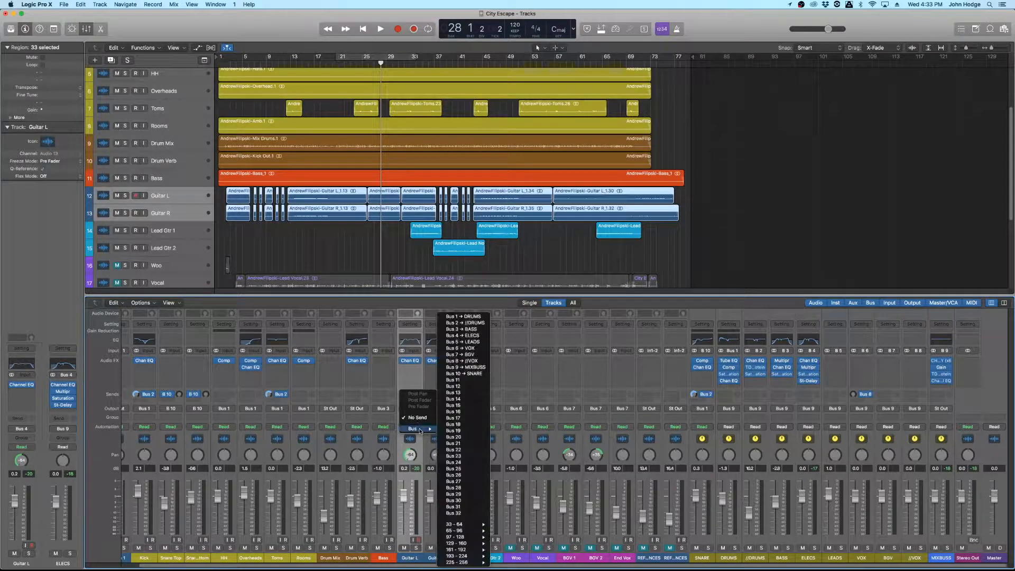
pyautogui.click(465, 380)
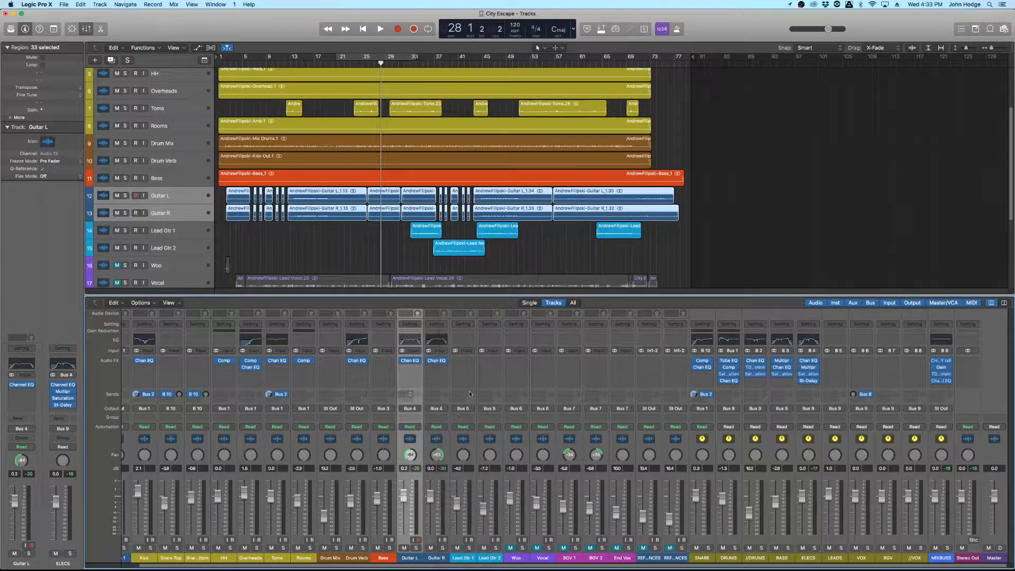
pyautogui.click(437, 395)
pyautogui.moveTo(443, 430)
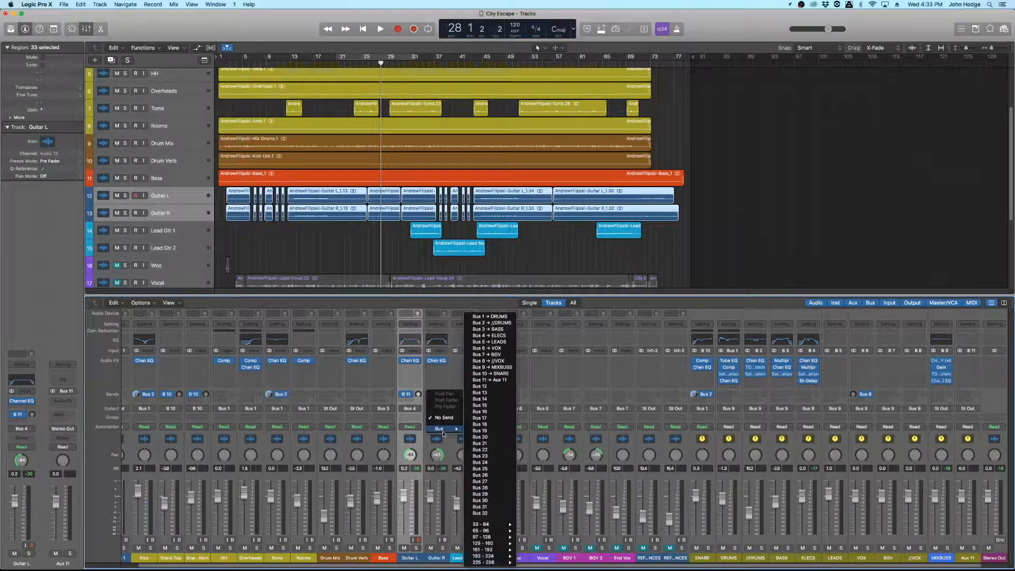
pyautogui.click(489, 386)
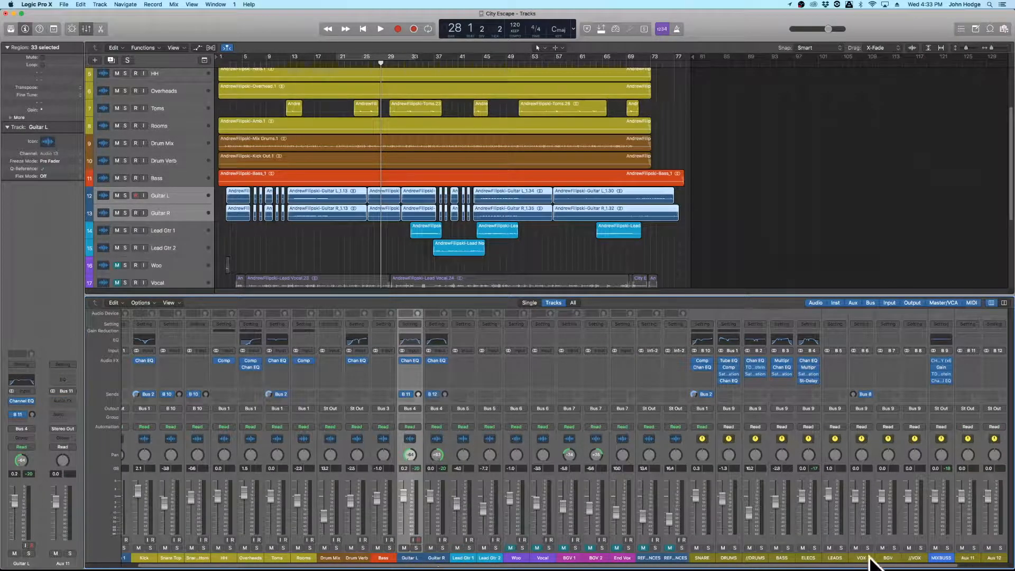
# Step: Rename the Aux 11 channel VERB R and pan it to about +63
pyautogui.hscroll(5, 883, 557)
pyautogui.click(922, 559)
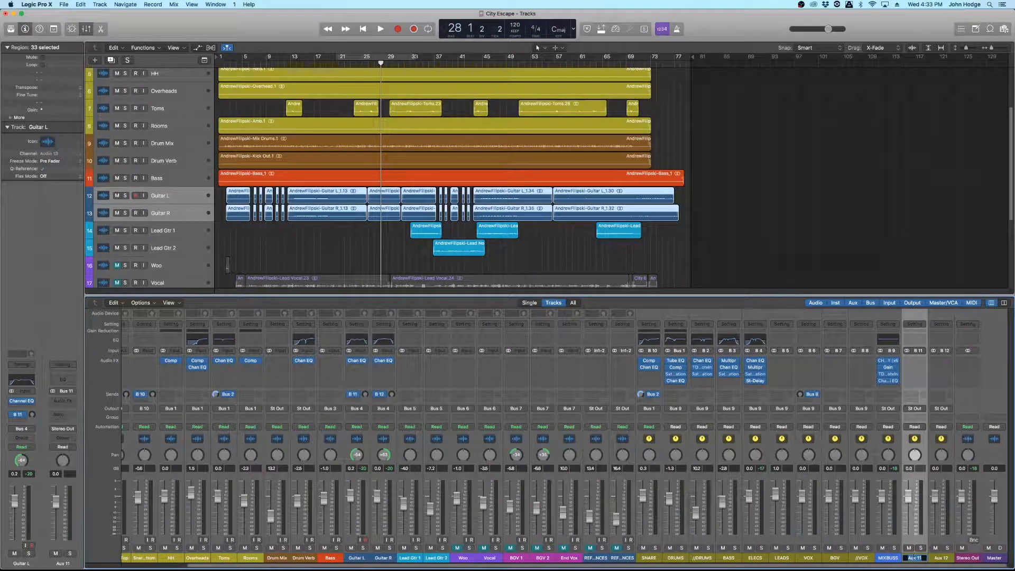
pyautogui.write('VERB R')
pyautogui.press('Return')
pyautogui.click(917, 458)
# Step: Rename the Aux 12 channel VERB L and pan it to about -64
pyautogui.doubleClick(942, 558)
pyautogui.write('M')
pyautogui.press('Return')
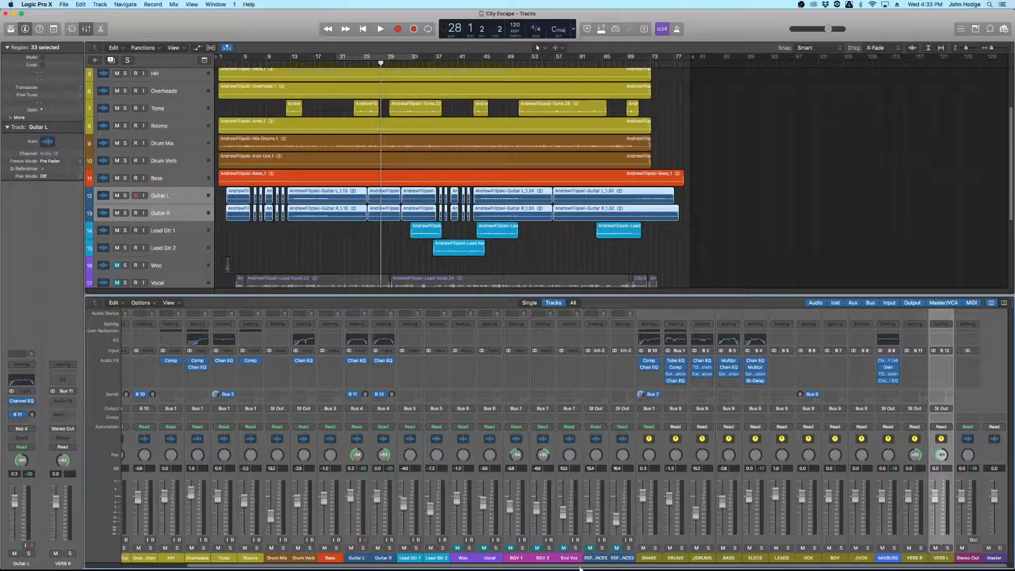
# Step: Insert the Space Designer reverb on the VERB R channel
pyautogui.click(389, 559)
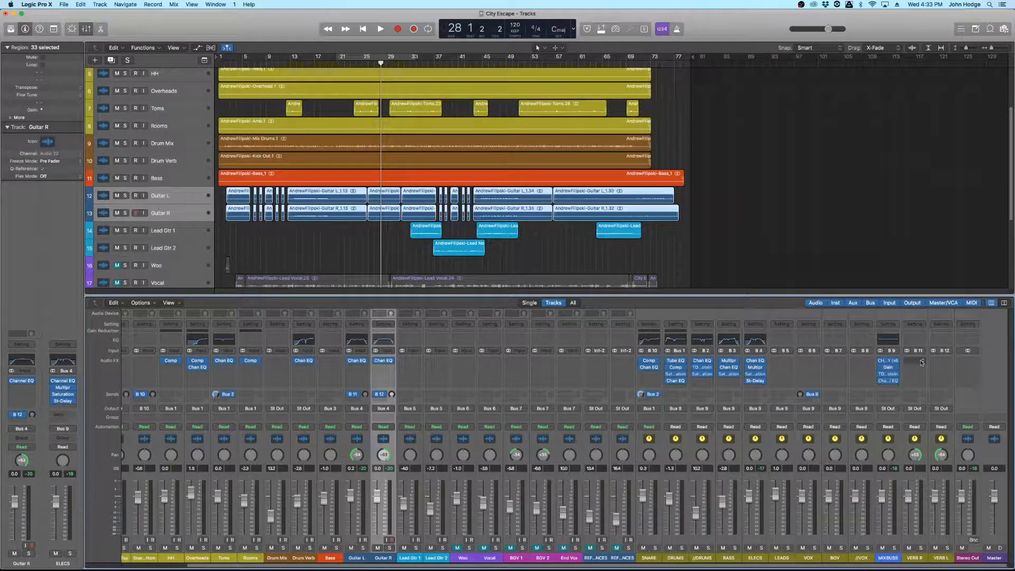
pyautogui.click(923, 362)
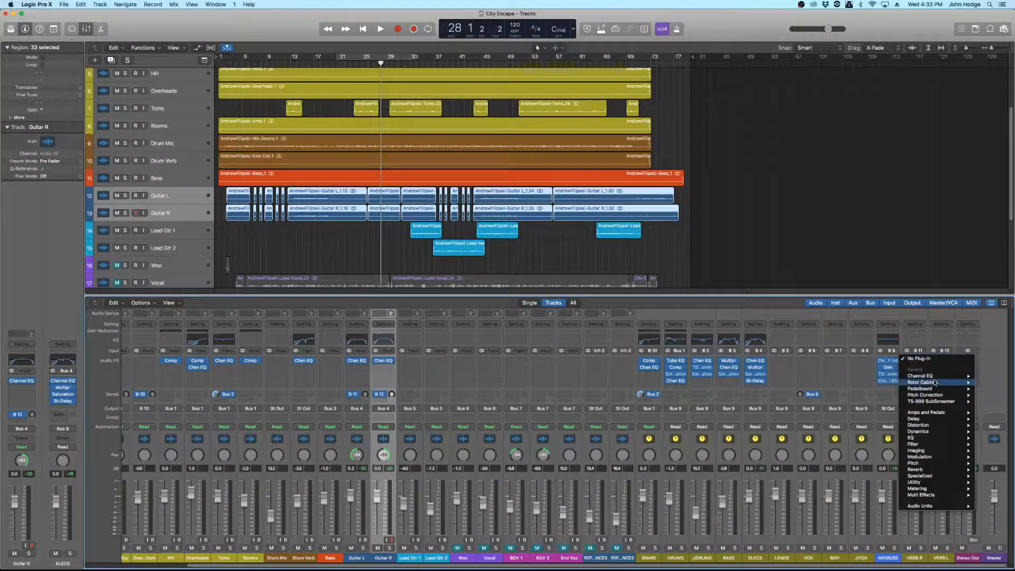
pyautogui.moveTo(928, 506)
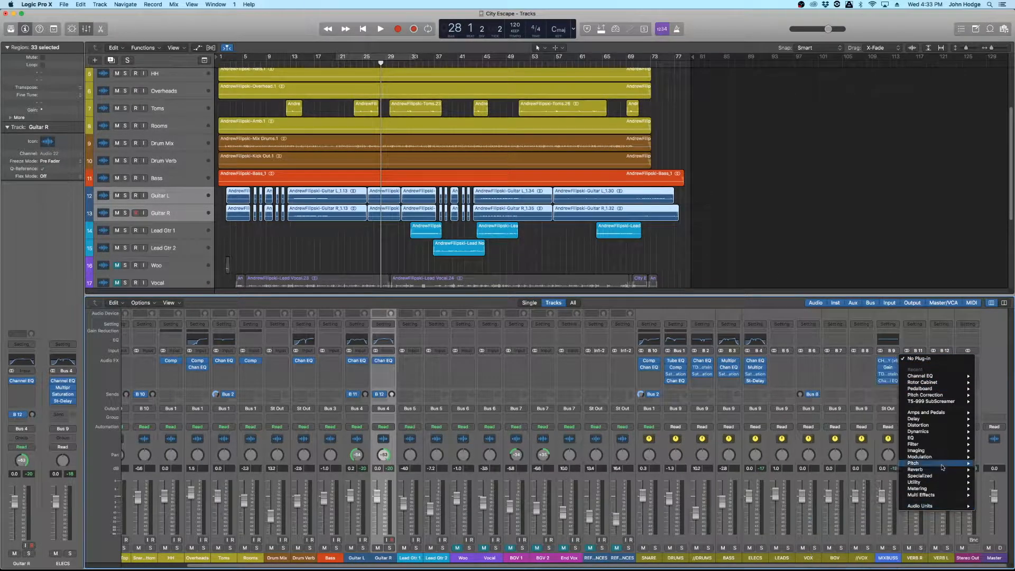
pyautogui.moveTo(941, 428)
pyautogui.moveTo(937, 471)
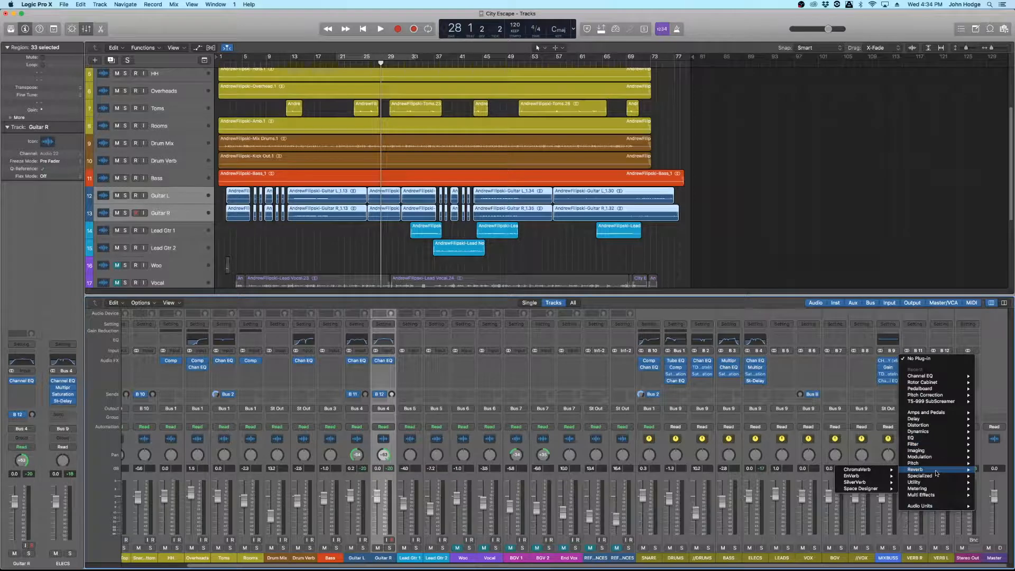
pyautogui.moveTo(868, 493)
pyautogui.click(817, 500)
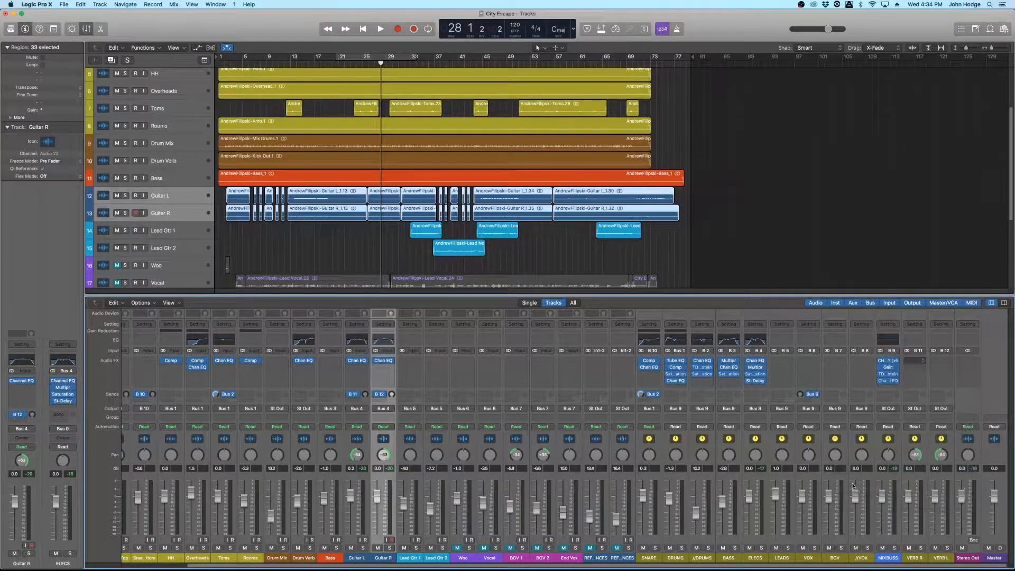
# Step: Load the 1.1s Small Rack Reverb spring preset from Small Spaces in VERB R's Space Designer, and close the plug-in
pyautogui.moveTo(127, 22); pyautogui.dragTo(422, 178)
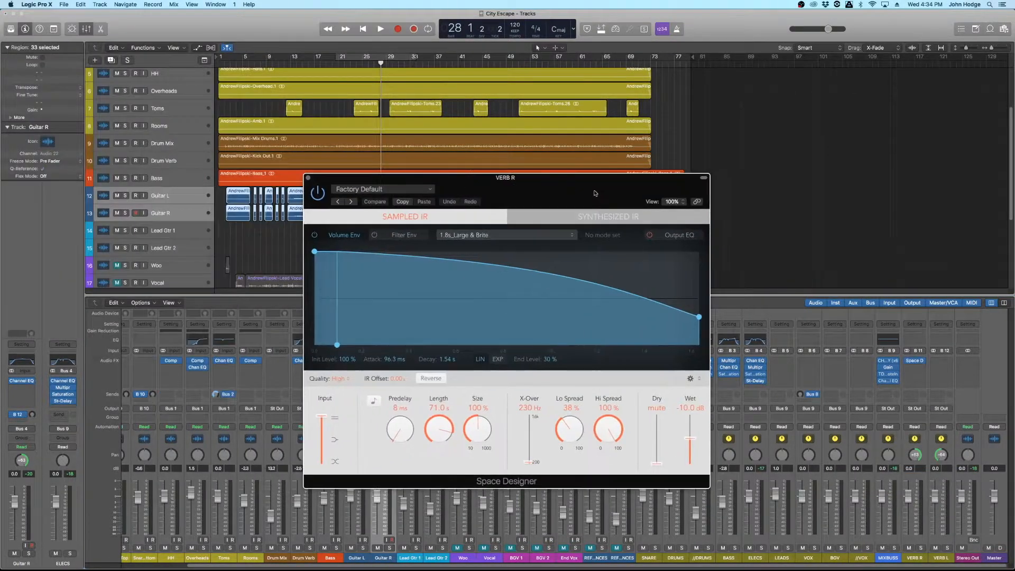
pyautogui.click(414, 189)
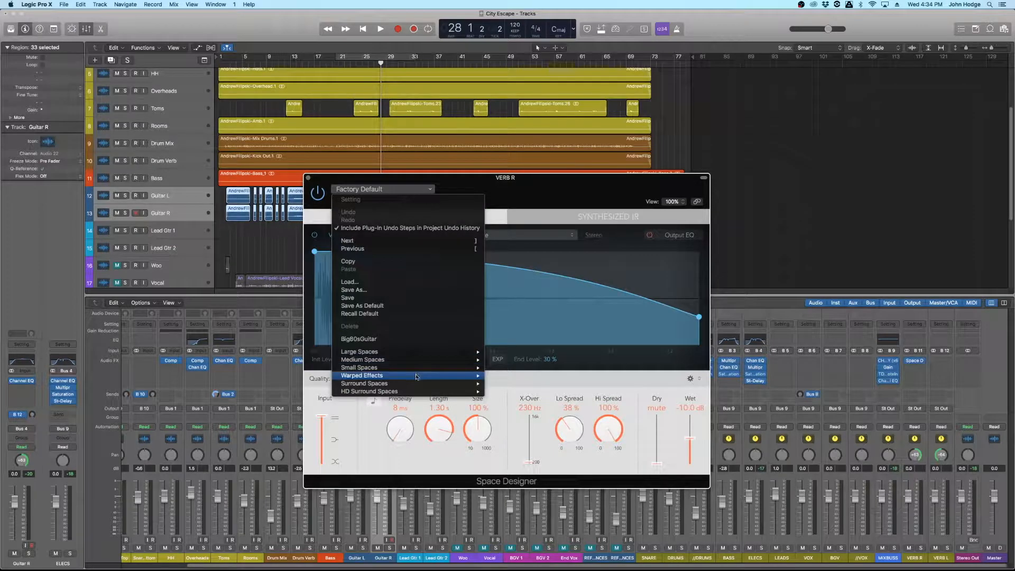
pyautogui.moveTo(417, 370)
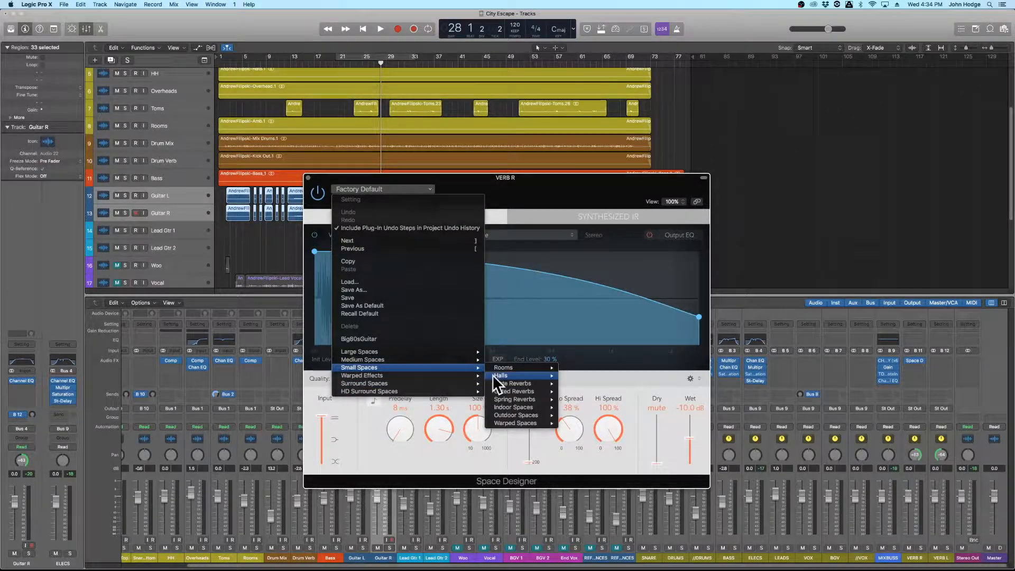
pyautogui.moveTo(501, 402)
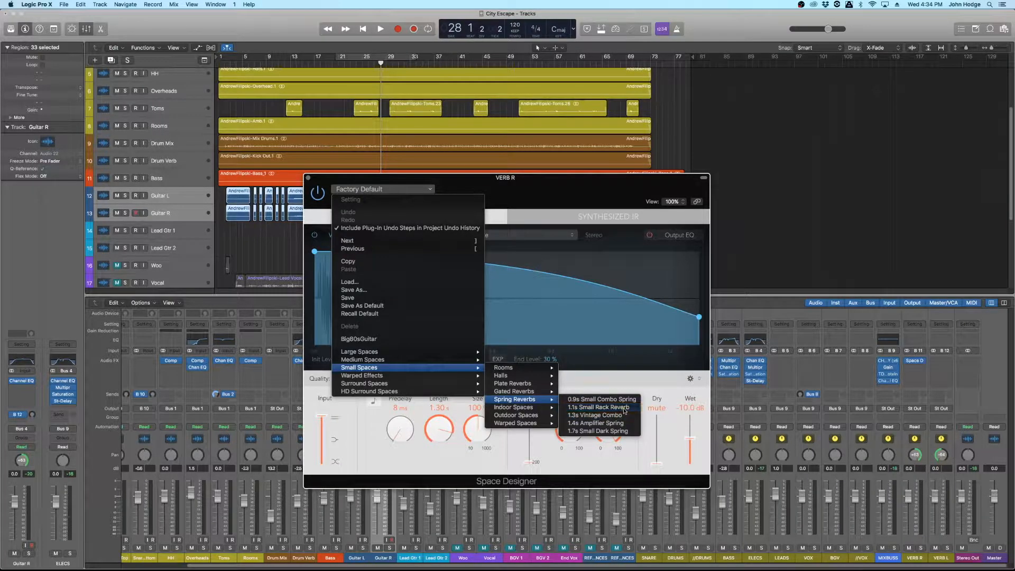
pyautogui.click(601, 407)
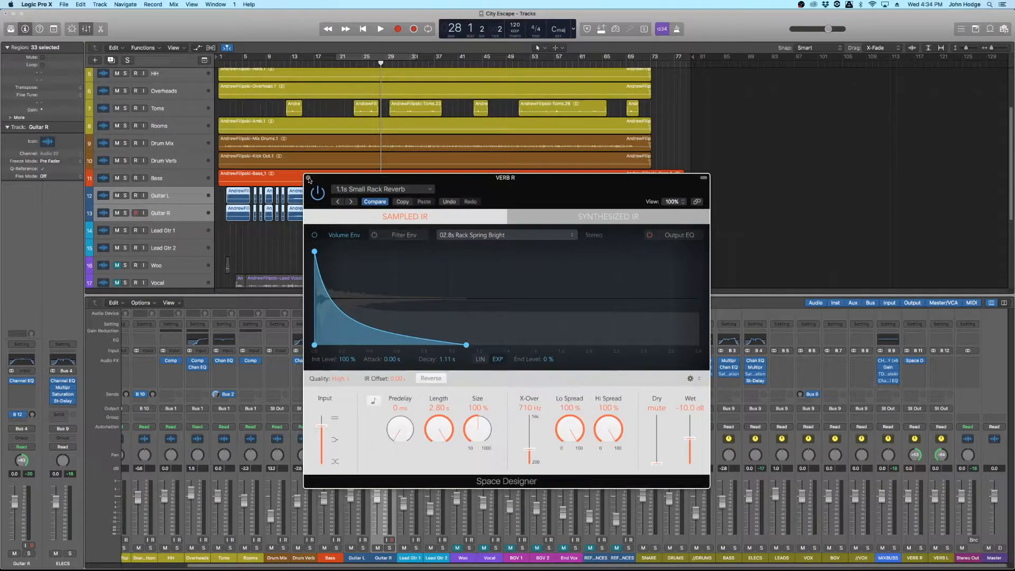
pyautogui.click(309, 178)
# Step: Insert Space Designer on the VERB L channel and choose the 1.4s Amplifier Spring preset from the Small Spaces spring reverbs
pyautogui.click(941, 361)
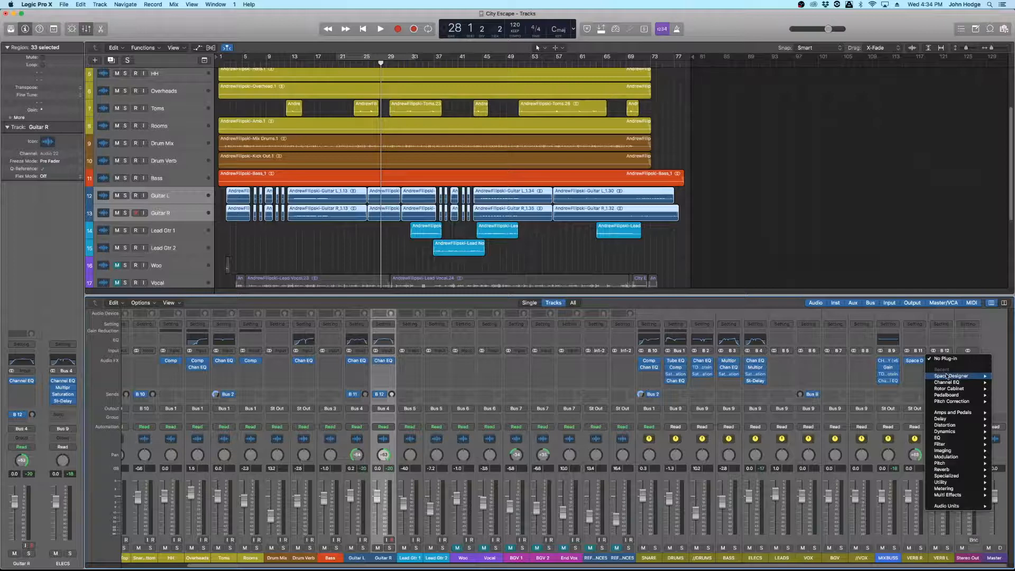
pyautogui.click(947, 376)
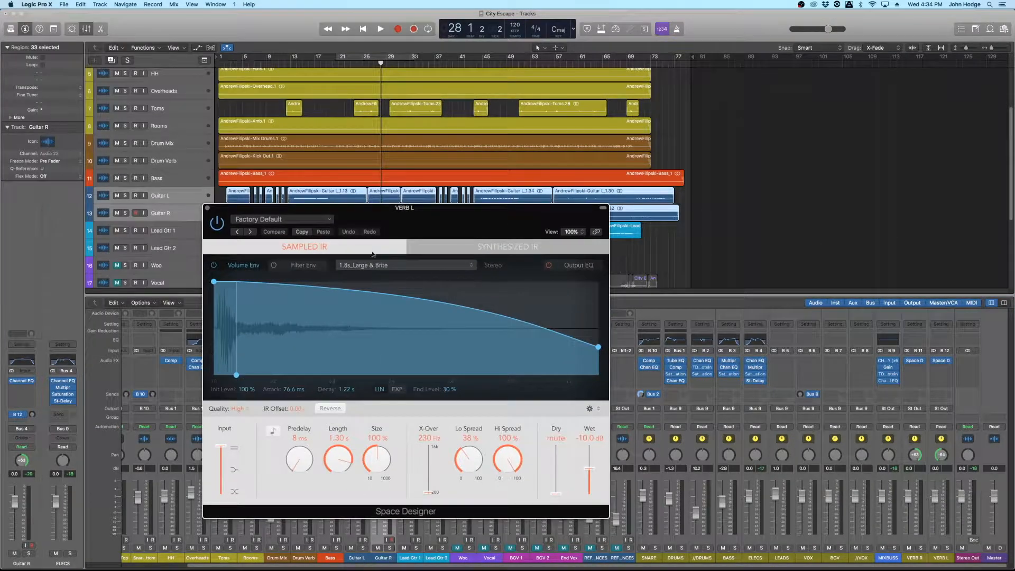
pyautogui.click(315, 219)
pyautogui.moveTo(347, 406)
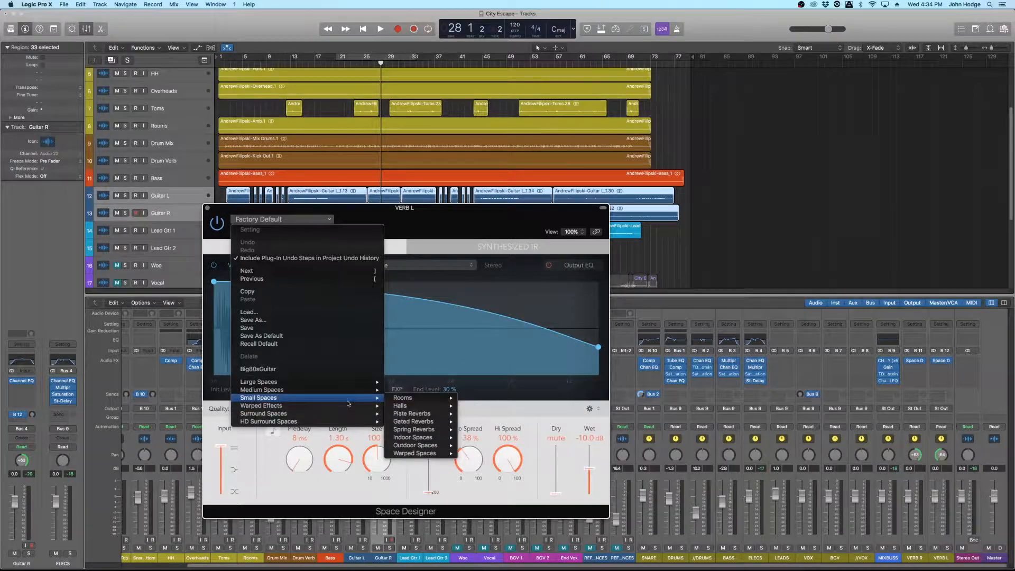
pyautogui.moveTo(458, 430)
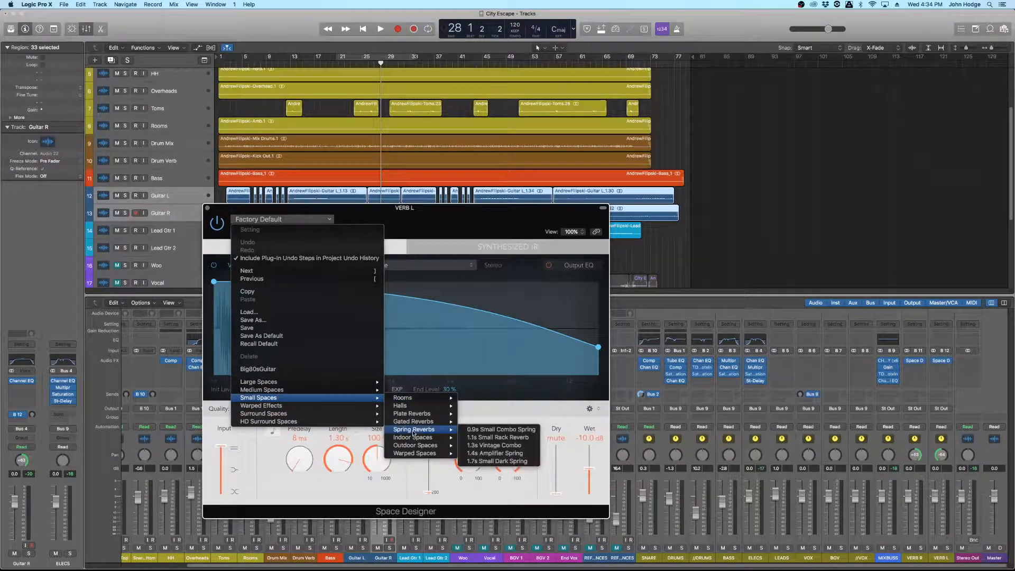
pyautogui.click(489, 453)
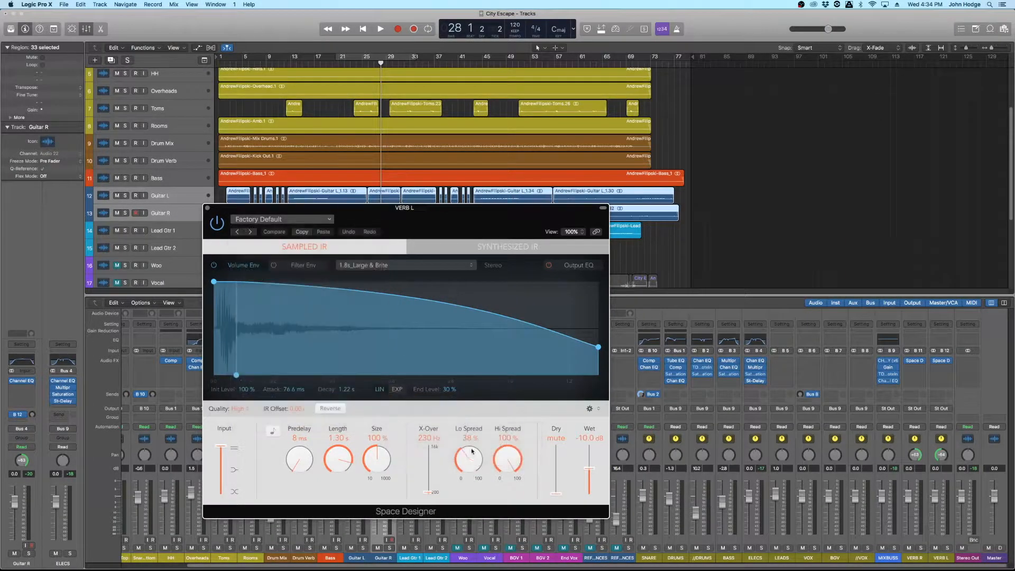
pyautogui.click(207, 208)
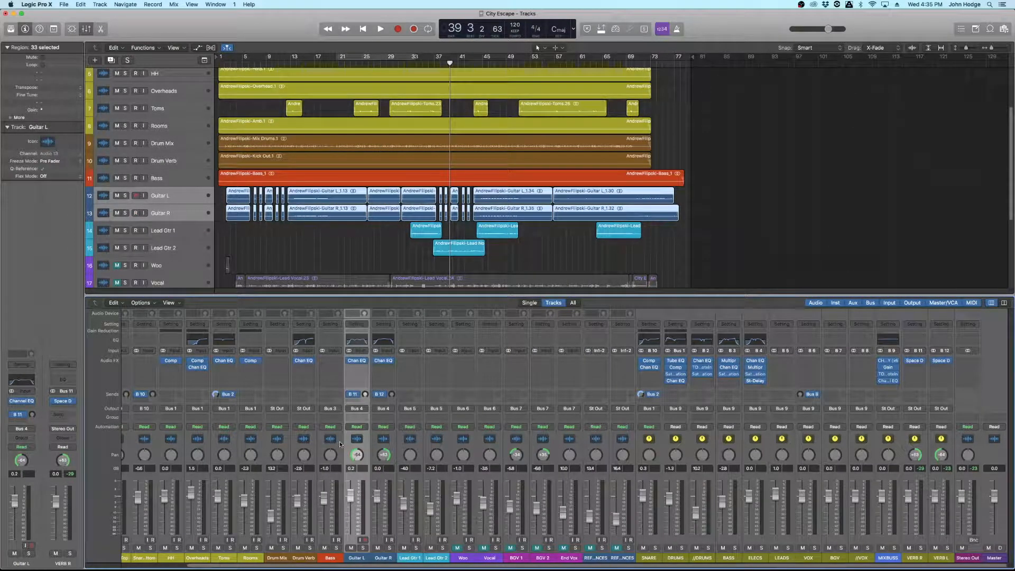
# Step: Review the send mode options of Guitar R's Bus 12 send with both guitar channels selected
pyautogui.keyDown('shift'); pyautogui.click(382, 558); pyautogui.keyUp('shift')
pyautogui.click(383, 394)
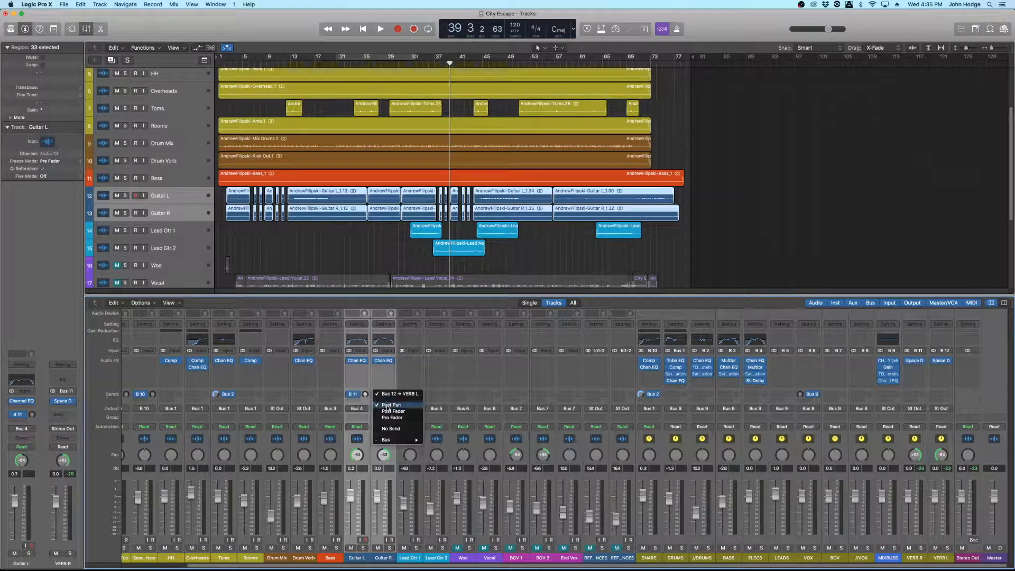
pyautogui.click(400, 421)
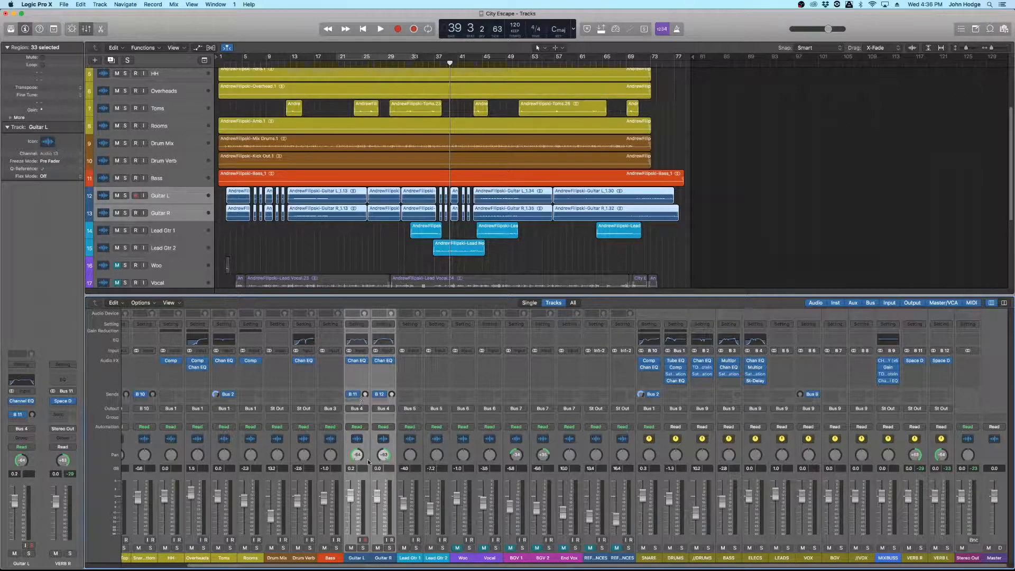
# Step: Solo Guitar L and Guitar R, turn on cycle mode and play the looped section
pyautogui.click(363, 548)
pyautogui.click(417, 548)
pyautogui.click(416, 548)
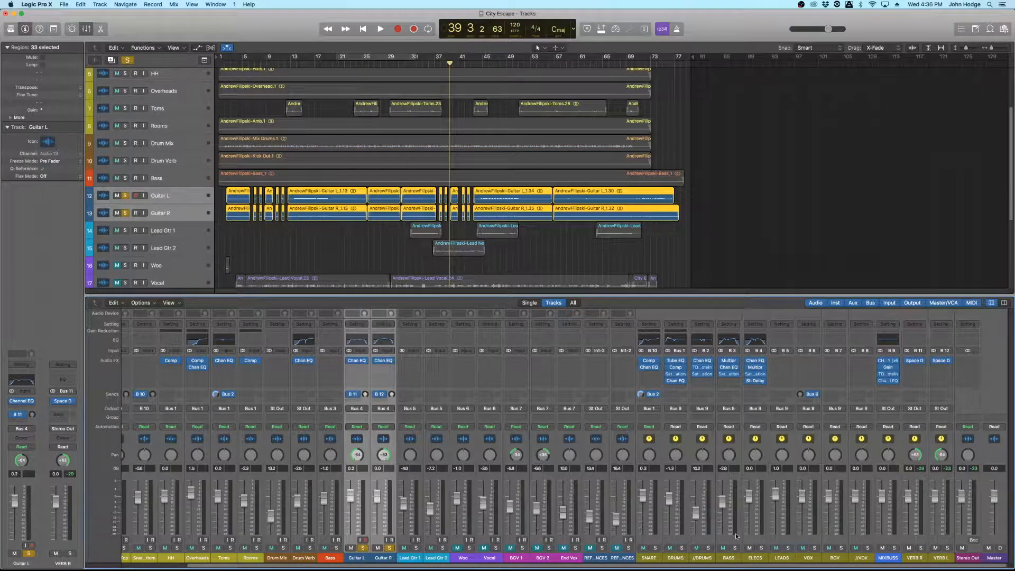
pyautogui.press('c')
pyautogui.press('space')
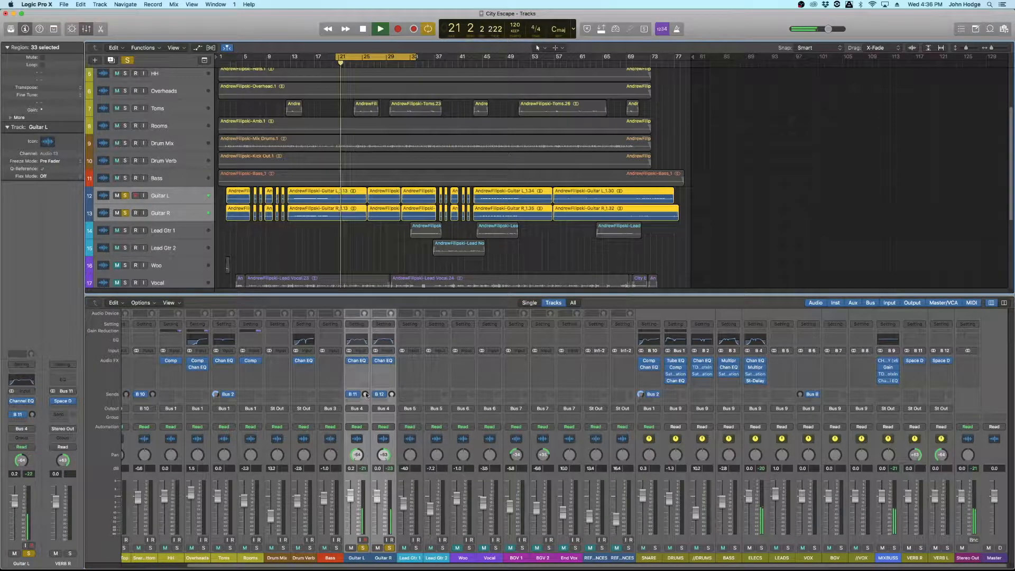
# Step: Raise the reverb send levels on Guitar L and Guitar R during playback, setting Guitar R's send to 0.0 dB
pyautogui.moveTo(366, 395); pyautogui.dragTo(366, 331)
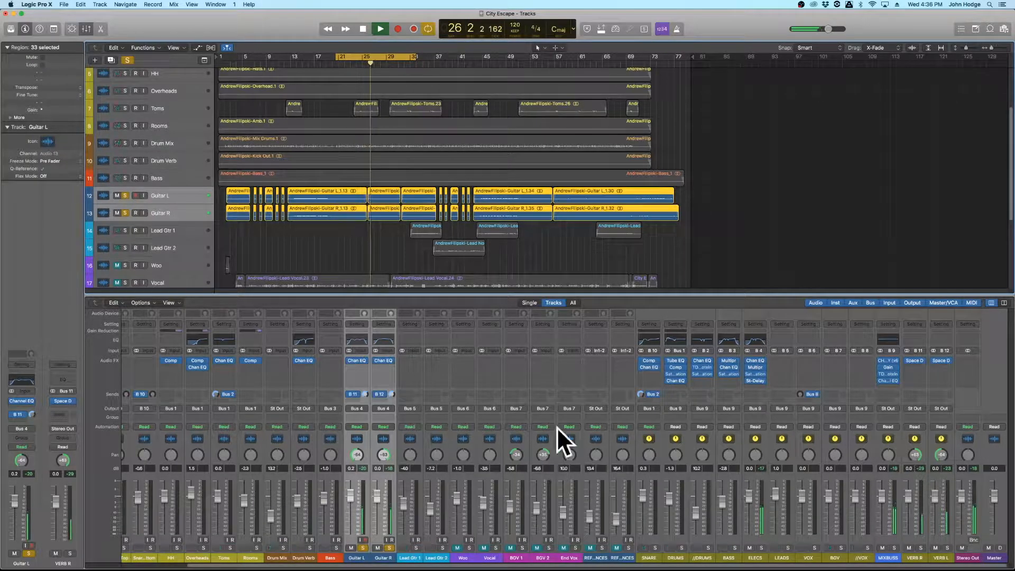
pyautogui.keyDown('alt'); pyautogui.click(392, 394); pyautogui.keyUp('alt')
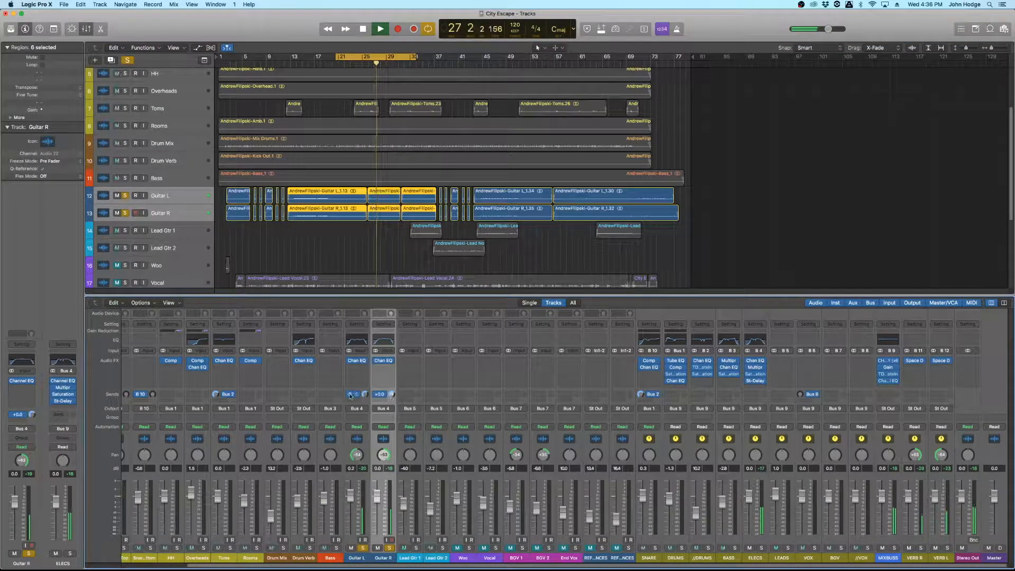
pyautogui.moveTo(365, 394); pyautogui.dragTo(365, 370)
pyautogui.press('space')
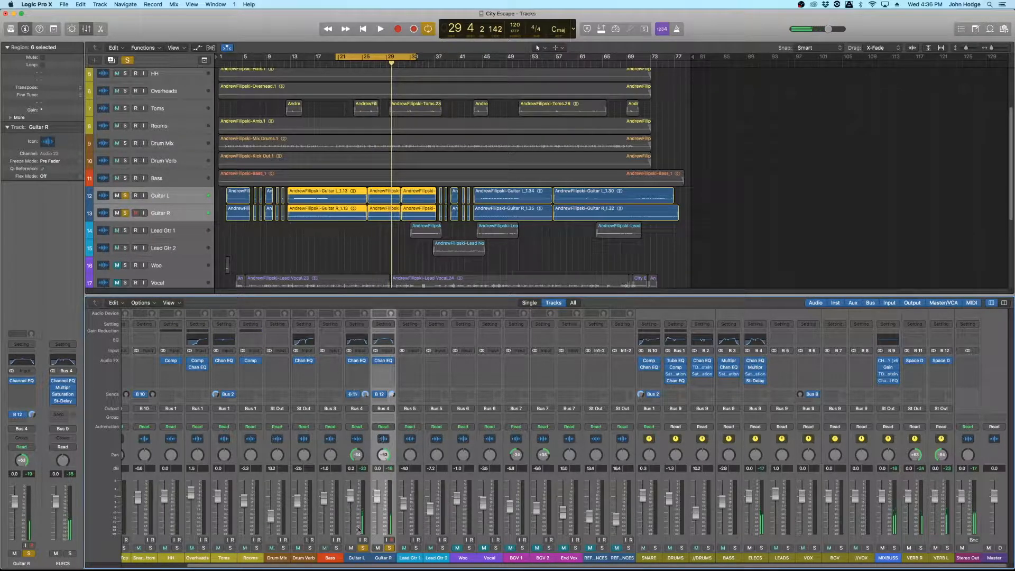
# Step: Leave only Guitar L soloed, reset its Bus 11 send to the default level and play the looped section
pyautogui.click(365, 558)
pyautogui.click(389, 549)
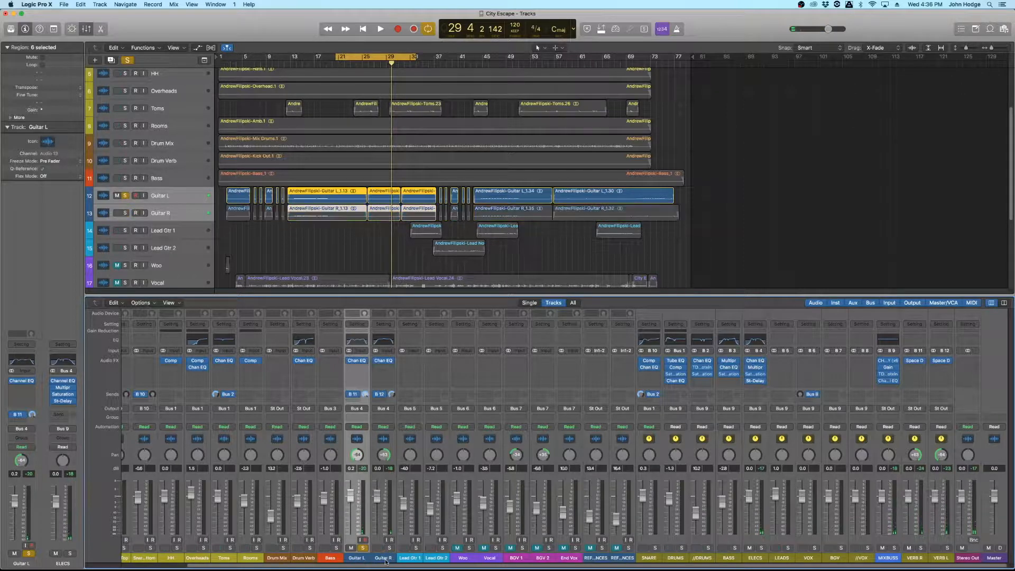
pyautogui.keyDown('alt'); pyautogui.click(364, 395); pyautogui.keyUp('alt')
pyautogui.press('space')
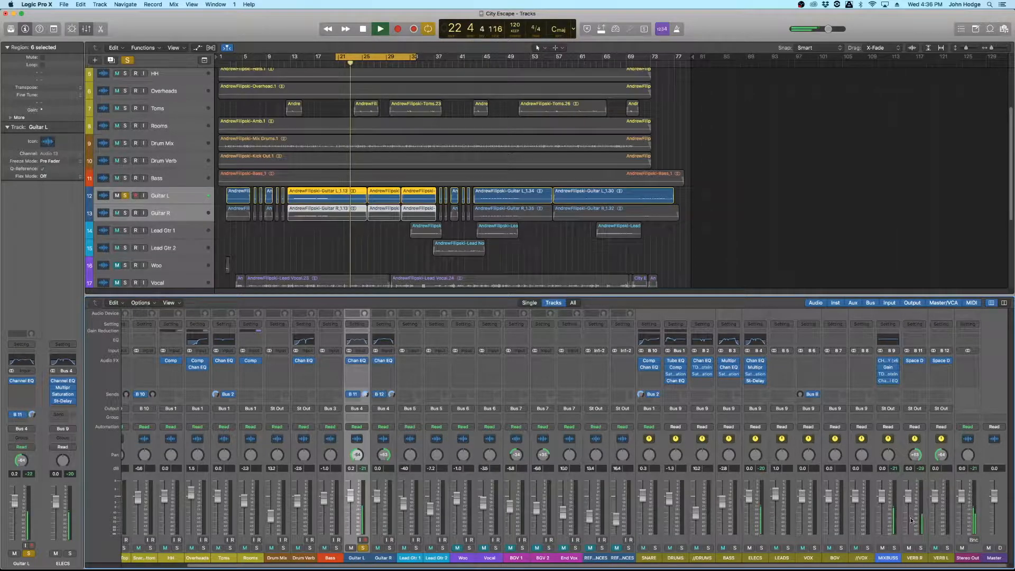
# Step: Add a Channel EQ to VERB R with a low cut at about 150 Hz and a high cut at about 3750 Hz
pyautogui.click(921, 344)
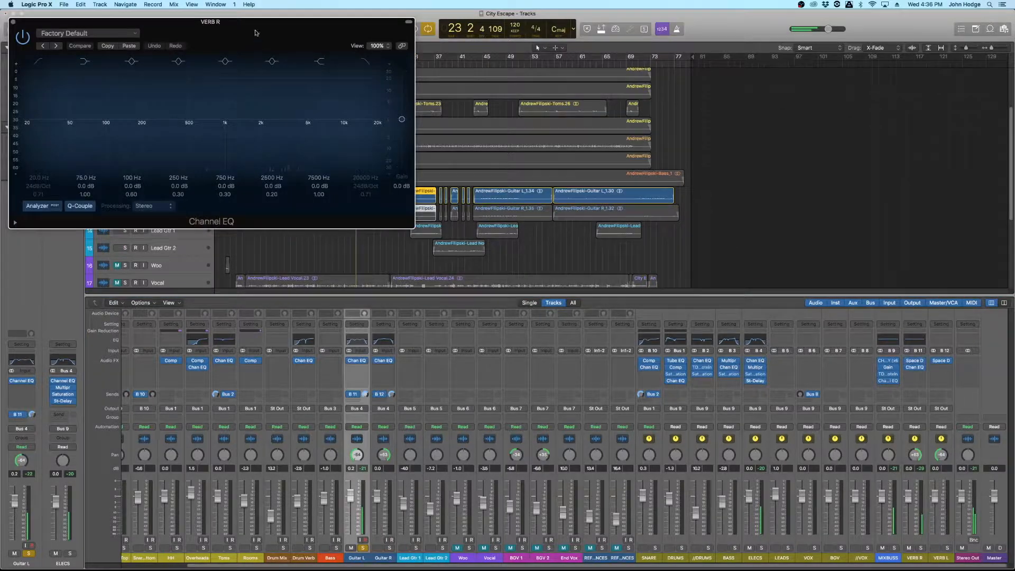
pyautogui.click(801, 294)
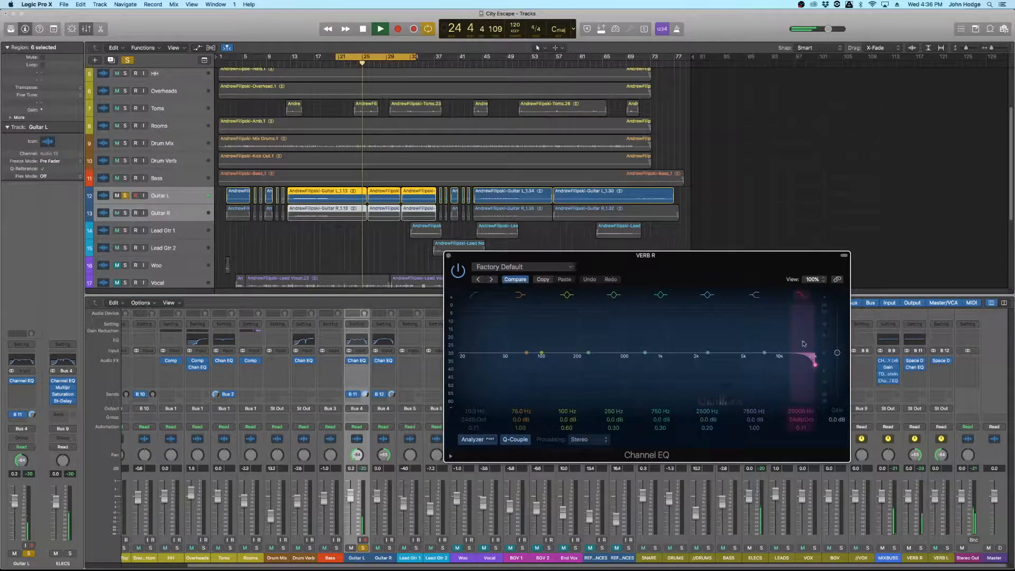
pyautogui.moveTo(778, 372); pyautogui.dragTo(721, 371)
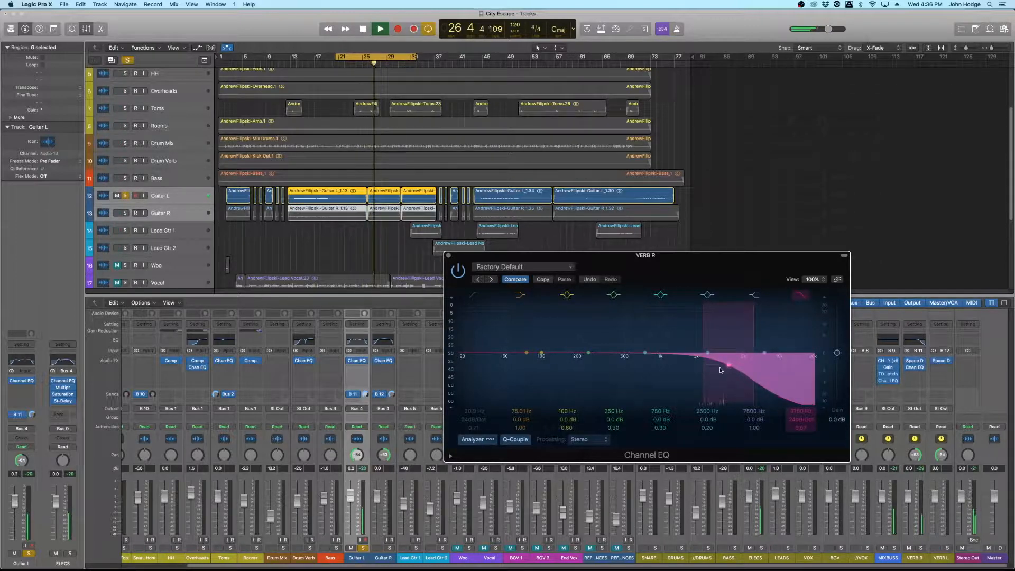
pyautogui.moveTo(484, 350); pyautogui.dragTo(567, 369)
pyautogui.press('space')
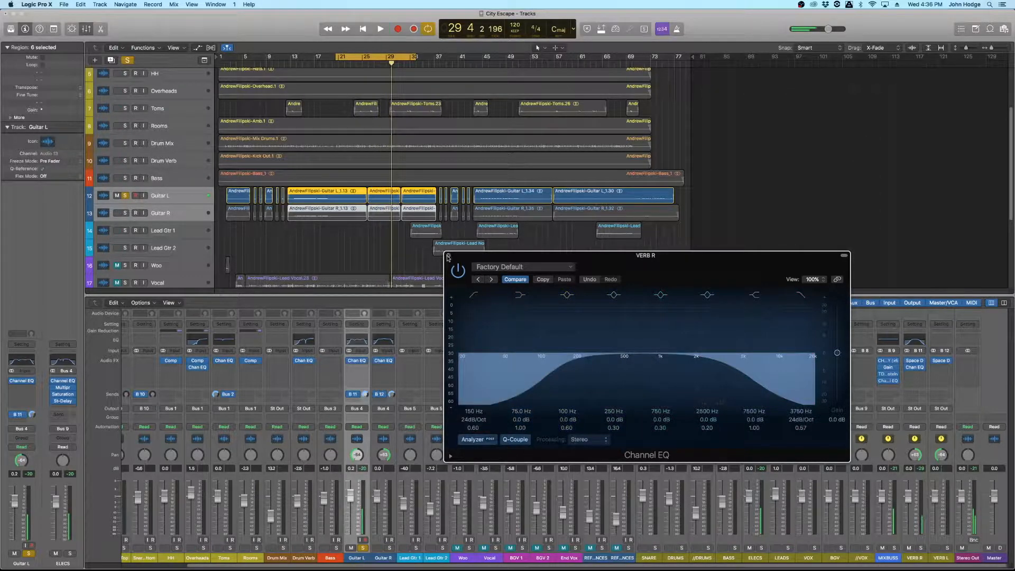
pyautogui.click(448, 256)
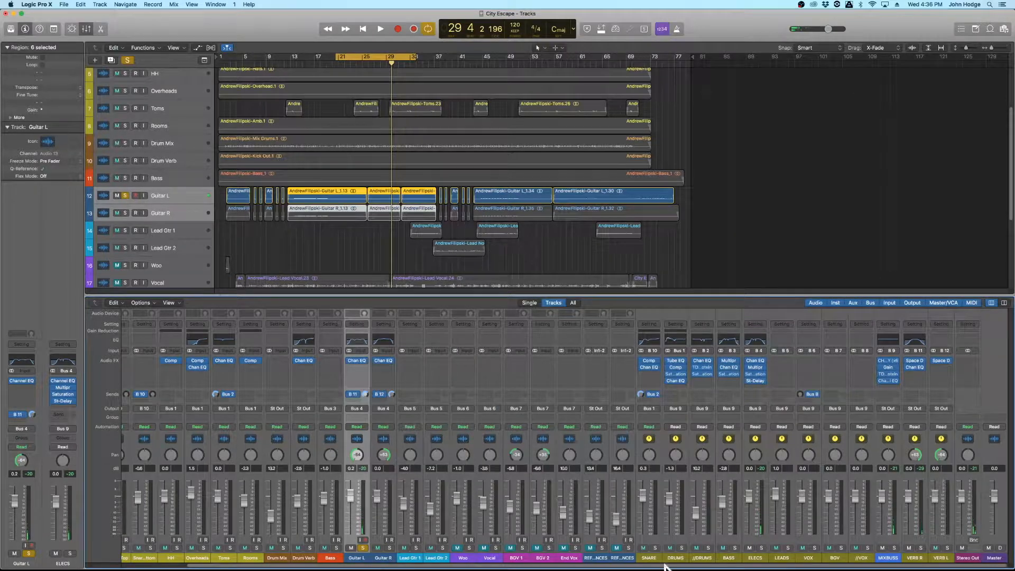
# Step: Set VERB R's Space Designer crossover to about 890 Hz, its length to about 1.26 s and its predelay to about 43 ms
pyautogui.click(915, 361)
pyautogui.press('space')
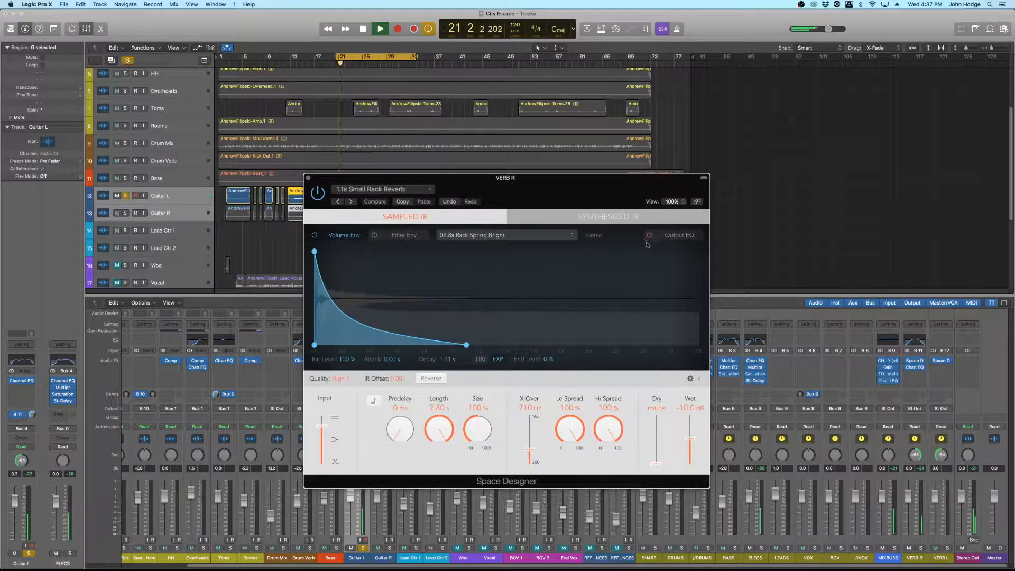
pyautogui.moveTo(529, 450); pyautogui.dragTo(529, 447)
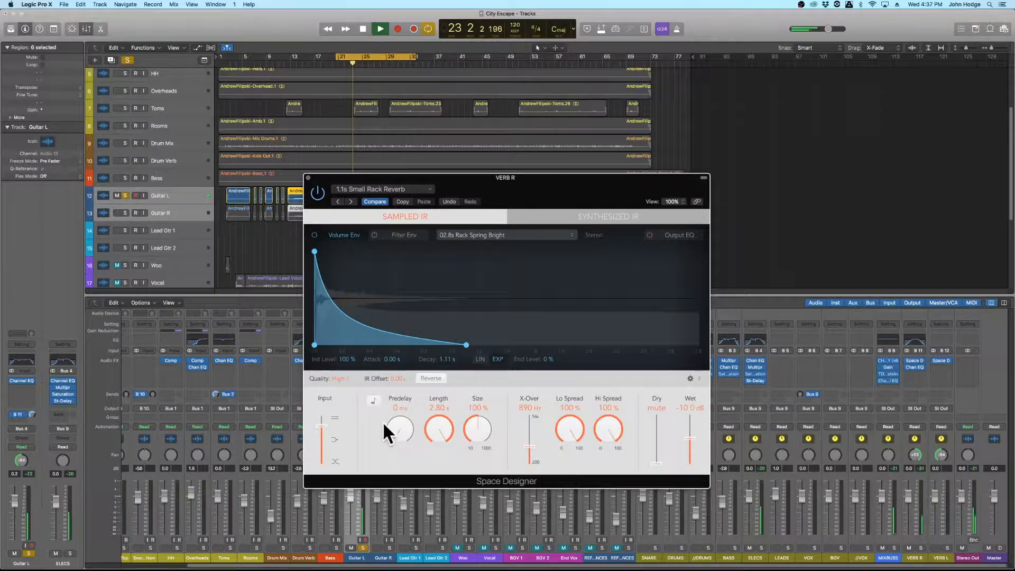
pyautogui.moveTo(396, 430); pyautogui.dragTo(439, 461)
pyautogui.press('space')
pyautogui.press('space')
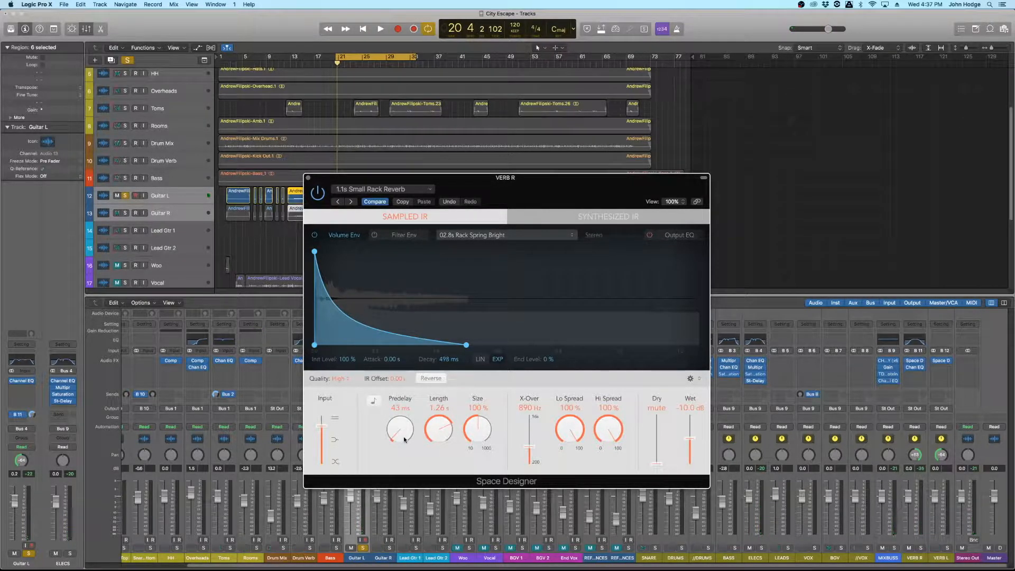
# Step: Fine-tune VERB R's Space Designer predelay to 45 ms and audition it on the soloed guitar
pyautogui.moveTo(402, 431); pyautogui.dragTo(413, 466)
pyautogui.moveTo(414, 465); pyautogui.dragTo(398, 432)
pyautogui.press('space')
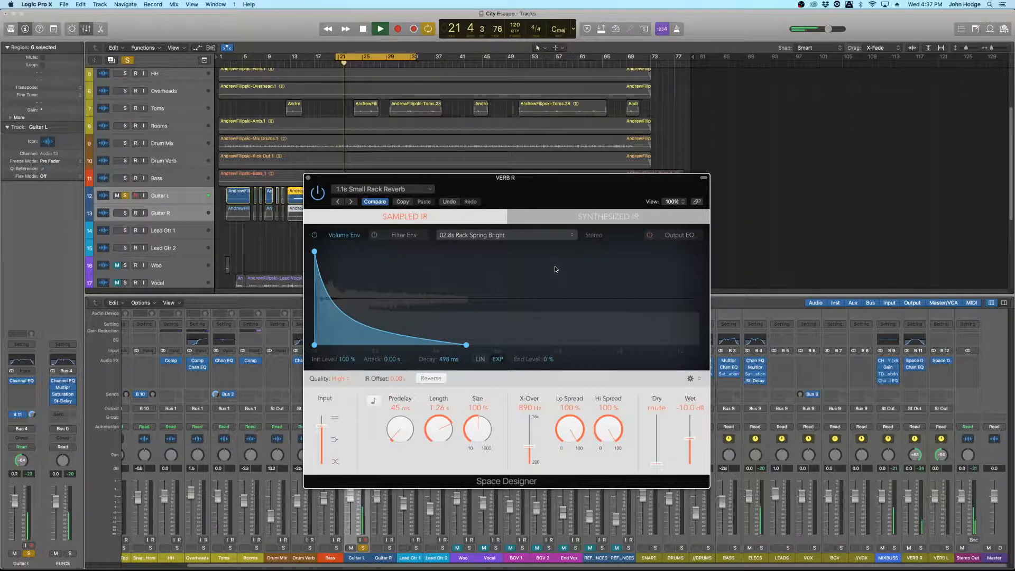
pyautogui.press('space')
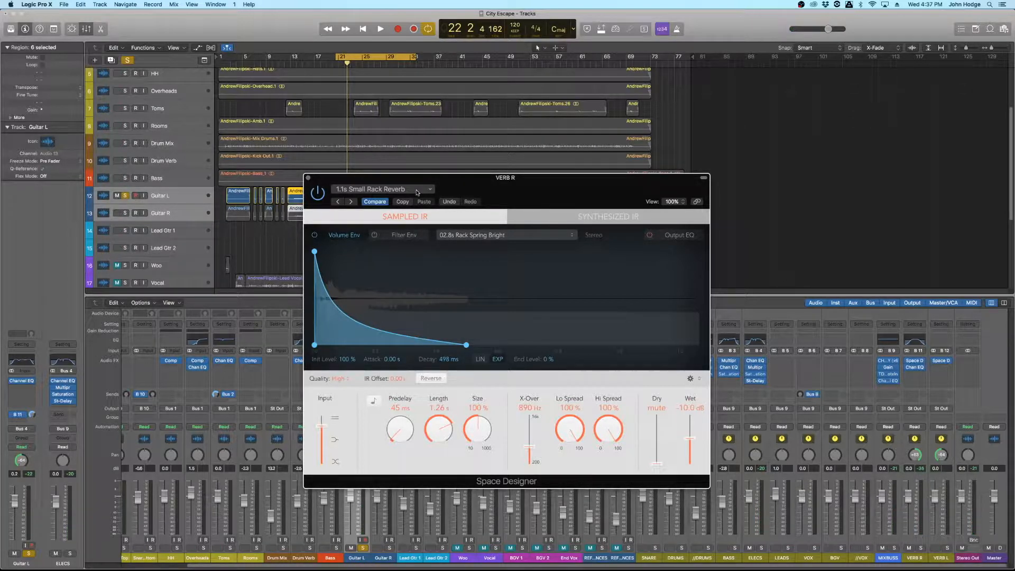
# Step: Load the 1.3s Vintage Combo spring preset from Small Spaces in VERB R's Space Designer during playback
pyautogui.press('space')
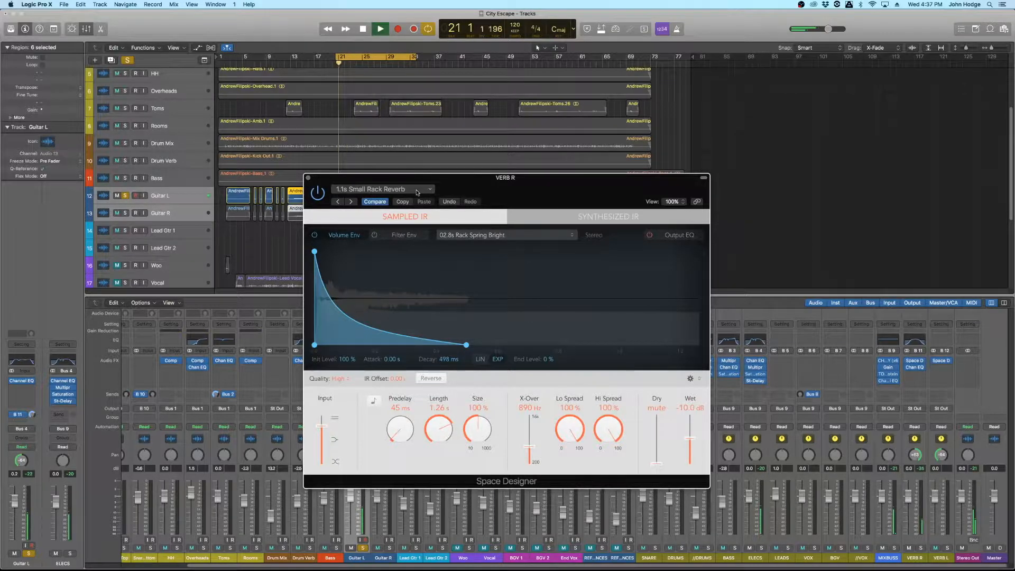
pyautogui.click(418, 191)
pyautogui.moveTo(370, 367)
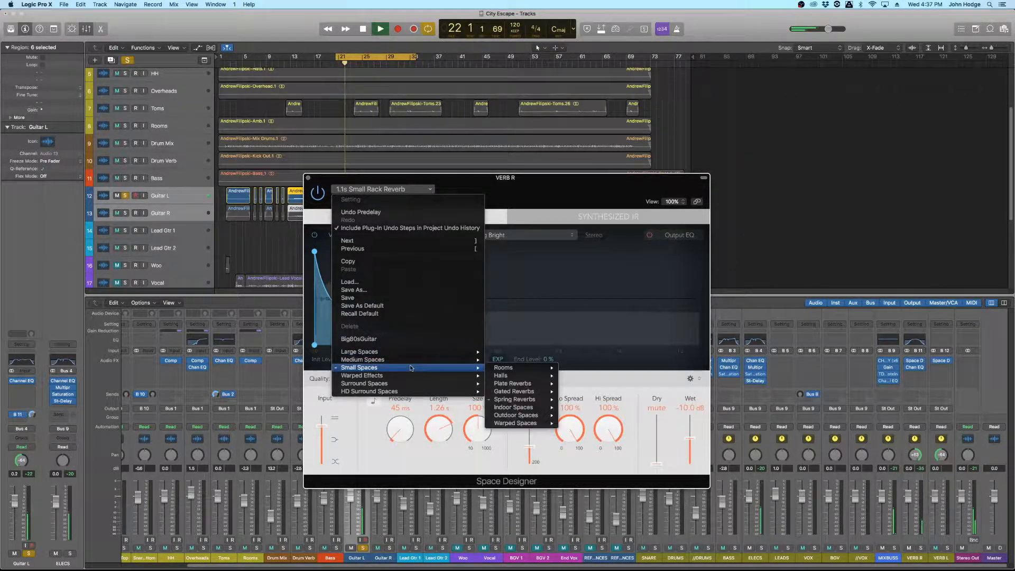
pyautogui.moveTo(508, 408)
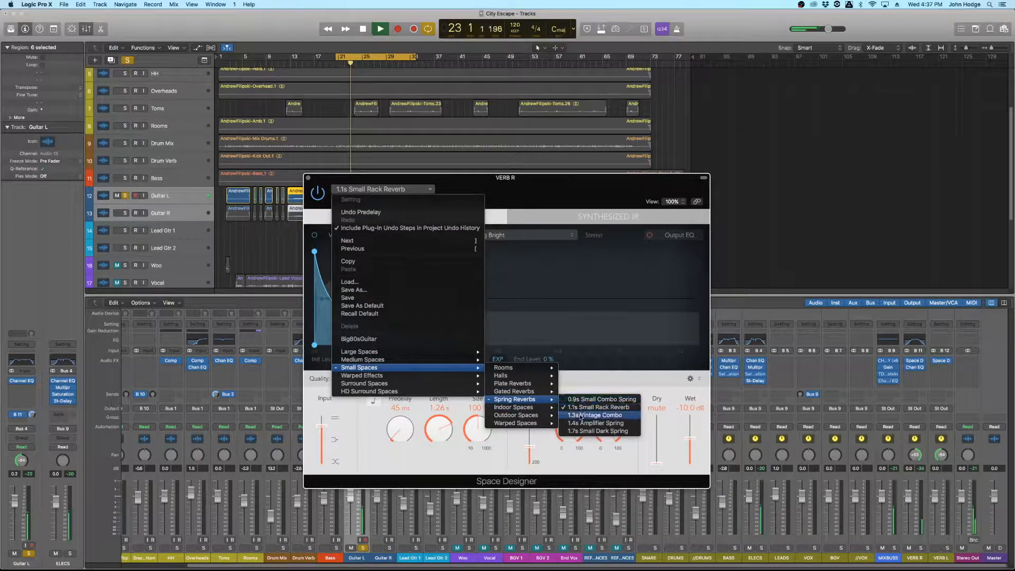
pyautogui.click(598, 415)
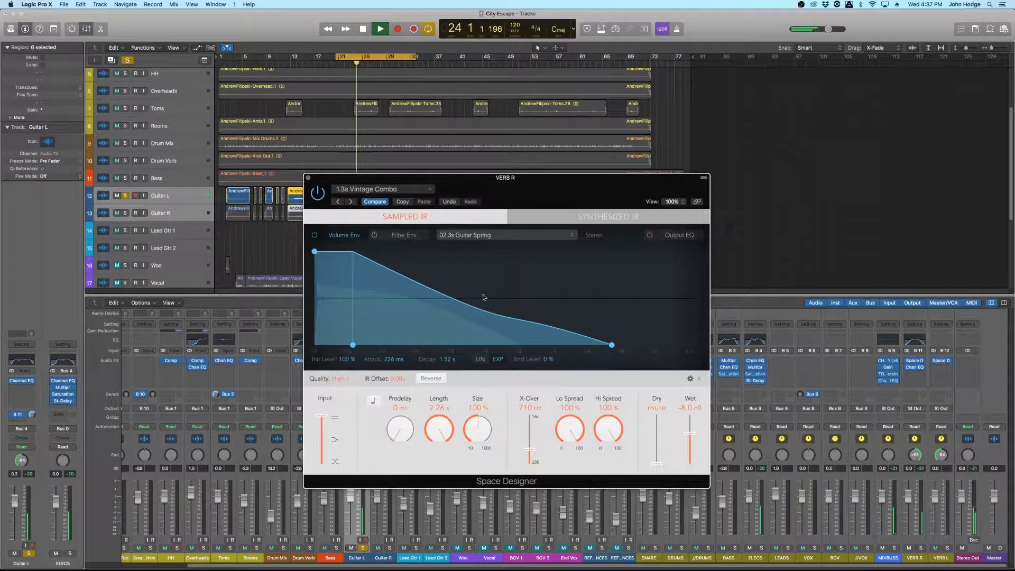
# Step: Adjust VERB R's Channel EQ with a 1.5 dB boost at about 670 Hz and a high cut at about 4200 Hz during playback
pyautogui.click(919, 342)
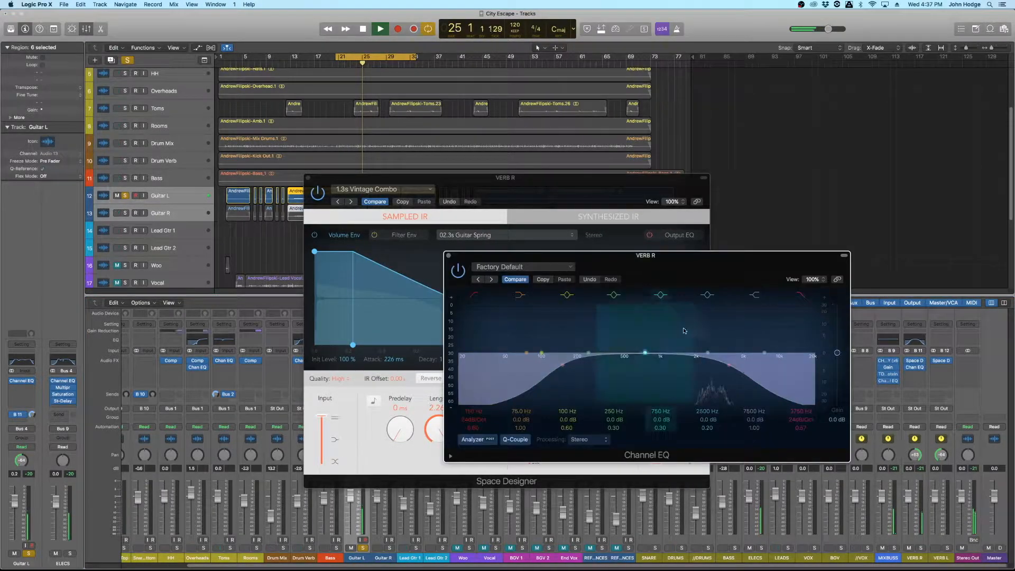
pyautogui.moveTo(760, 354); pyautogui.dragTo(707, 393)
pyautogui.moveTo(586, 356); pyautogui.dragTo(640, 347)
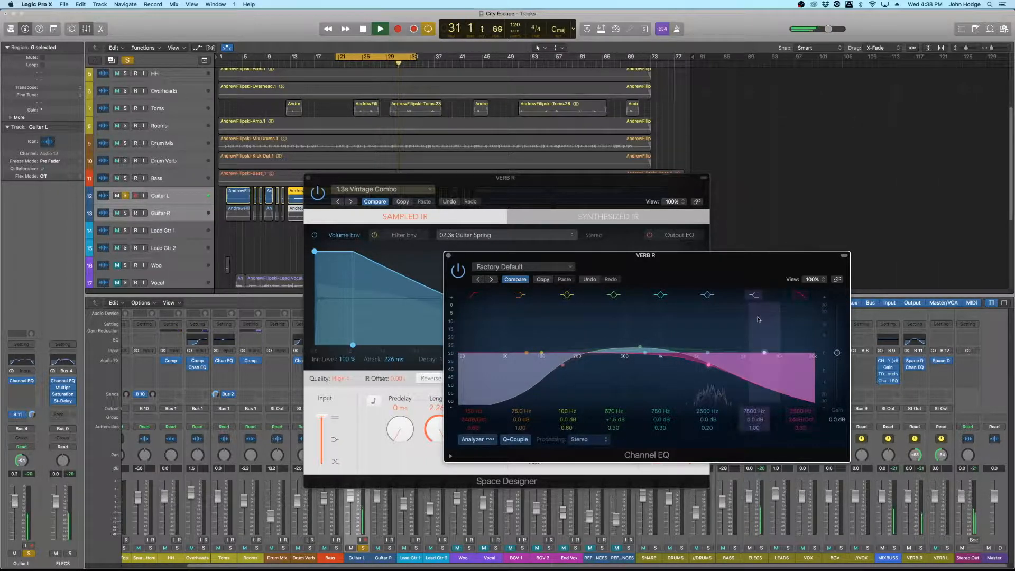
pyautogui.moveTo(763, 354); pyautogui.dragTo(708, 366)
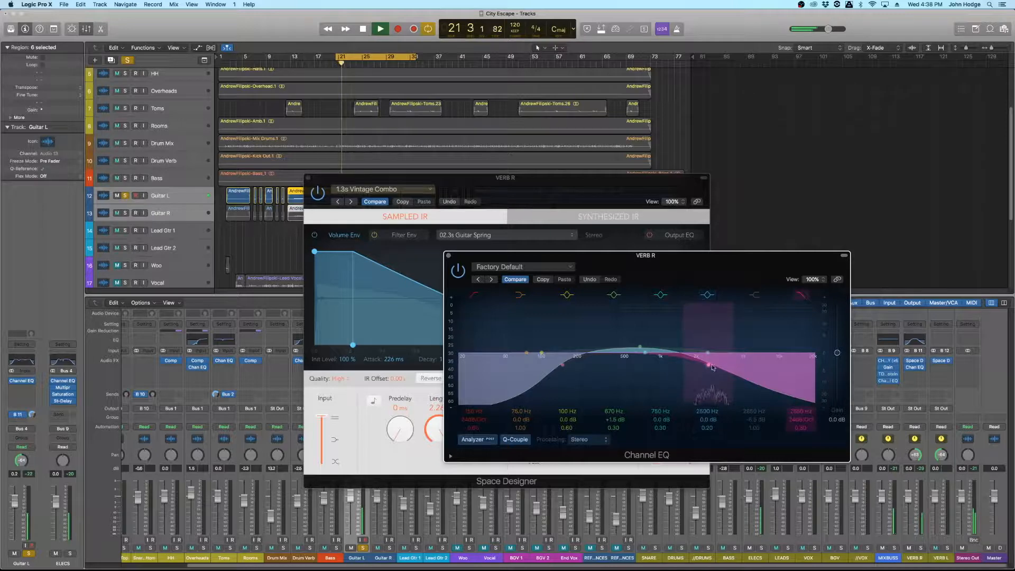
pyautogui.press('space')
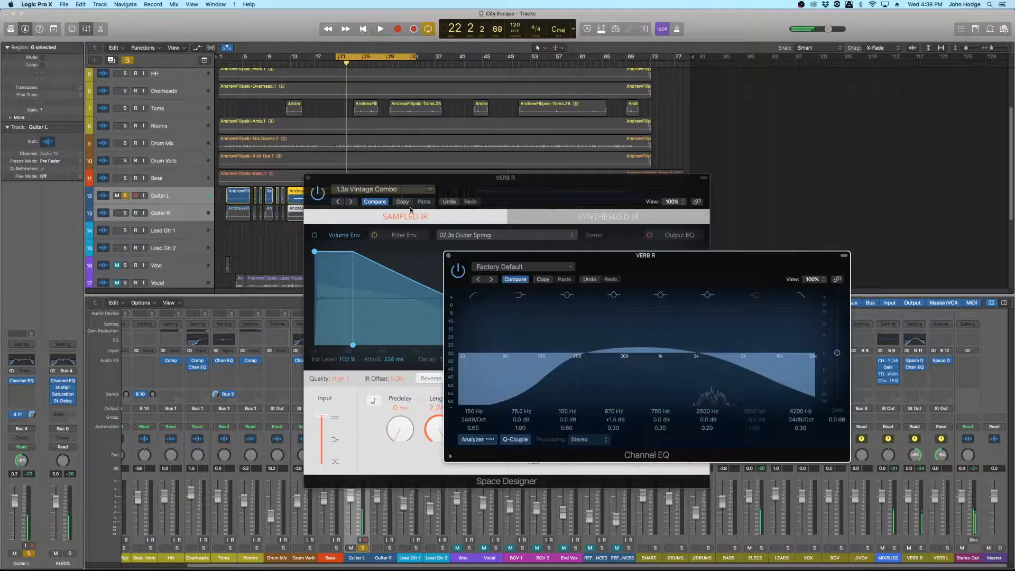
# Step: Close VERB R's Channel EQ and load the 1.7s Small Dark Spring preset from Small Spaces' Spring Reverbs in its Space Designer
pyautogui.click(449, 256)
pyautogui.click(400, 189)
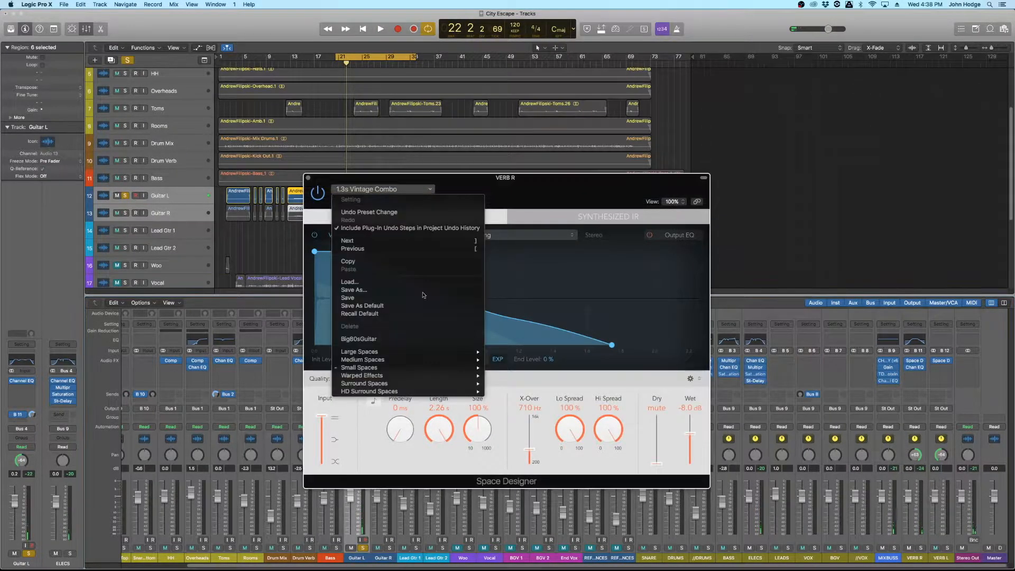
pyautogui.moveTo(455, 368)
pyautogui.moveTo(517, 401)
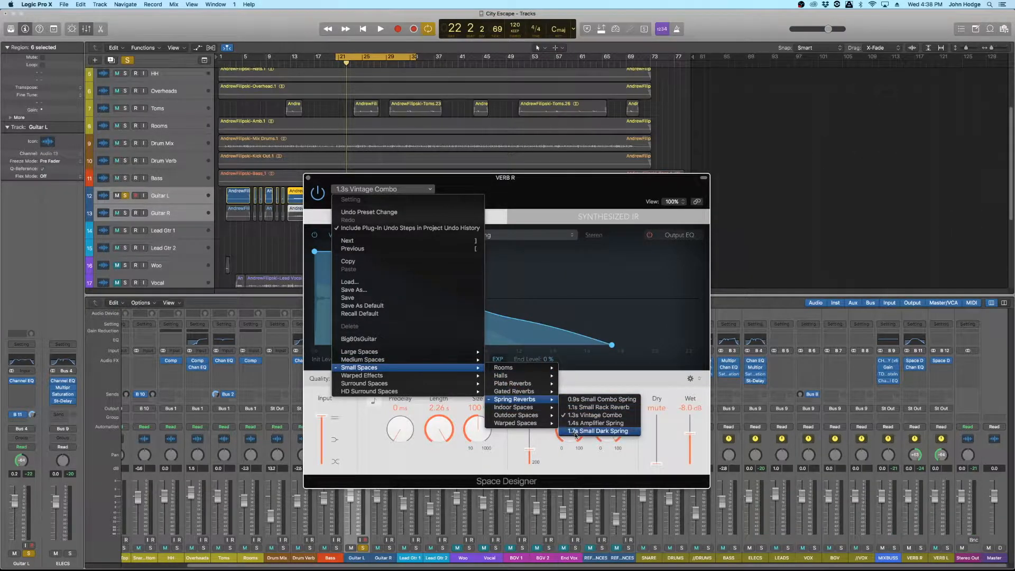
pyautogui.click(582, 447)
pyautogui.press('space')
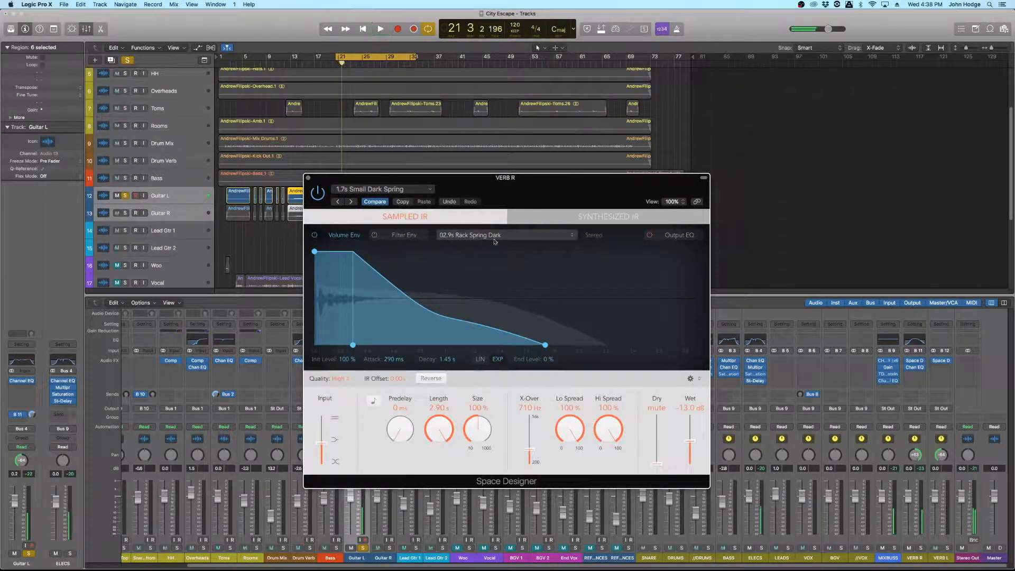
pyautogui.moveTo(476, 178); pyautogui.dragTo(602, 53)
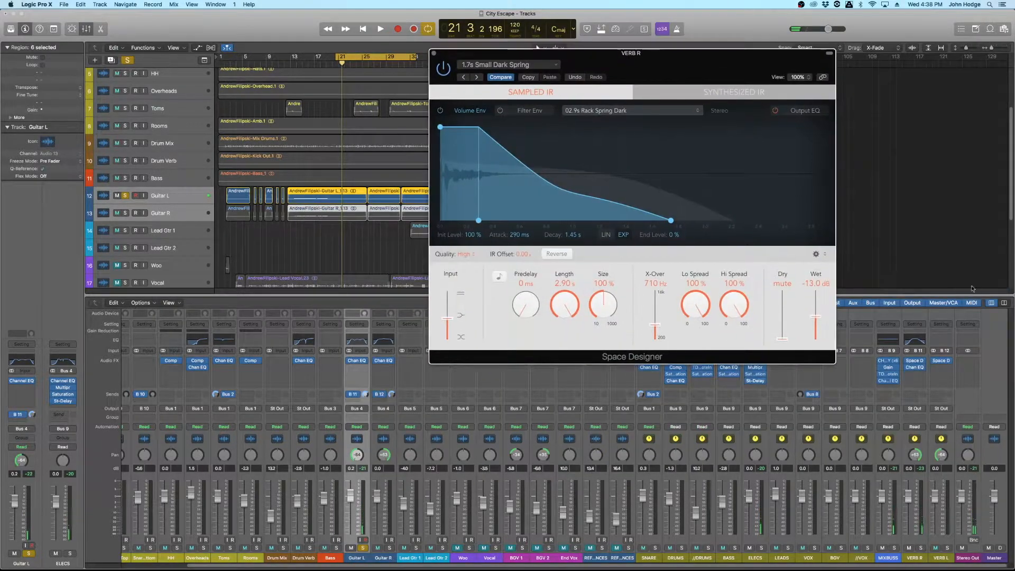
# Step: Disable VERB R's 670 Hz and 750 Hz EQ bands, and set the low cut to about 118 Hz and the high cut to about 4550 Hz
pyautogui.click(916, 338)
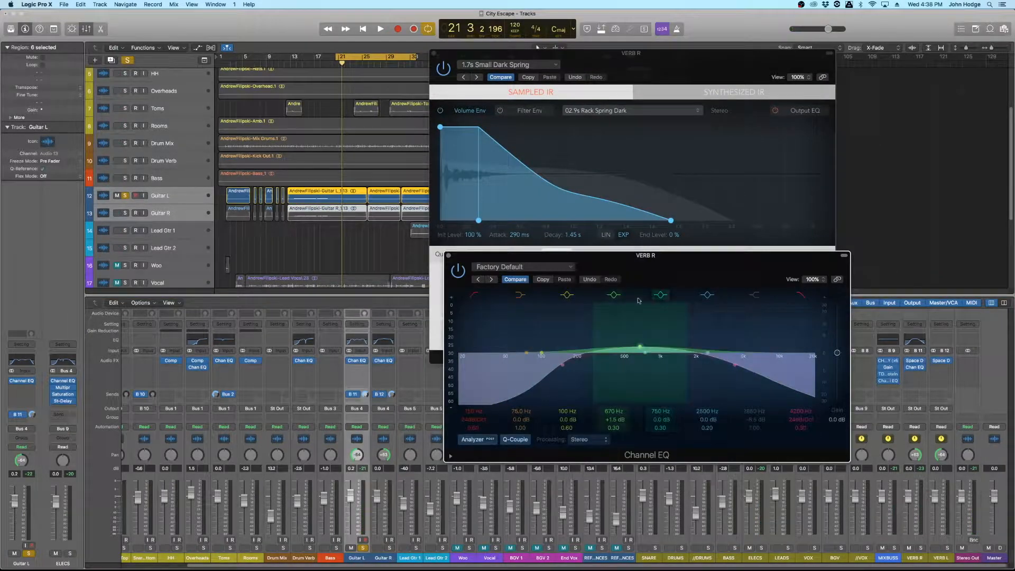
pyautogui.click(659, 295)
pyautogui.press('space')
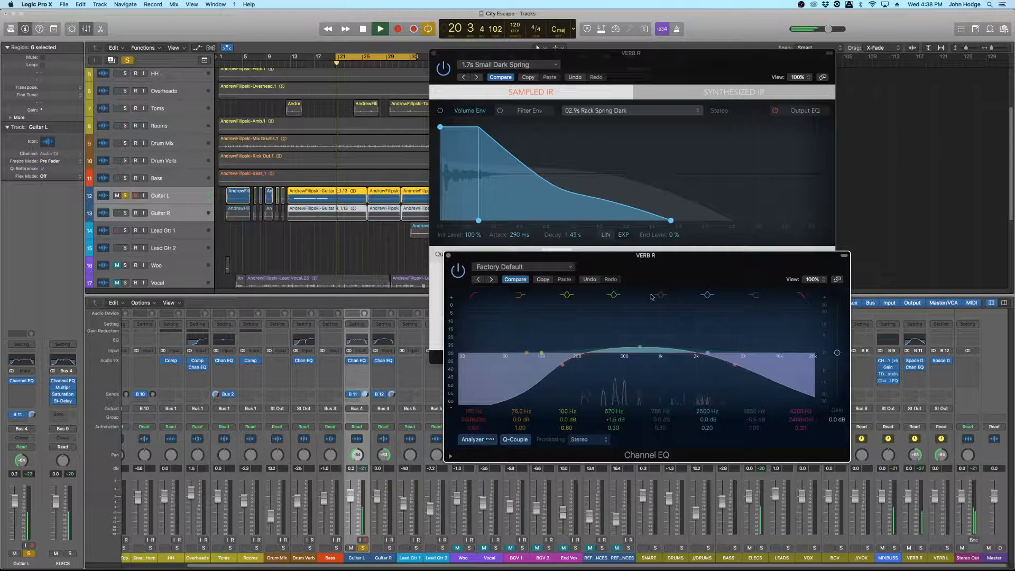
pyautogui.click(613, 294)
pyautogui.moveTo(735, 364)
pyautogui.mouseDown()
pyautogui.moveTo(788, 365)
pyautogui.moveTo(741, 353)
pyautogui.mouseUp()
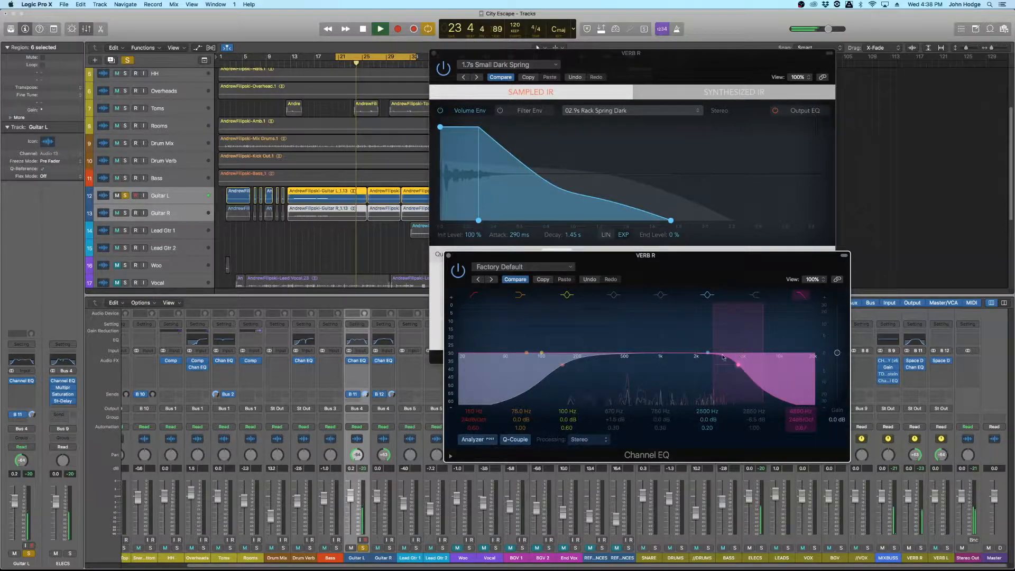
pyautogui.moveTo(563, 365); pyautogui.dragTo(550, 368)
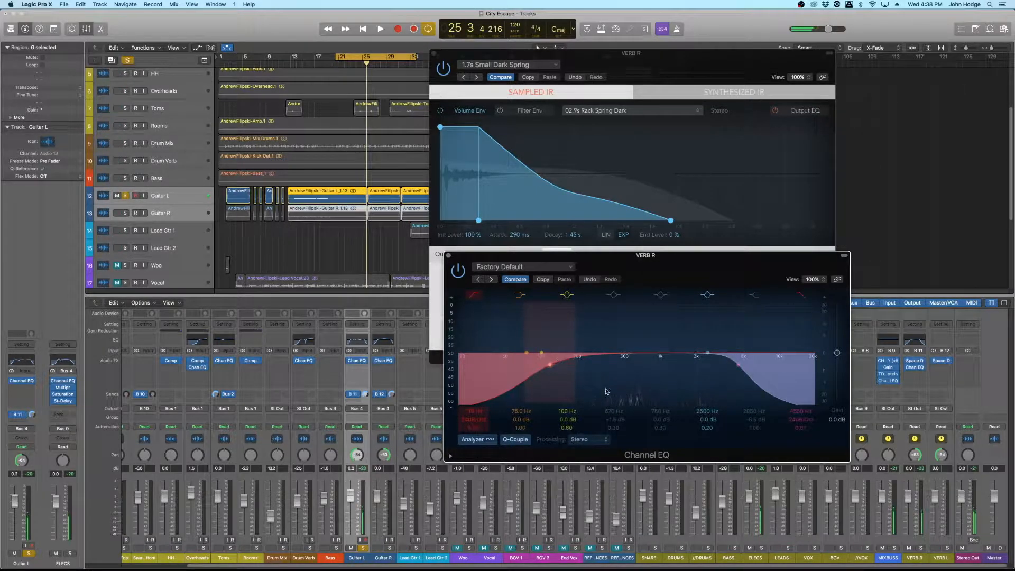
# Step: Lower Guitar L's Bus 11 send to about -9 dB and dip VERB R's EQ 1.5 dB at 580 Hz with a Q of 1.40
pyautogui.click(353, 394)
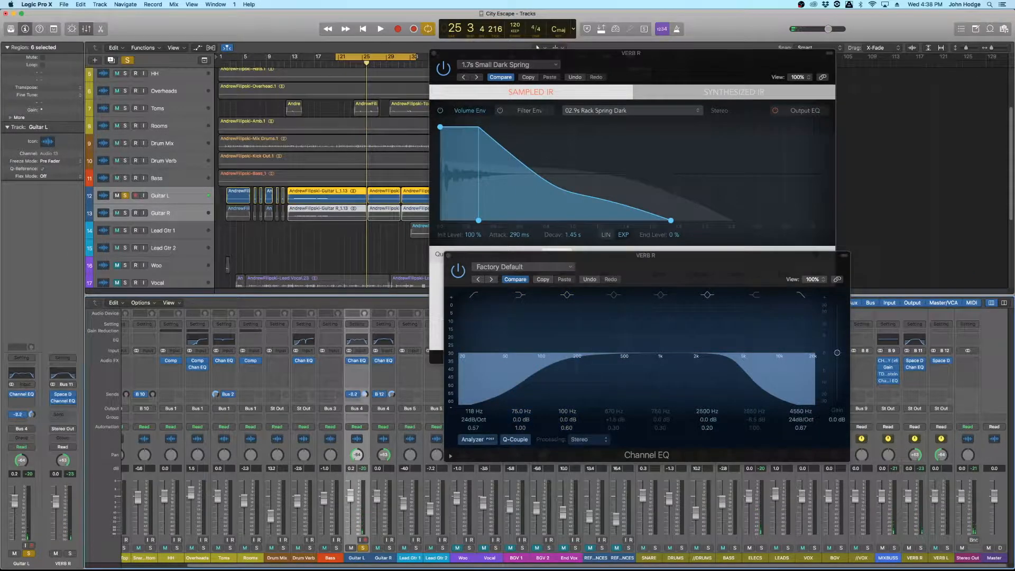
pyautogui.press('space')
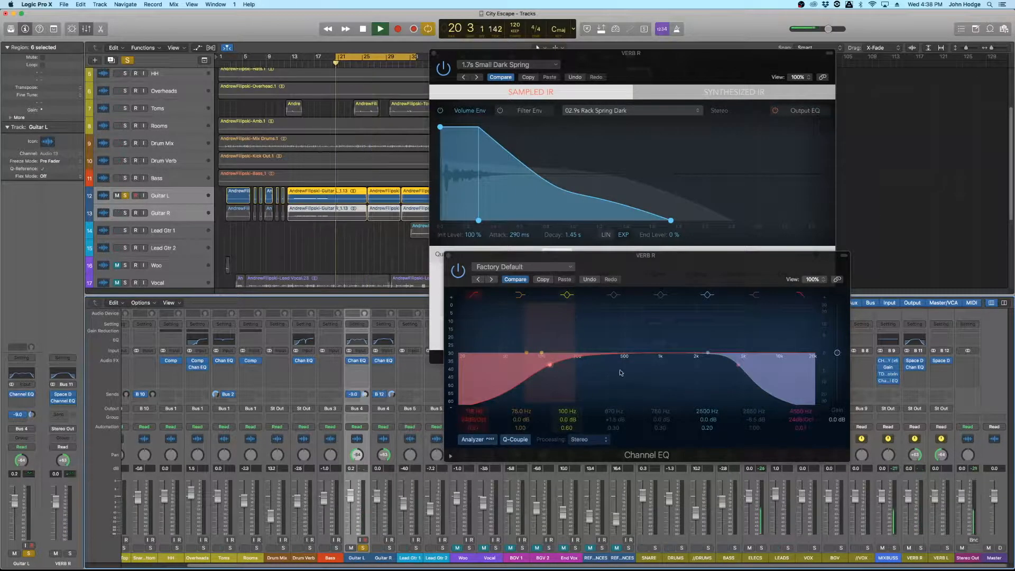
pyautogui.click(620, 257)
pyautogui.click(614, 295)
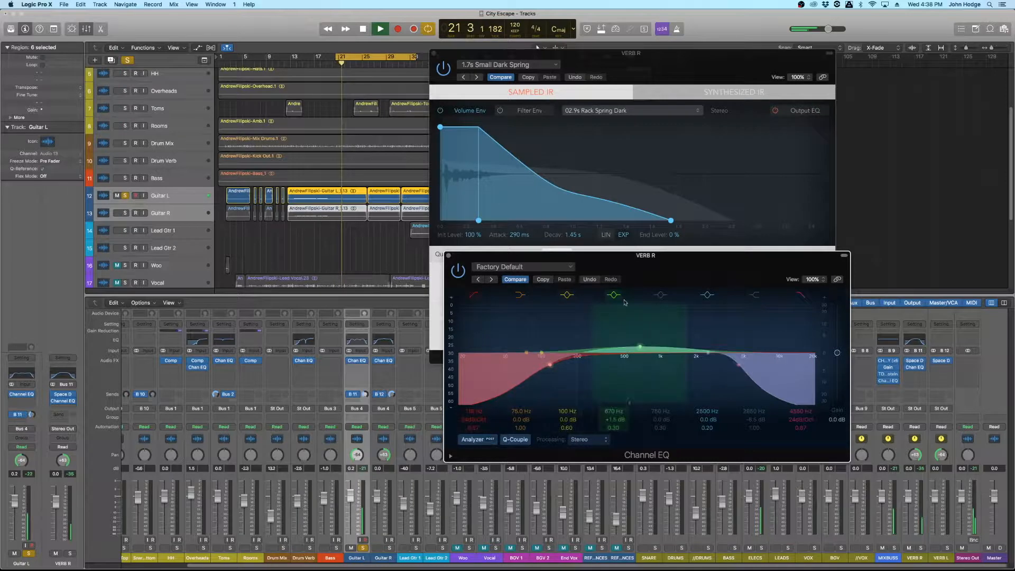
pyautogui.moveTo(615, 426); pyautogui.dragTo(620, 370)
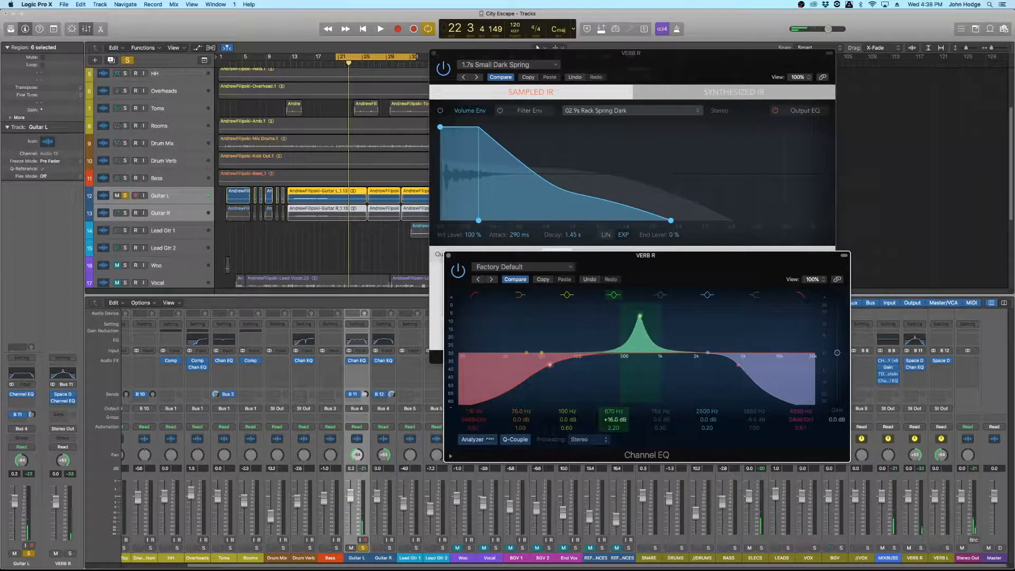
pyautogui.press('space')
pyautogui.moveTo(619, 411)
pyautogui.mouseDown()
pyautogui.moveTo(616, 455)
pyautogui.moveTo(615, 417)
pyautogui.mouseUp()
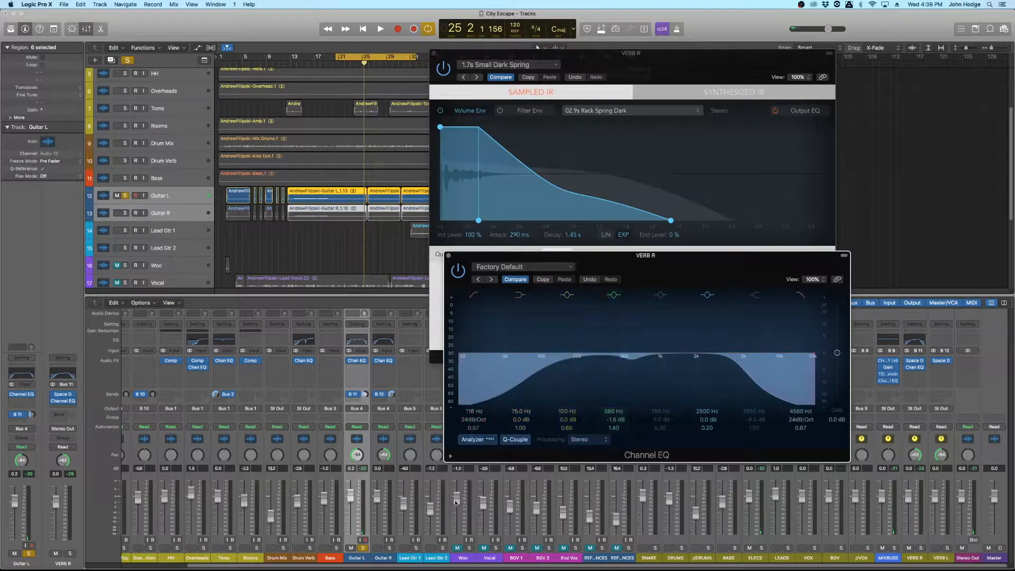
# Step: Unsolo Guitar L, close both VERB R plug-in windows and play the full mix
pyautogui.click(363, 548)
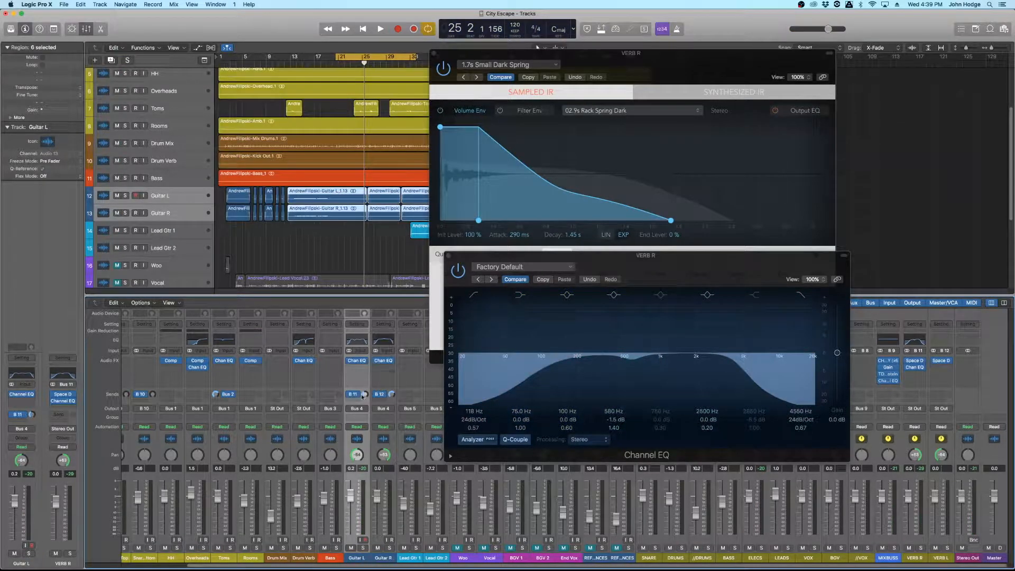
pyautogui.click(449, 255)
pyautogui.click(434, 53)
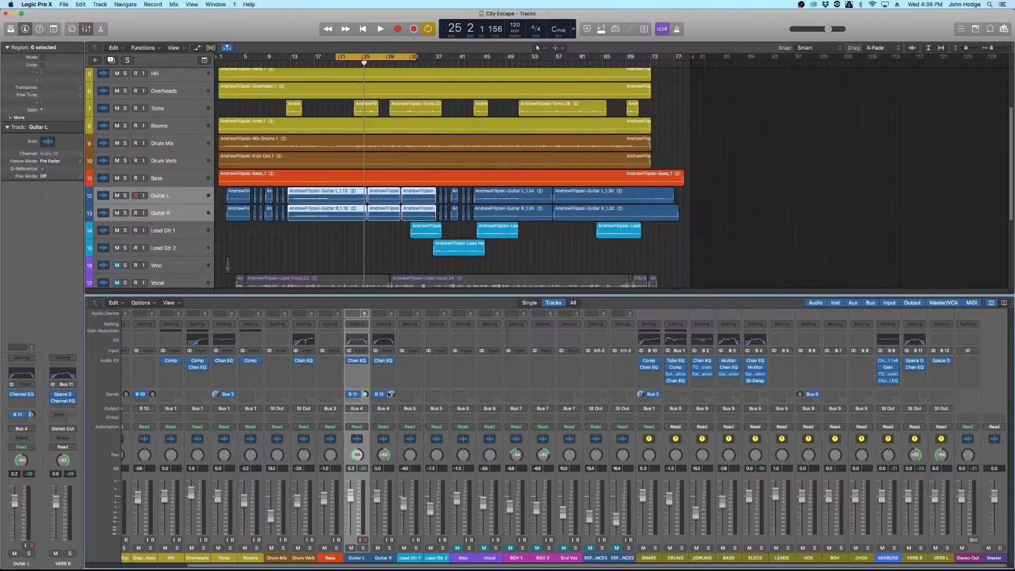
pyautogui.press('space')
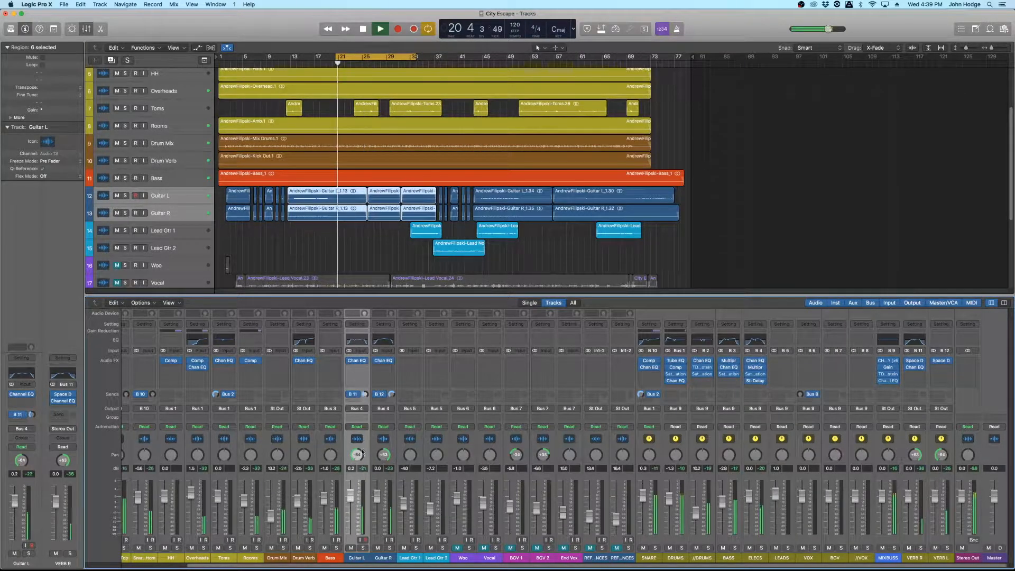
# Step: Sweep Guitar L's Bus 11 send in the full mix, set it to about -12.6 dB, and turn Guitar R's Bus 12 send fully down
pyautogui.moveTo(364, 394); pyautogui.dragTo(364, 360)
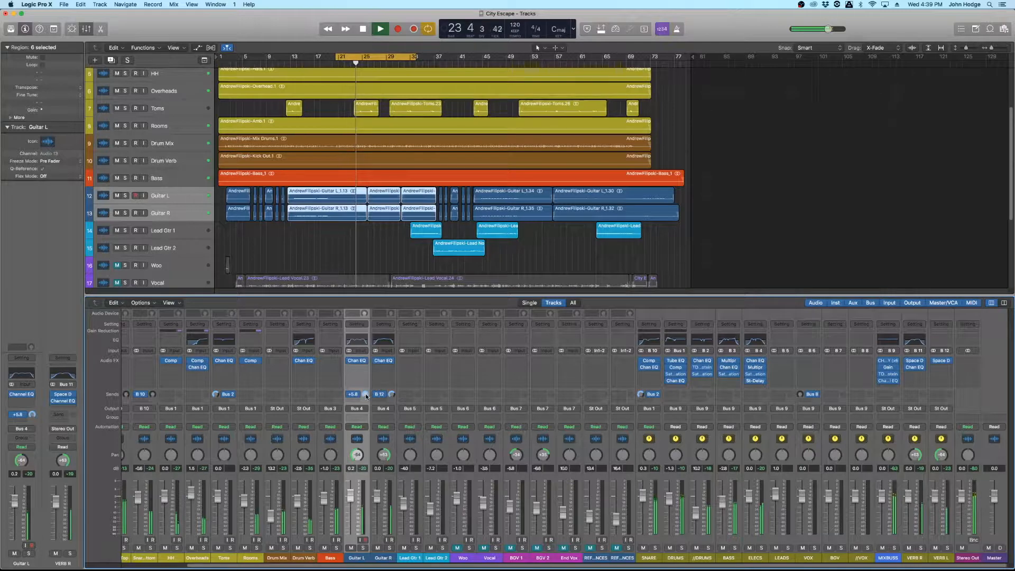
pyautogui.moveTo(365, 396); pyautogui.dragTo(365, 404)
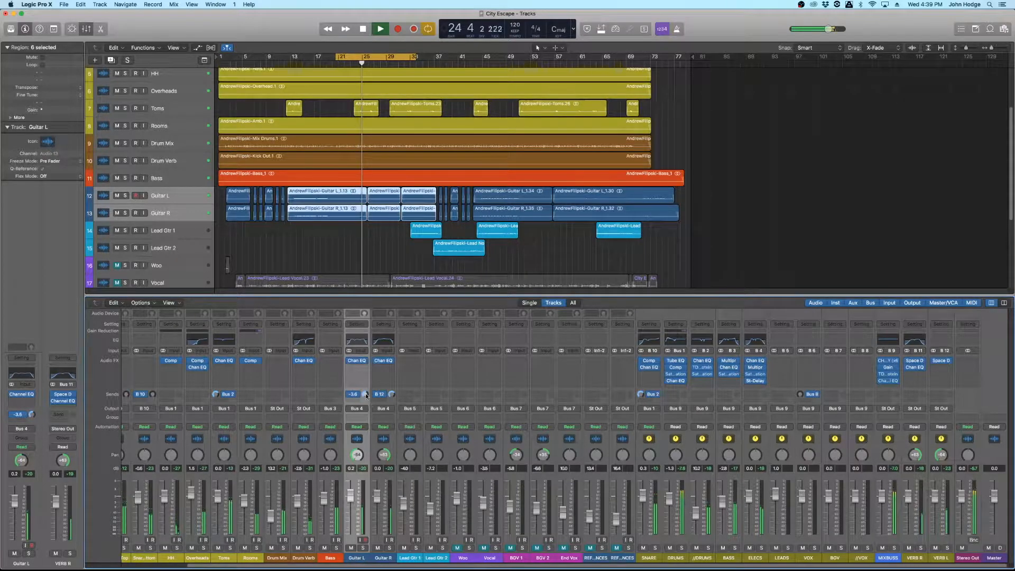
pyautogui.moveTo(365, 394); pyautogui.dragTo(367, 399)
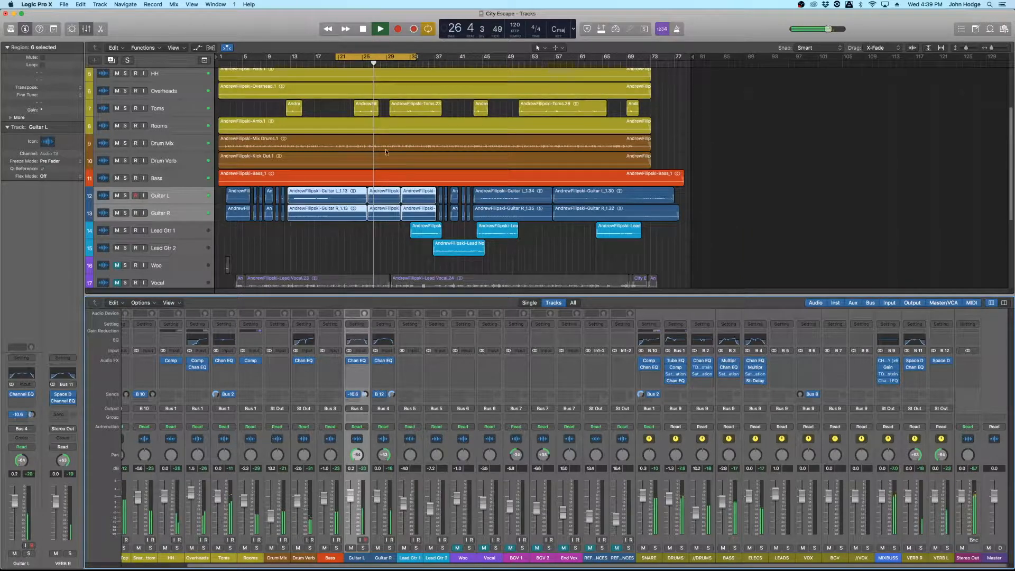
pyautogui.click(398, 62)
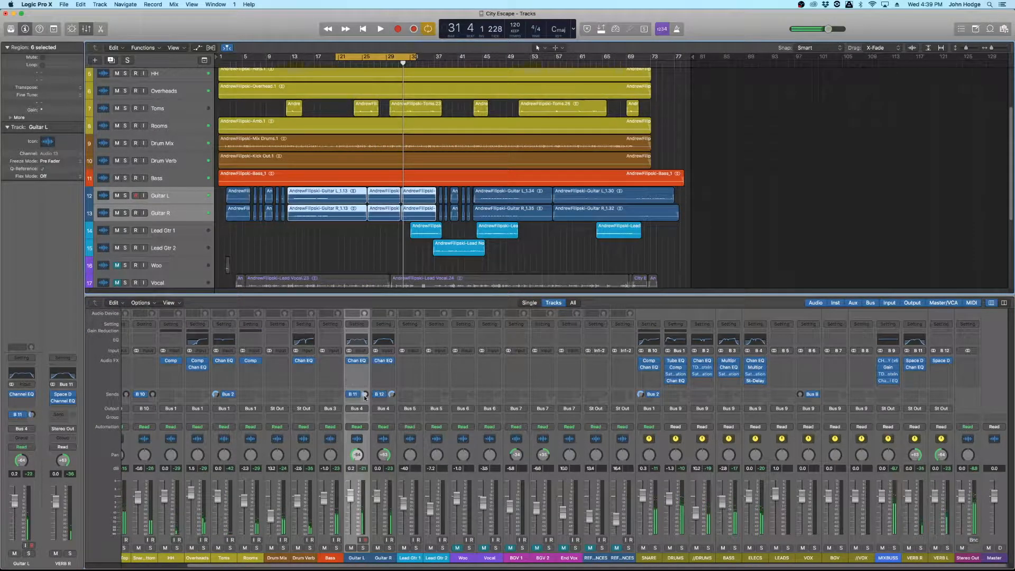
pyautogui.moveTo(365, 396); pyautogui.dragTo(393, 398)
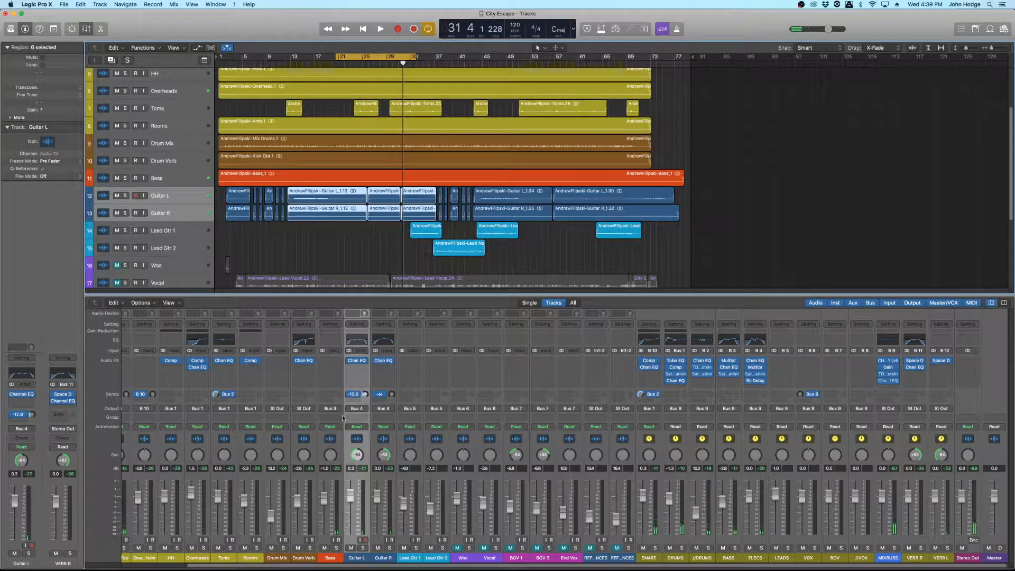
# Step: Move the cycle range to start around bar 37 and set Guitar L's Bus 11 send to about -10.4 dB during playback
pyautogui.moveTo(391, 57); pyautogui.dragTo(461, 59)
pyautogui.press('space')
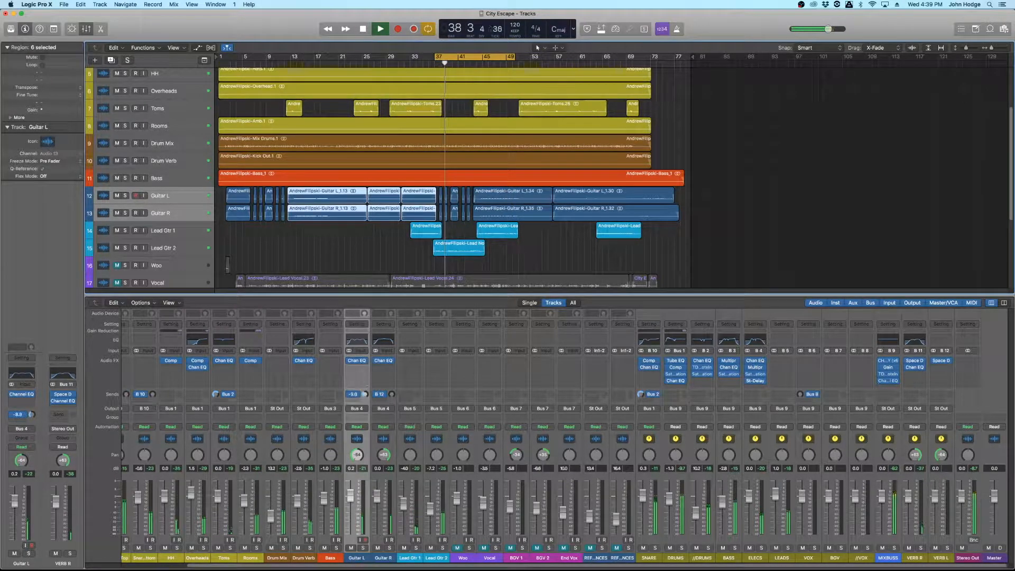
pyautogui.moveTo(365, 397); pyautogui.dragTo(364, 396)
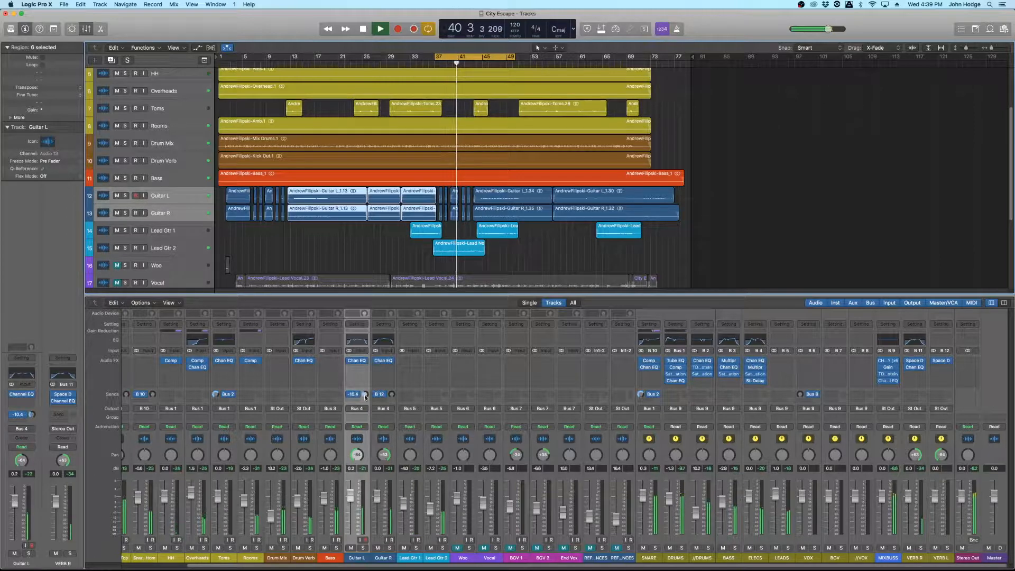
# Step: Set VERB R's Space Designer length to 1.07 s and predelay to 34 ms, and audition it in the full mix
pyautogui.press('space')
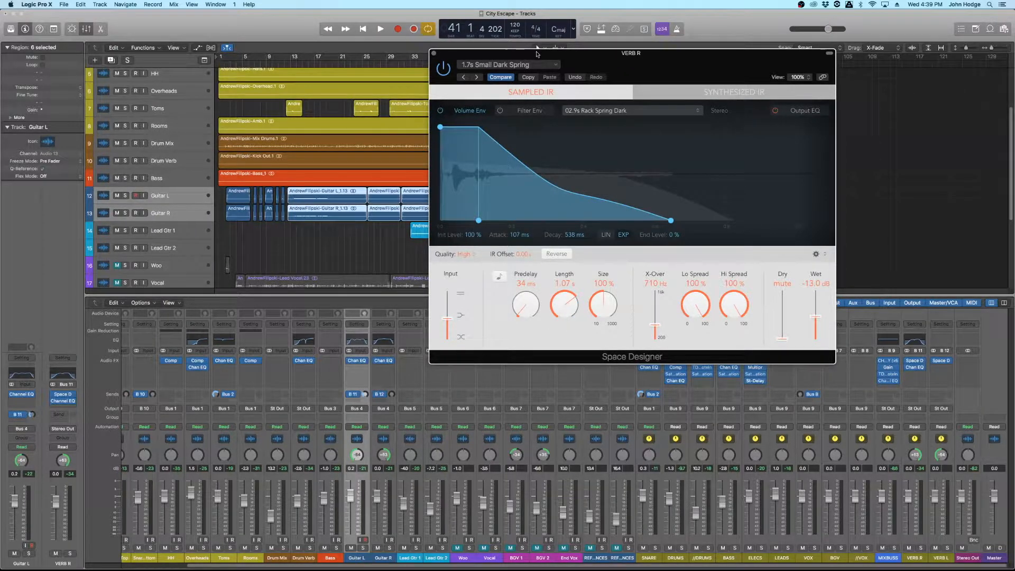
pyautogui.moveTo(537, 53); pyautogui.dragTo(630, 227)
pyautogui.press('space')
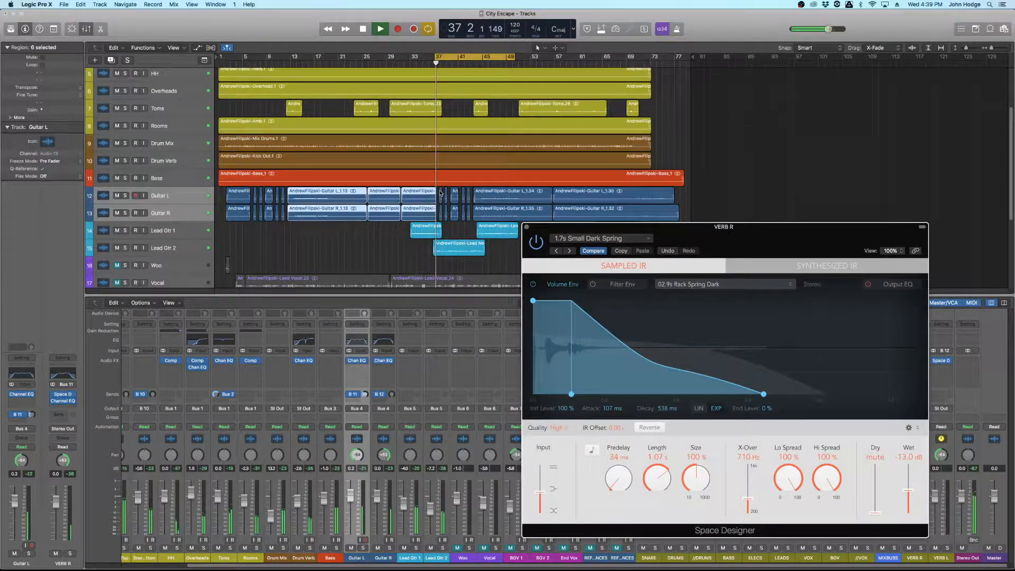
pyautogui.press('space')
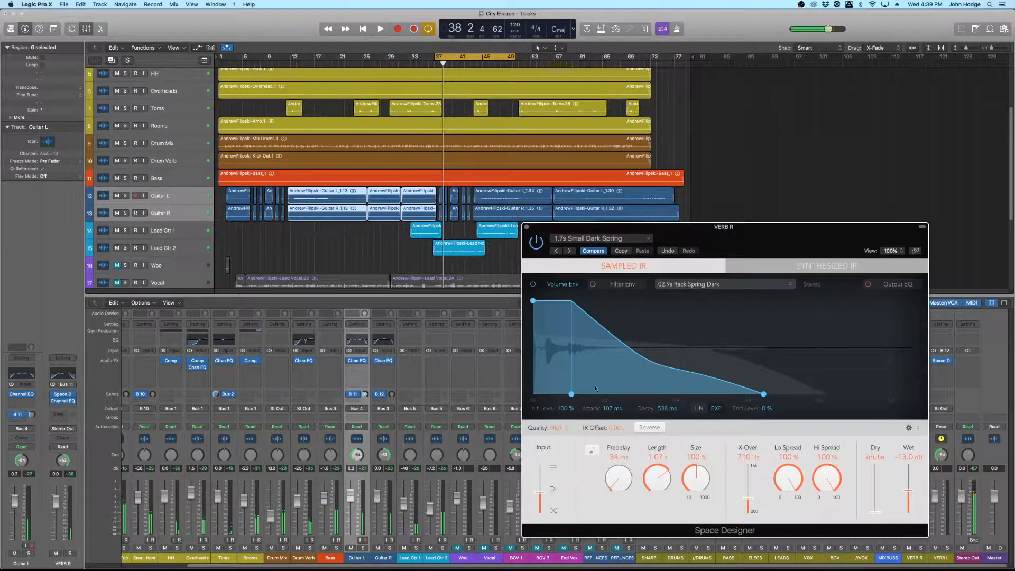
# Step: Audition Guitar L soloed with its VERB R reverb and close the Space Designer window
pyautogui.click(363, 549)
pyautogui.press('space')
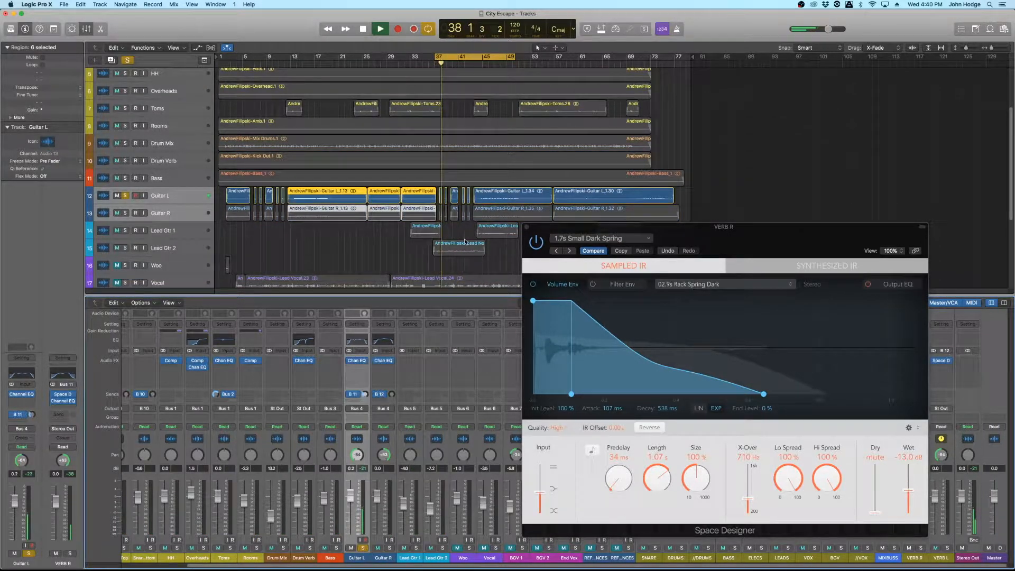
pyautogui.click(527, 227)
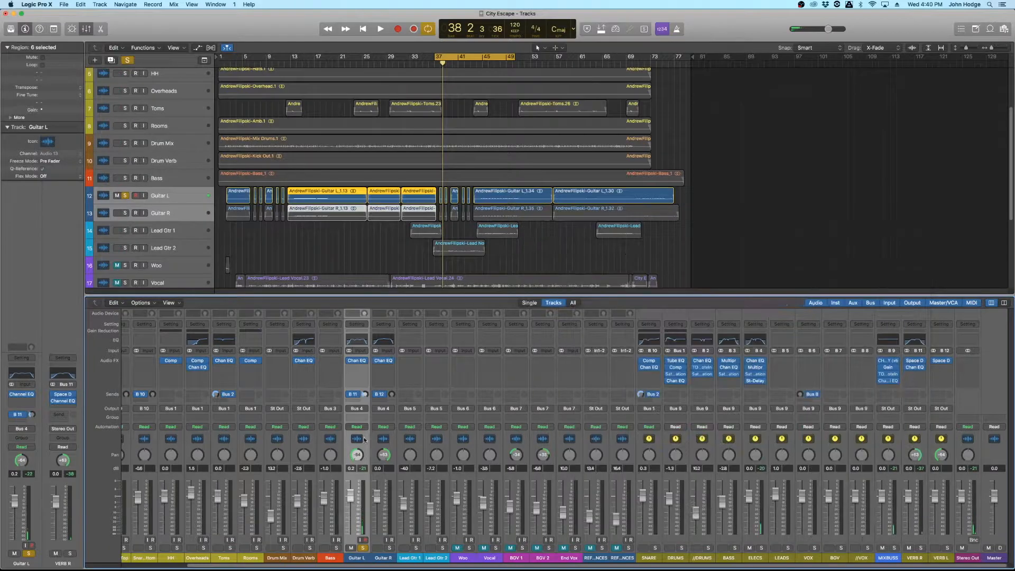
# Step: Switch the solo from Guitar L to Guitar R and play it with the cycle range moved back to start around bar 25
pyautogui.click(363, 548)
pyautogui.click(389, 548)
pyautogui.press('space')
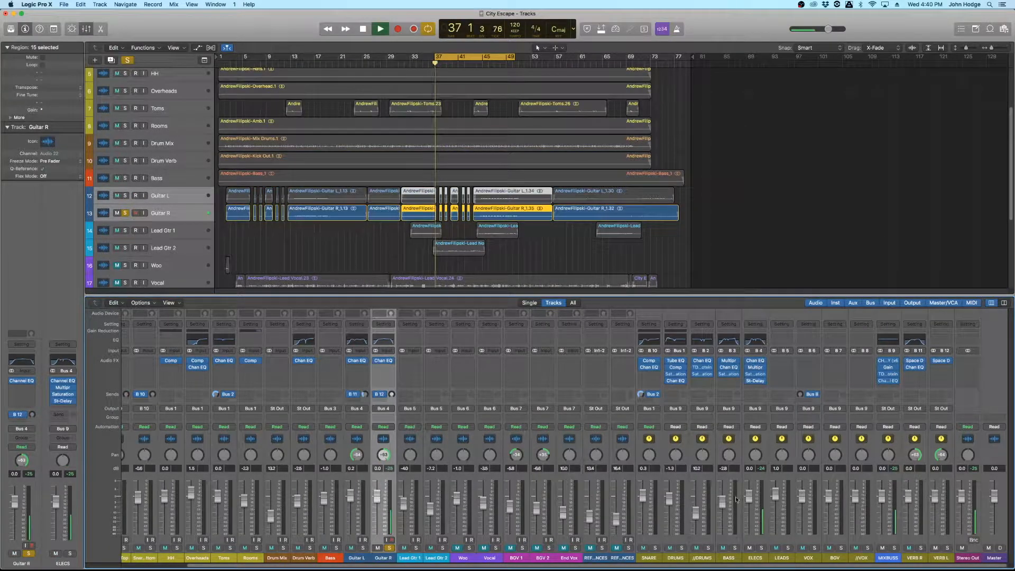
pyautogui.moveTo(457, 58); pyautogui.dragTo(382, 58)
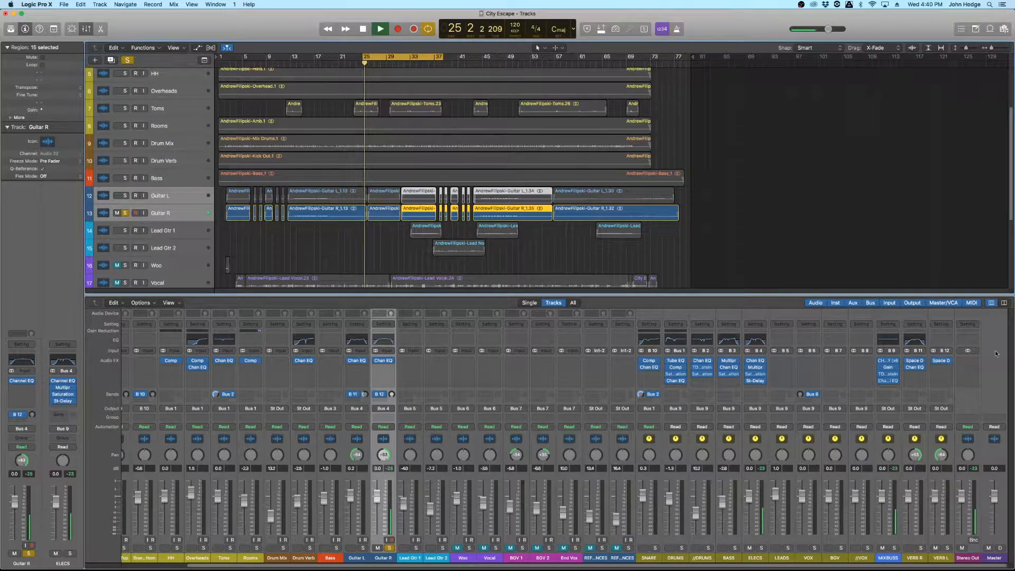
# Step: Open VERB L's Space Designer and raise Guitar R's Bus 12 send while the soloed guitar plays
pyautogui.click(942, 360)
pyautogui.moveTo(535, 213); pyautogui.dragTo(879, 69)
pyautogui.moveTo(392, 395); pyautogui.dragTo(395, 348)
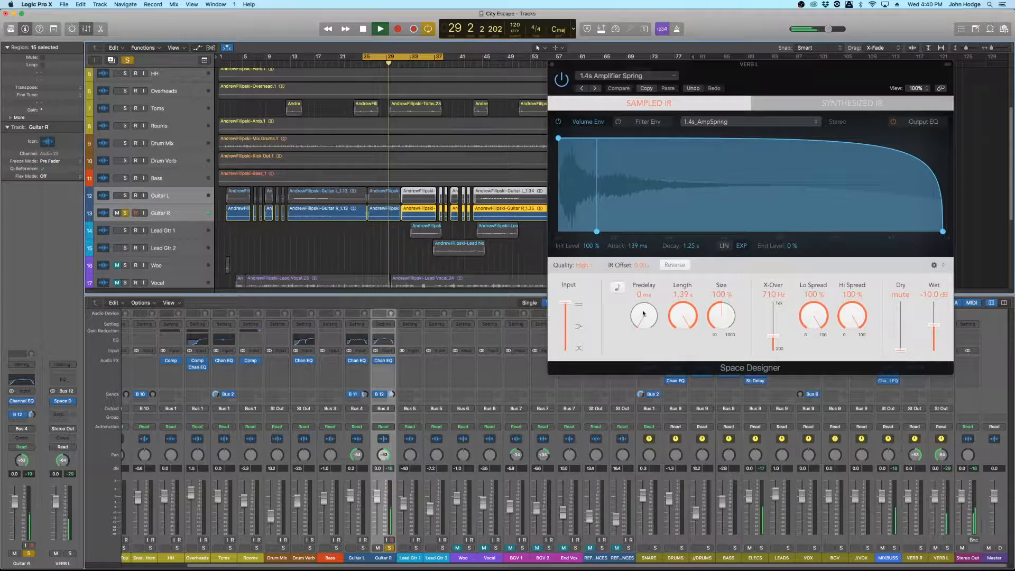
# Step: Set VERB L's Space Designer predelay to 55 ms and length to 1.14 s, and audition it with soloed Guitar R
pyautogui.moveTo(644, 317); pyautogui.dragTo(643, 325)
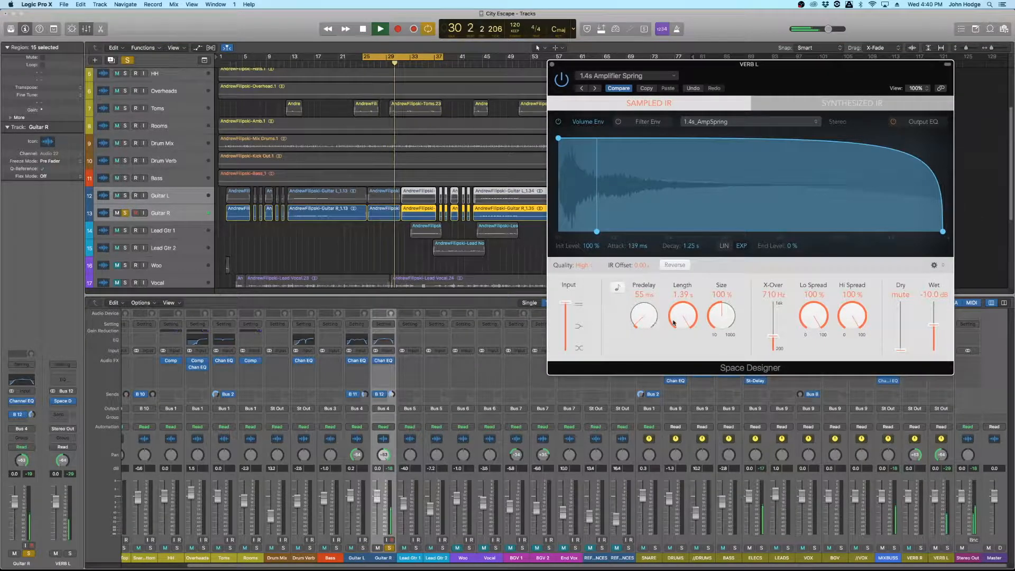
pyautogui.press('space')
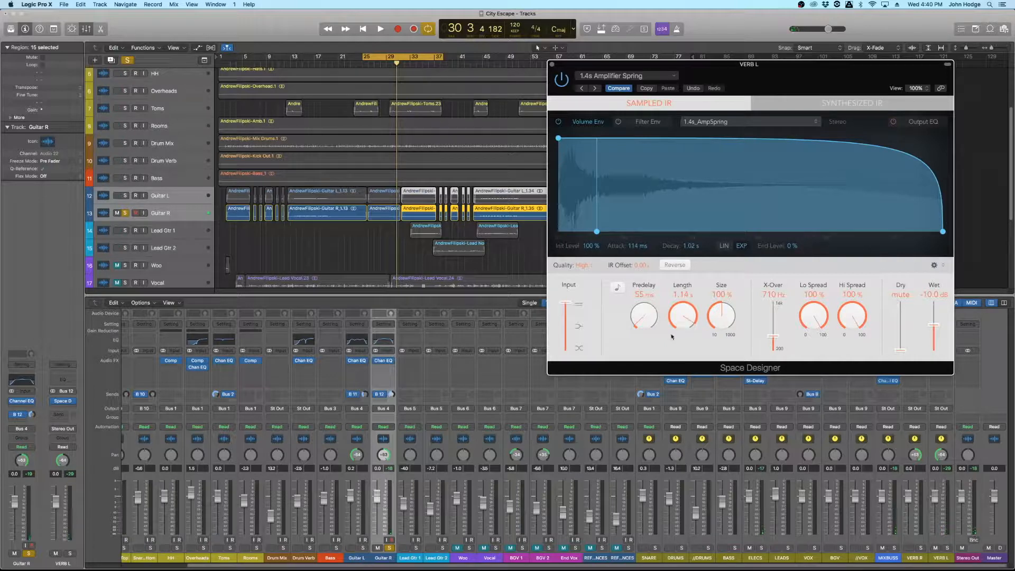
pyautogui.press('space')
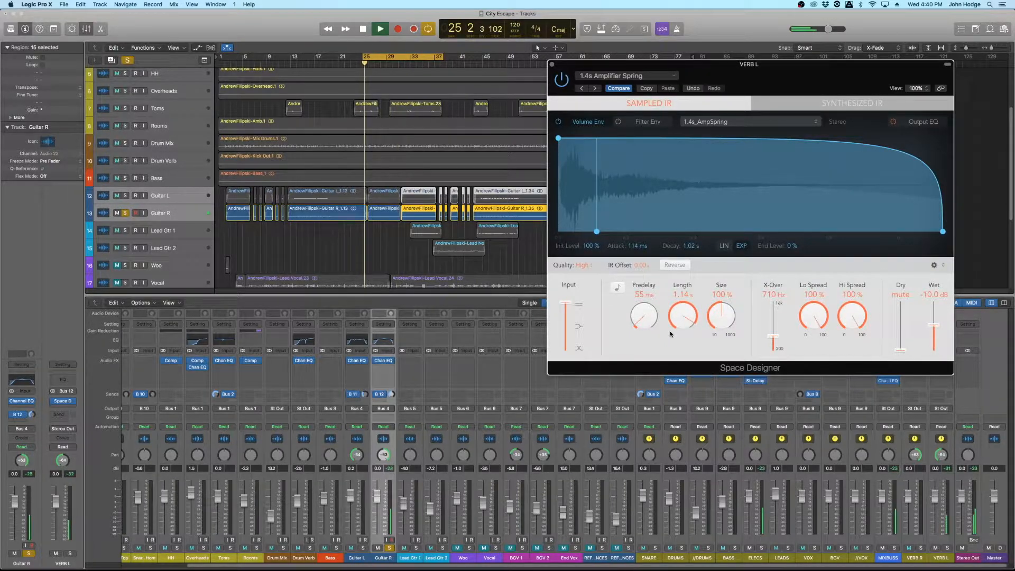
pyautogui.press('space')
# Step: Add a Channel EQ after VERB L's reverb with a low cut and a high cut, and close both plug-in windows
pyautogui.moveTo(730, 64); pyautogui.dragTo(666, 125)
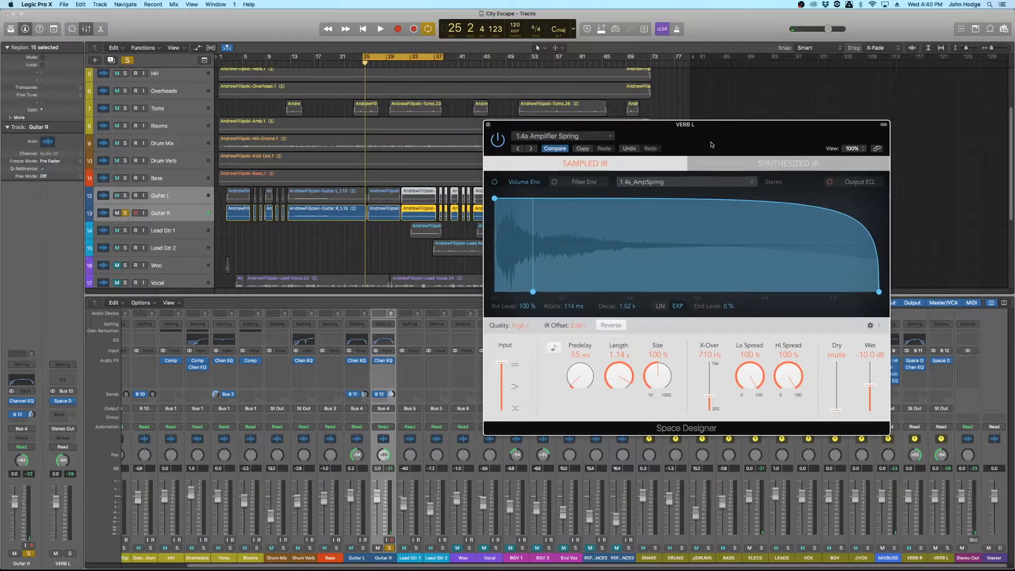
pyautogui.click(937, 344)
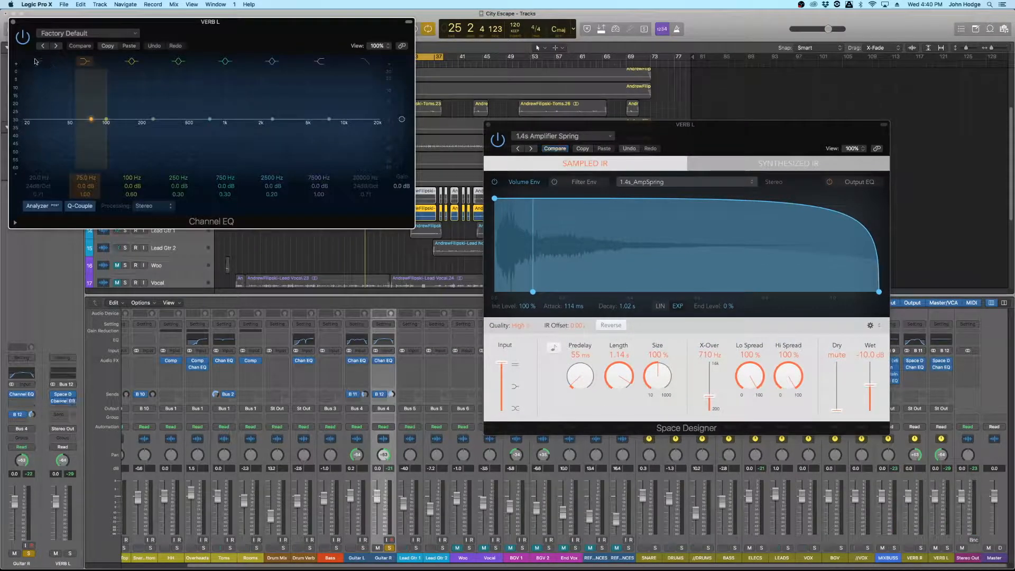
pyautogui.moveTo(37, 177); pyautogui.dragTo(37, 135)
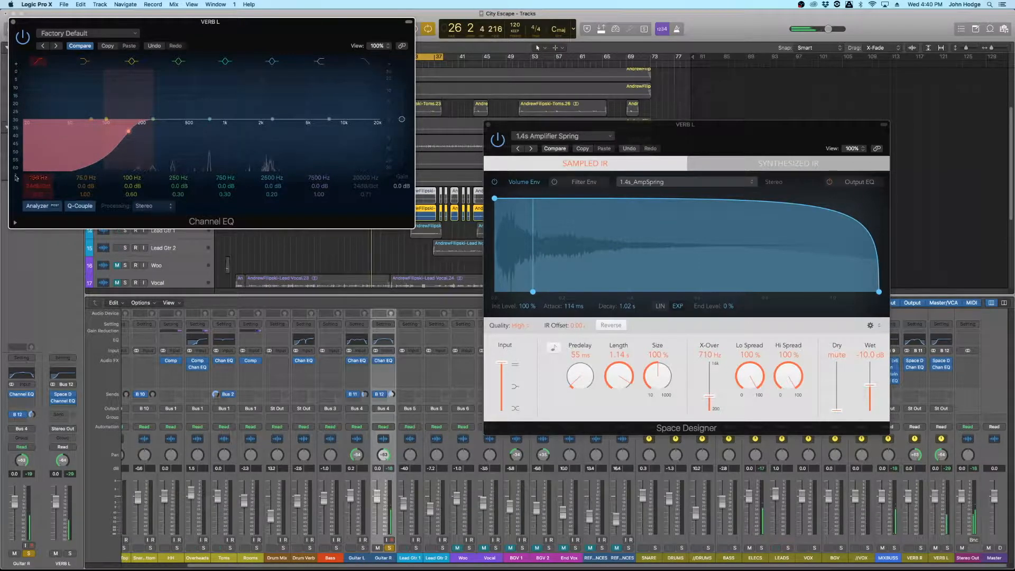
pyautogui.click(365, 62)
pyautogui.moveTo(366, 178); pyautogui.dragTo(365, 198)
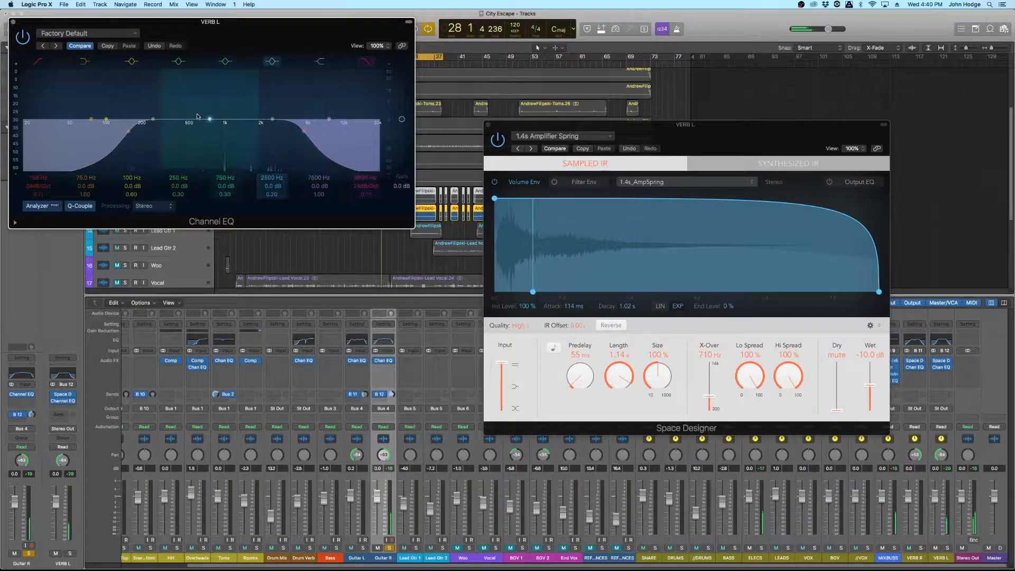
pyautogui.click(14, 23)
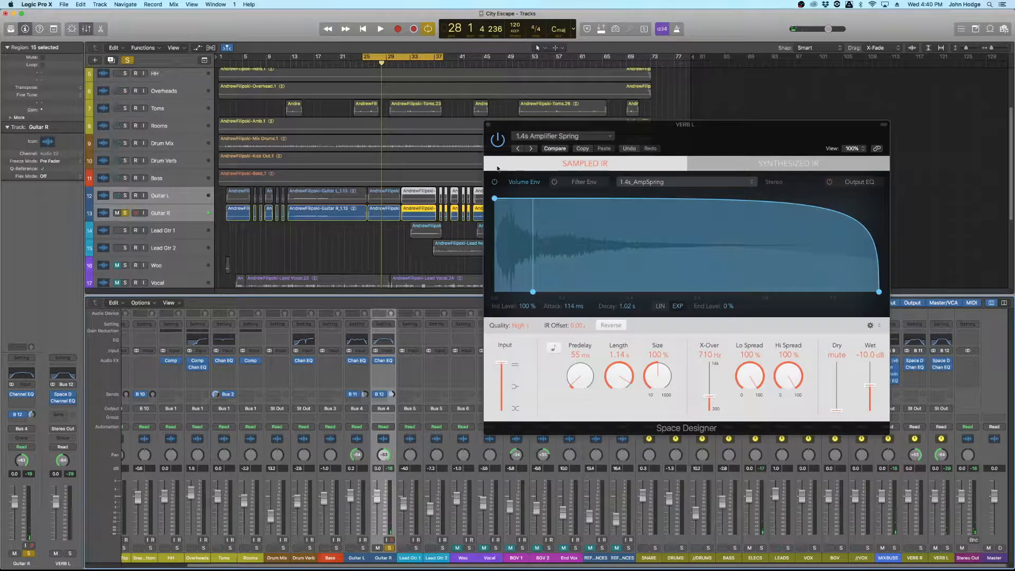
pyautogui.click(488, 125)
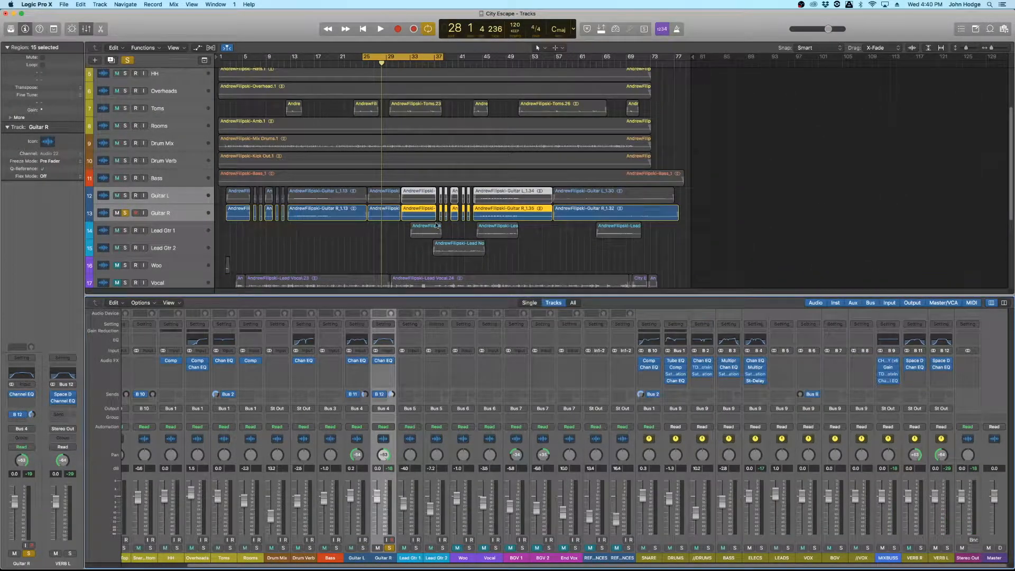
# Step: Unsolo Guitar R, balance its Bus 12 reverb send in the full mix, and turn off cycle mode
pyautogui.click(389, 548)
pyautogui.press('space')
pyautogui.moveTo(393, 396); pyautogui.dragTo(393, 392)
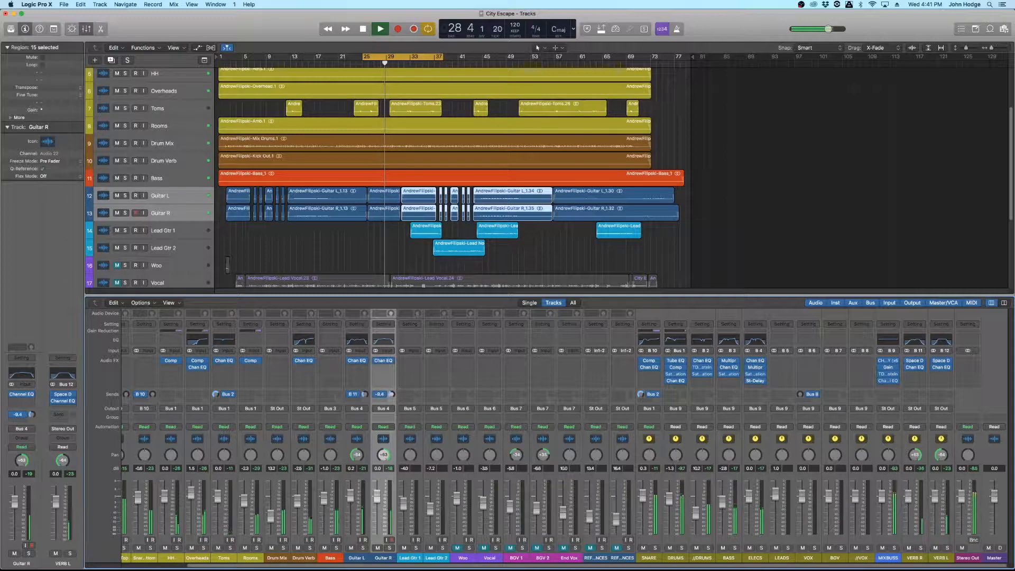
pyautogui.press('space')
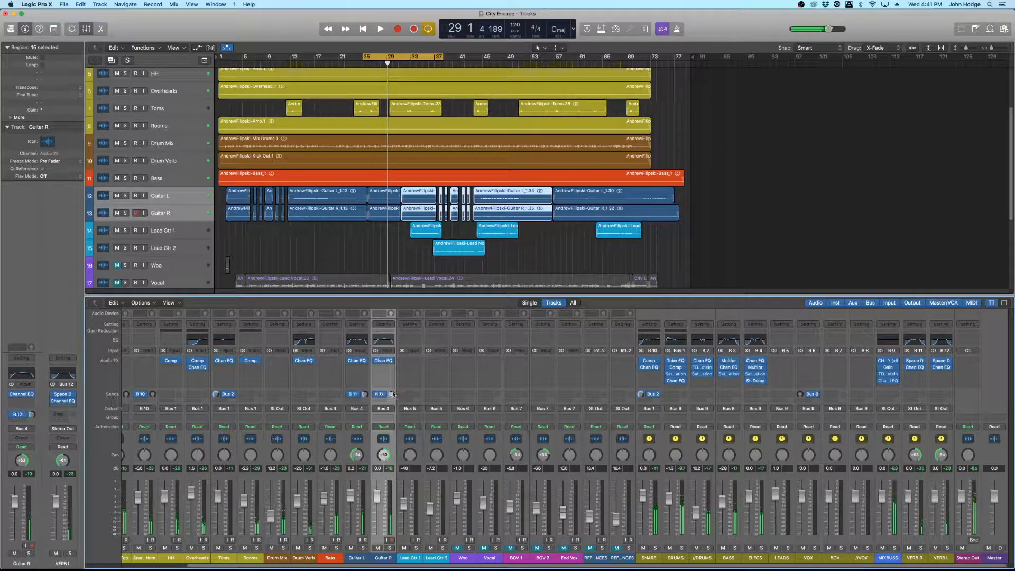
pyautogui.press('c')
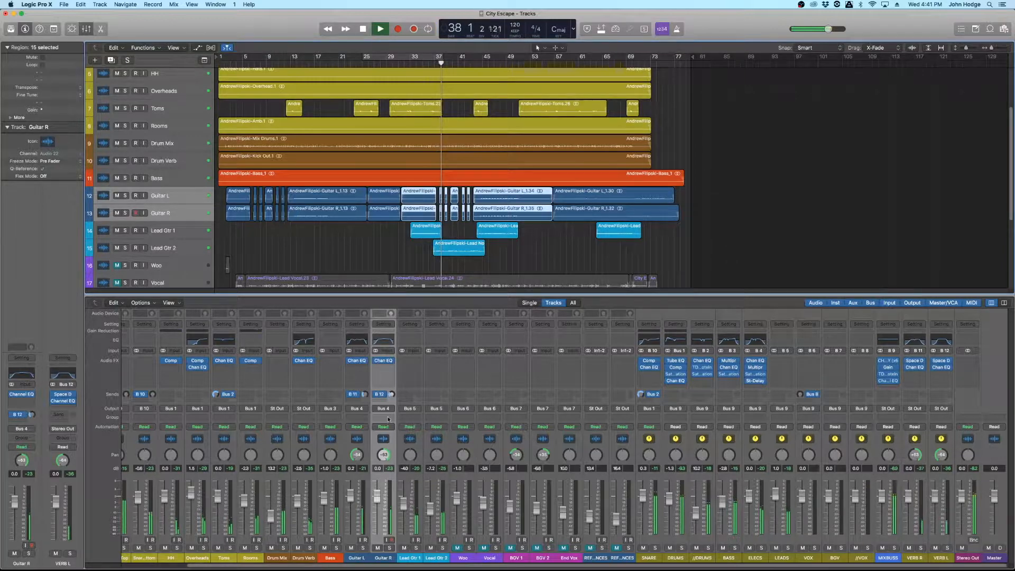
pyautogui.moveTo(392, 395); pyautogui.dragTo(366, 396)
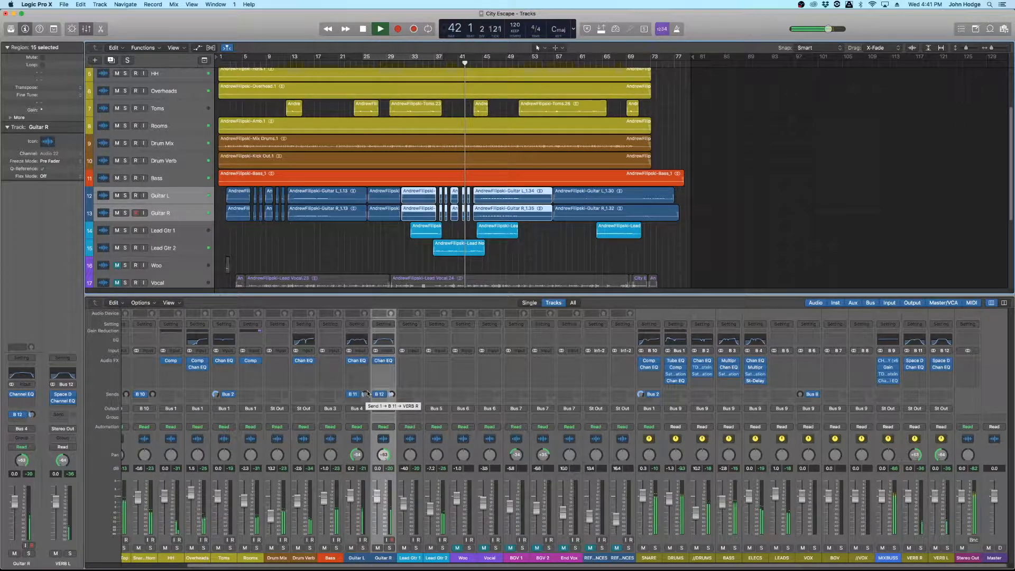
pyautogui.press('space')
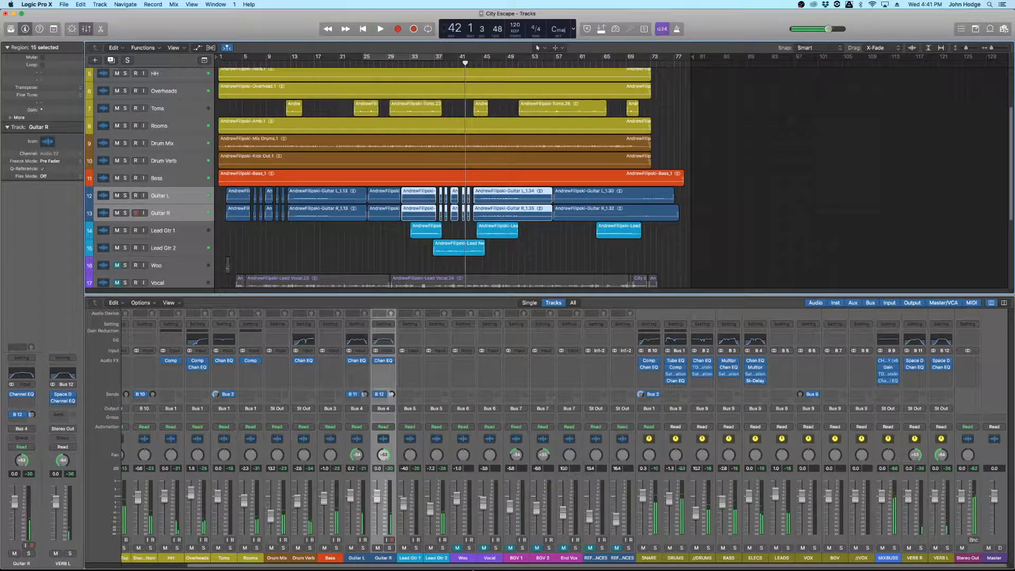
# Step: Solo the ELECS bus and compare the guitars with the reverb send bypassed and active, leaving it active and unsoloing the bus
pyautogui.click(762, 548)
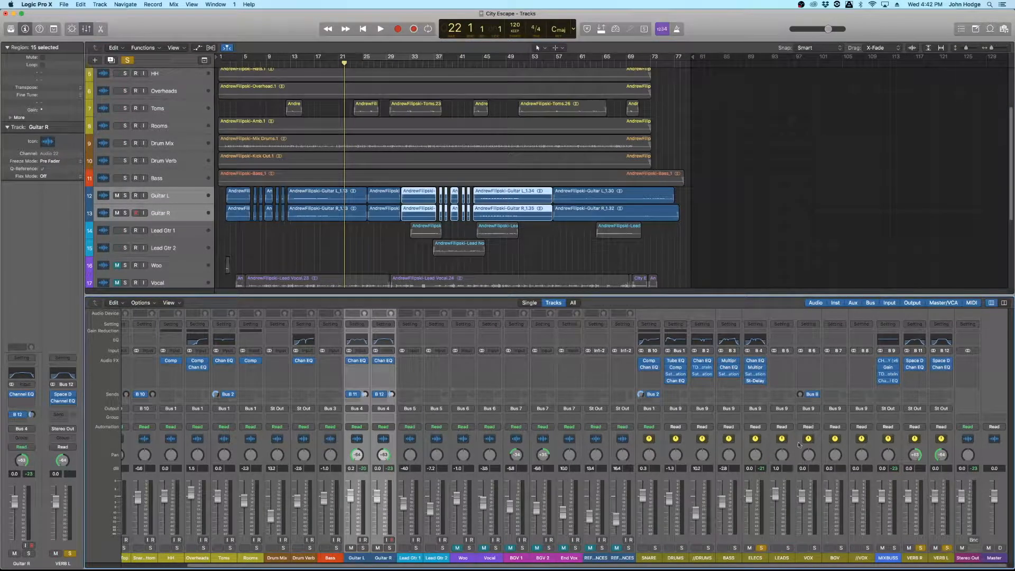
pyautogui.press('space')
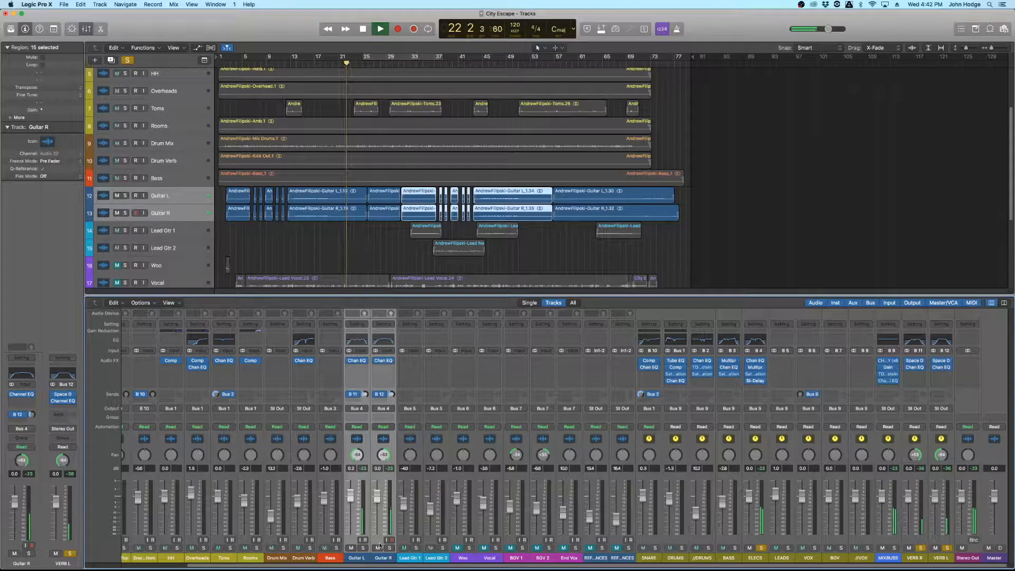
pyautogui.click(349, 396)
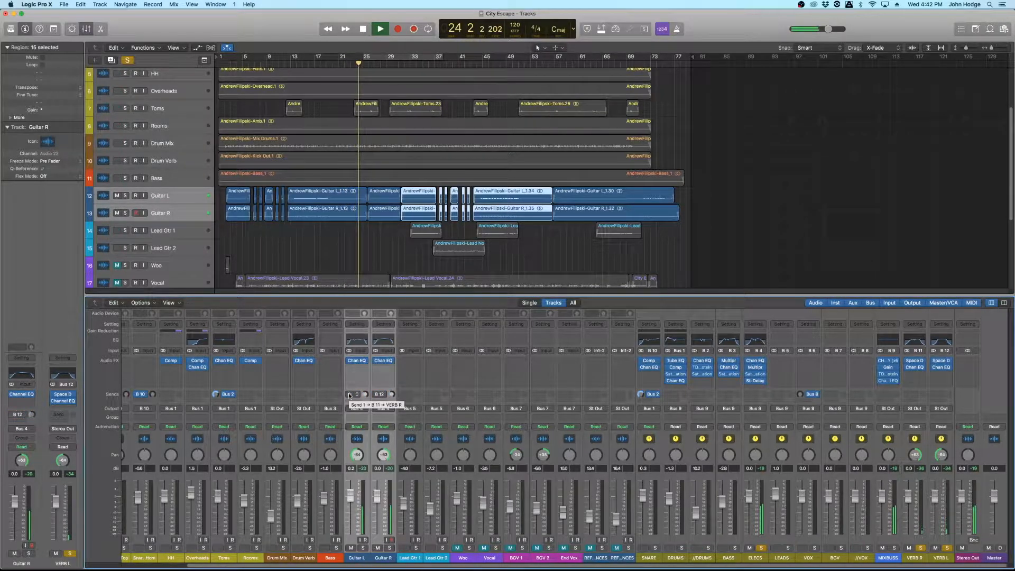
pyautogui.click(349, 396)
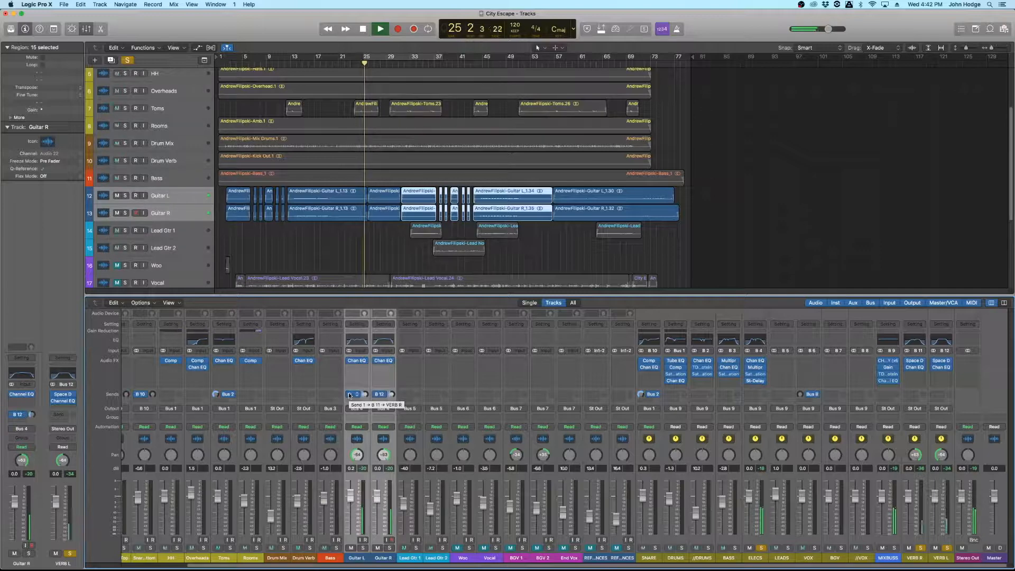
pyautogui.click(349, 396)
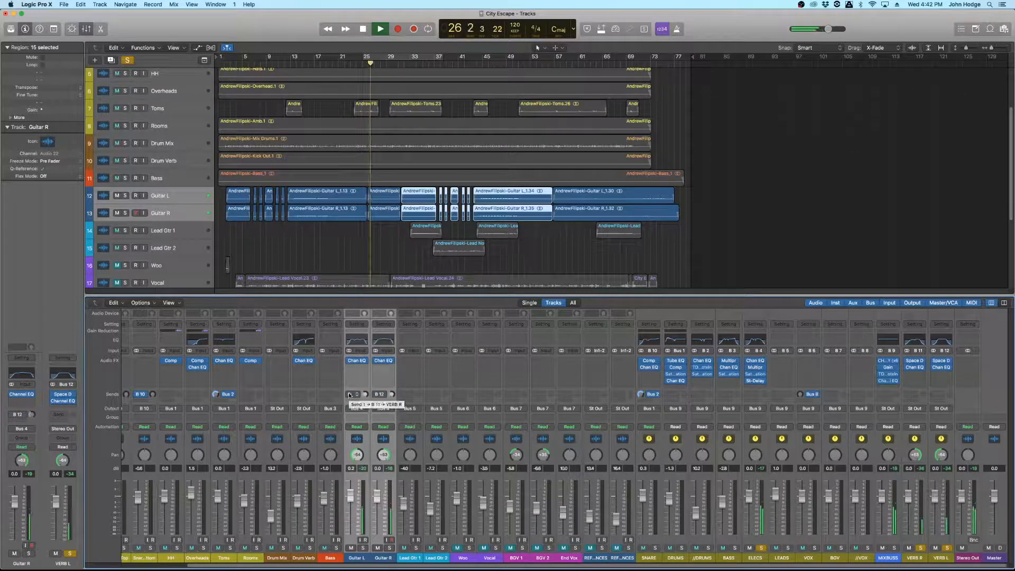
pyautogui.press('space')
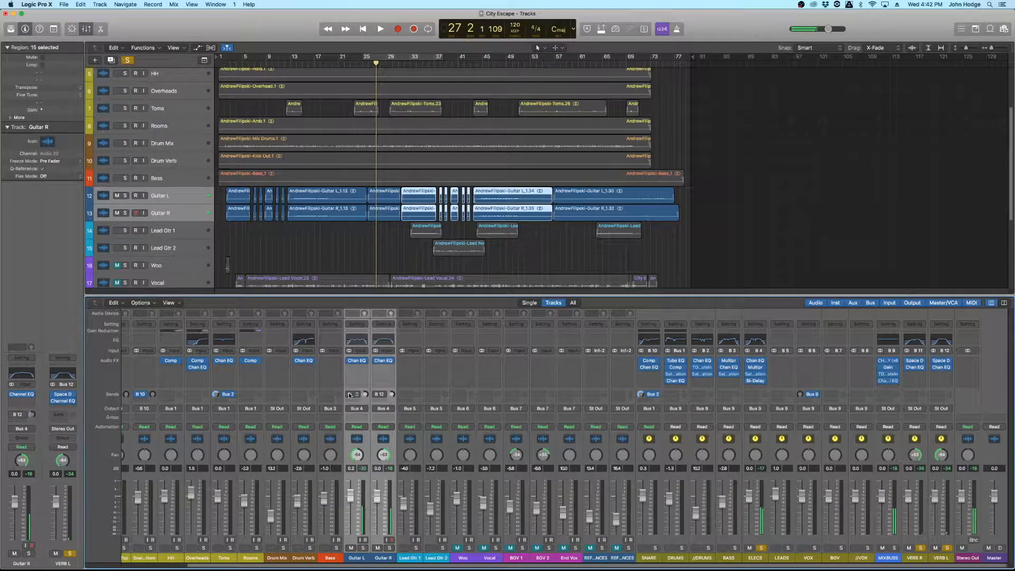
pyautogui.press('space')
pyautogui.click(349, 396)
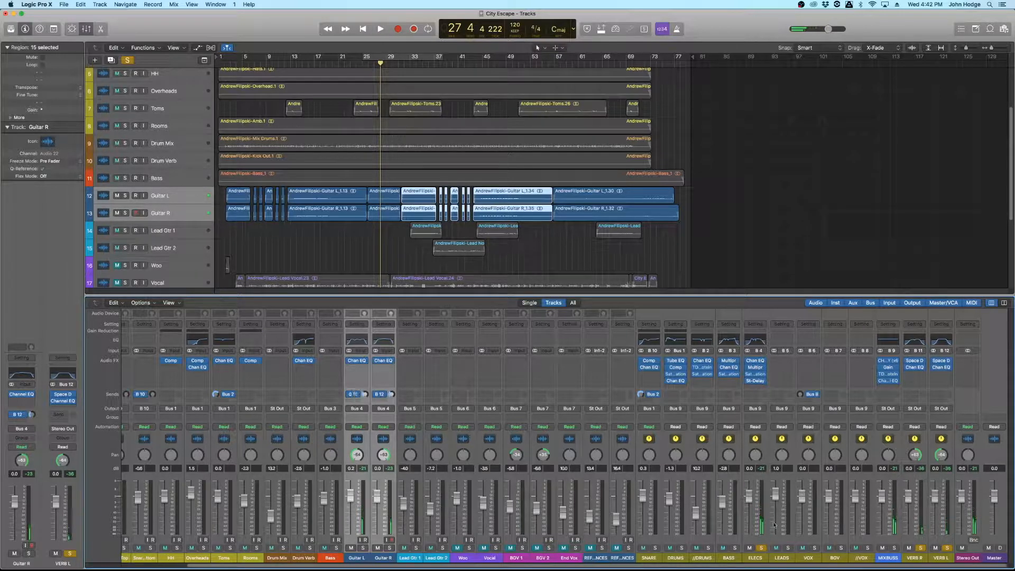
pyautogui.click(762, 548)
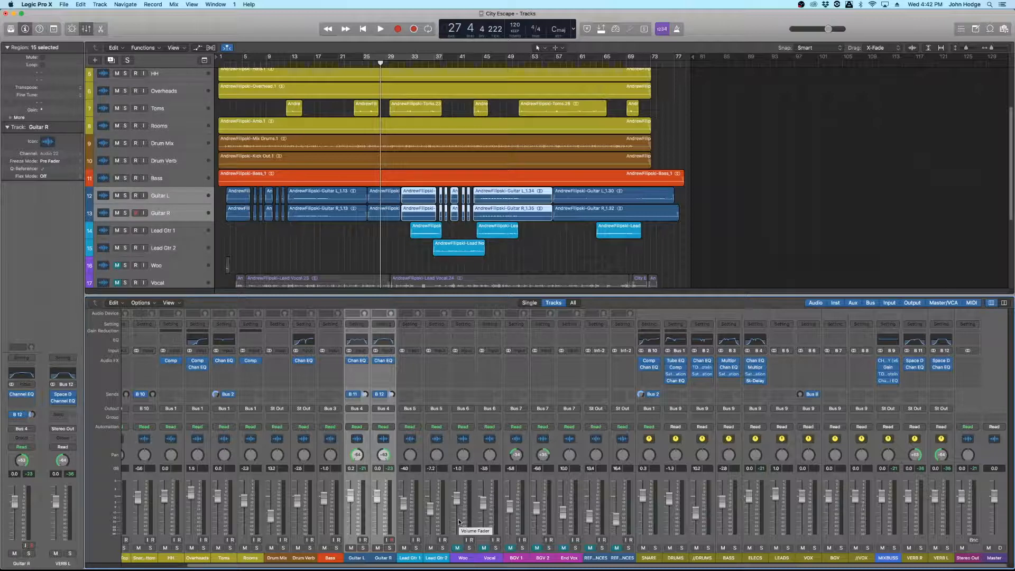
# Step: Select and solo Lead Gtr 1 and Lead Gtr 2, play them from around bar 33, and unsolo them
pyautogui.click(410, 559)
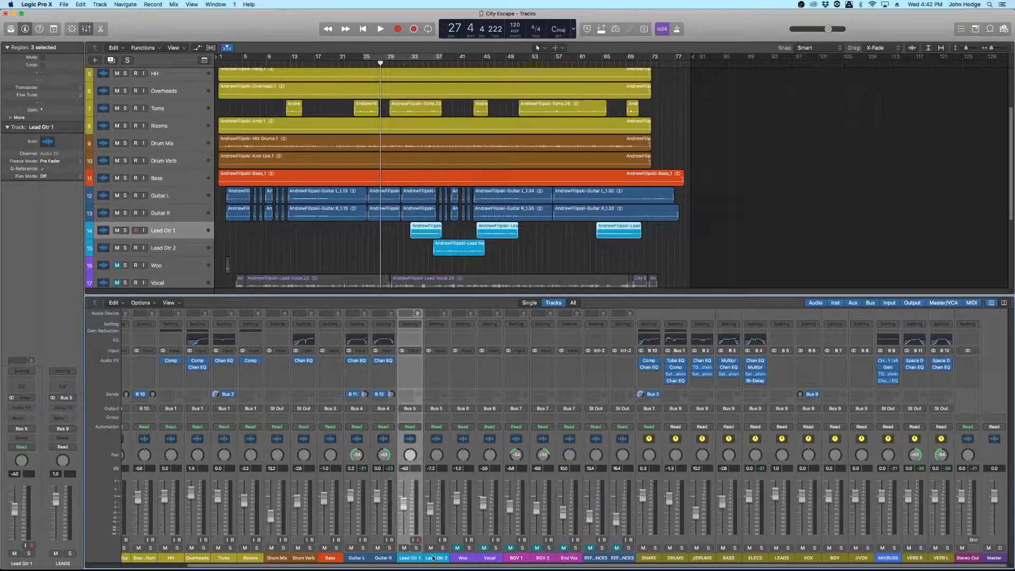
pyautogui.keyDown('shift'); pyautogui.click(432, 555); pyautogui.keyUp('shift')
pyautogui.click(125, 231)
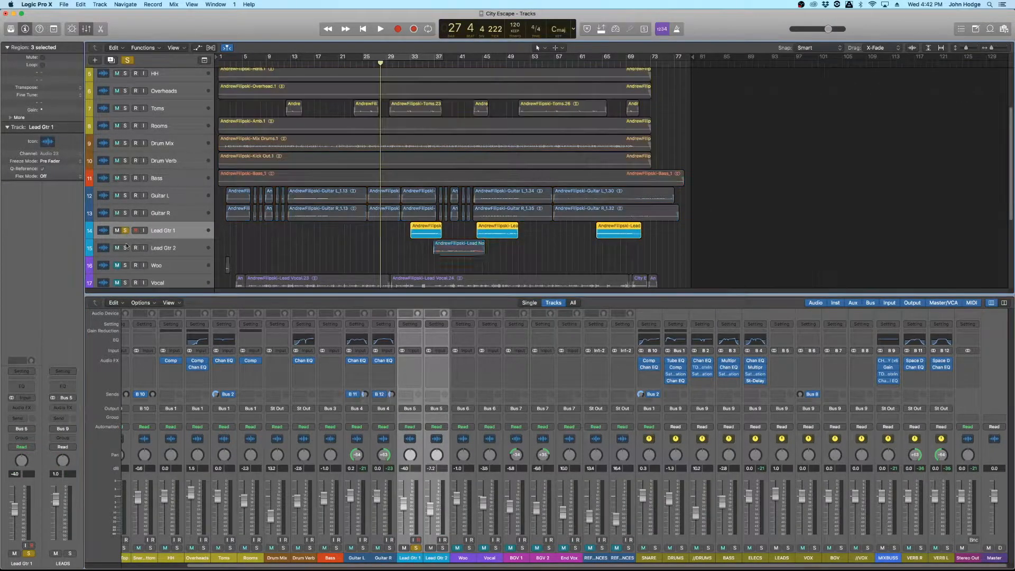
pyautogui.hotkey('shift', 'space')
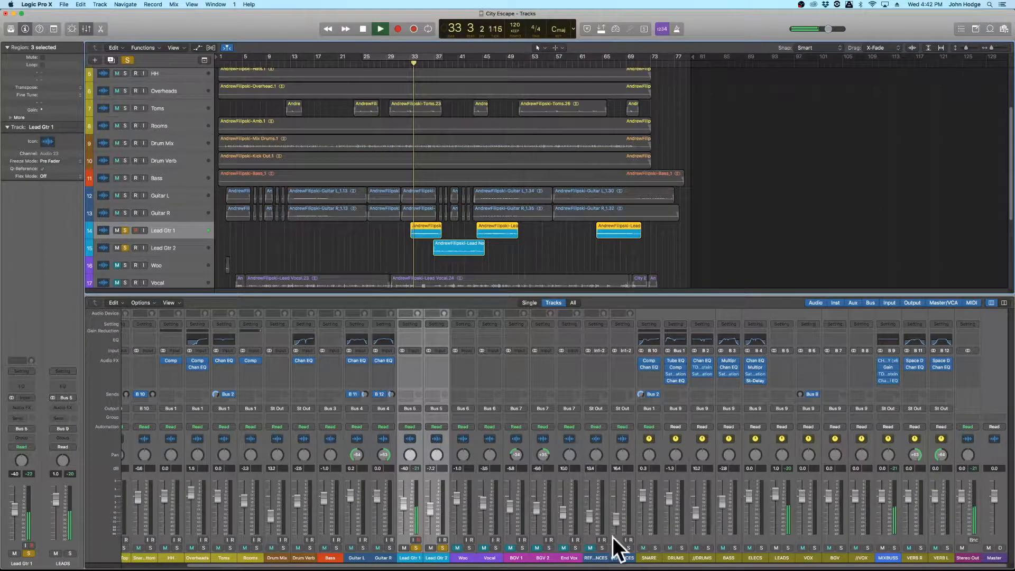
pyautogui.press('space')
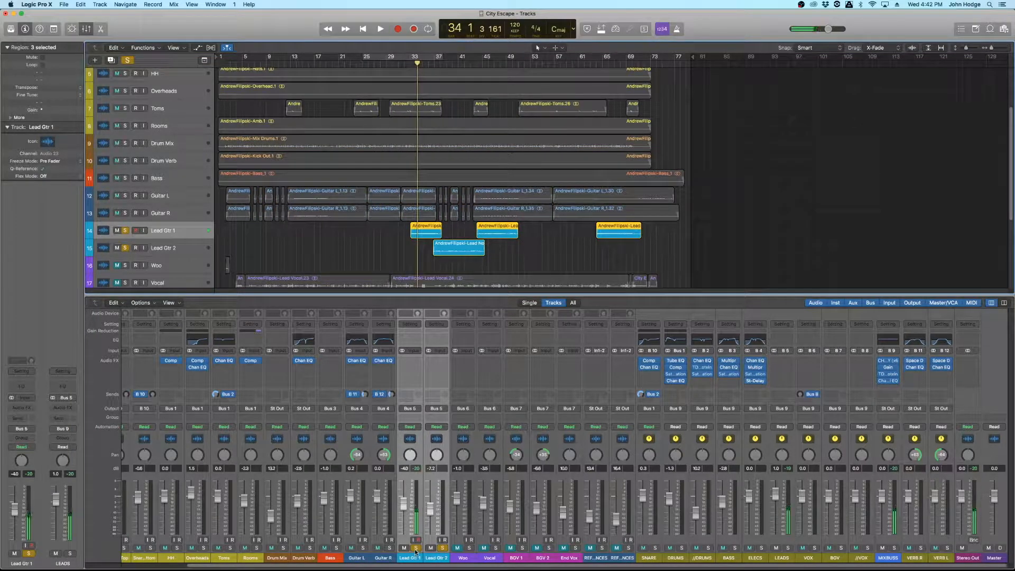
pyautogui.click(416, 549)
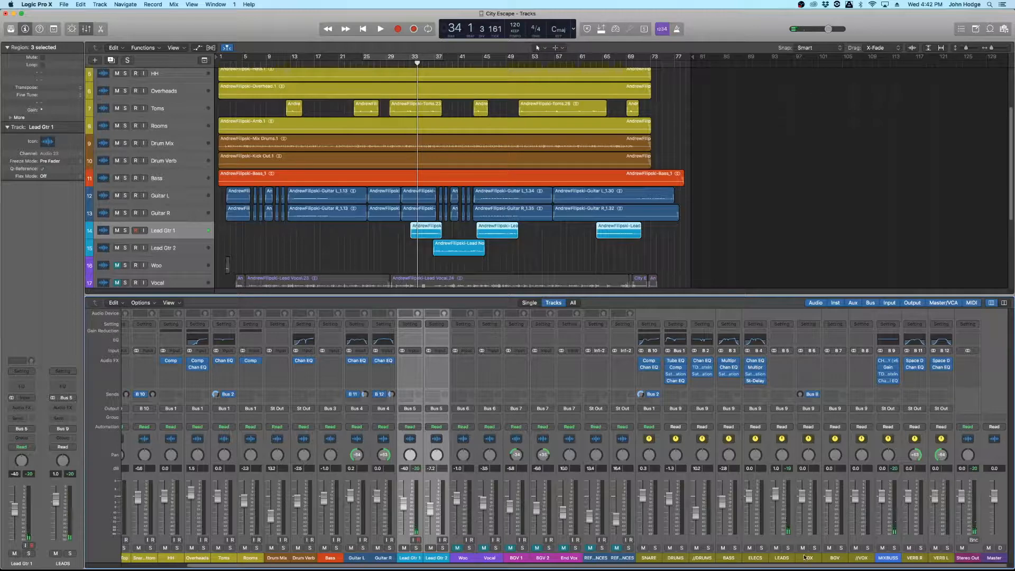
# Step: Add a Channel EQ to the LEADS bus and play the full mix from just before the lead guitar entrance
pyautogui.click(782, 559)
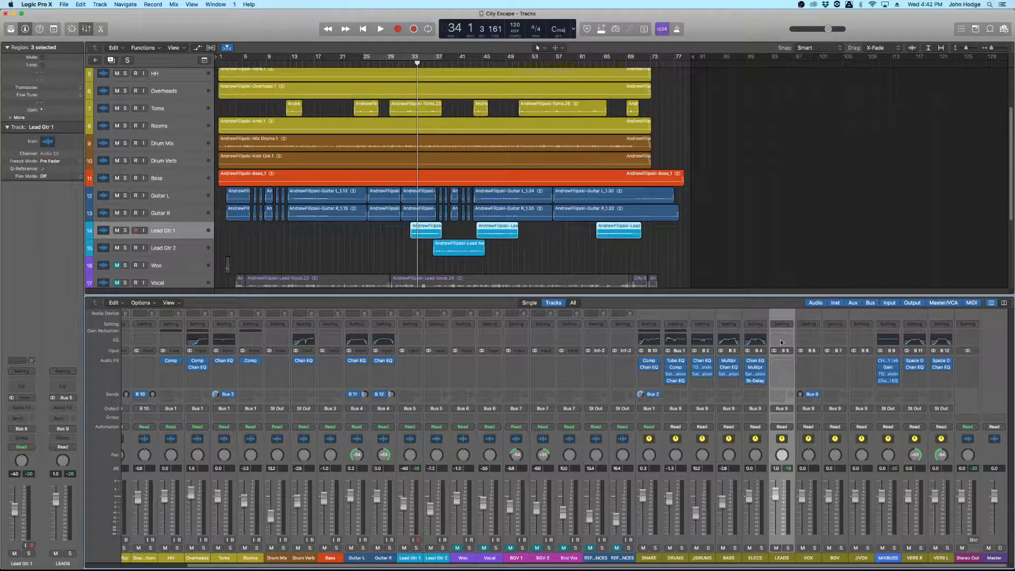
pyautogui.moveTo(347, 25); pyautogui.dragTo(582, 323)
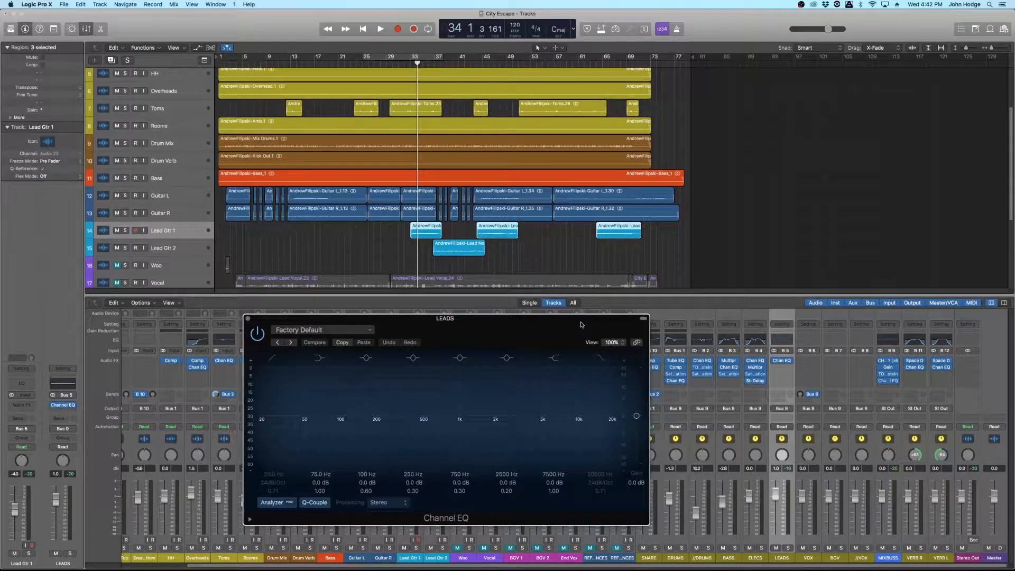
pyautogui.click(399, 64)
pyautogui.moveTo(399, 64); pyautogui.dragTo(408, 65)
pyautogui.click(457, 336)
pyautogui.press('space')
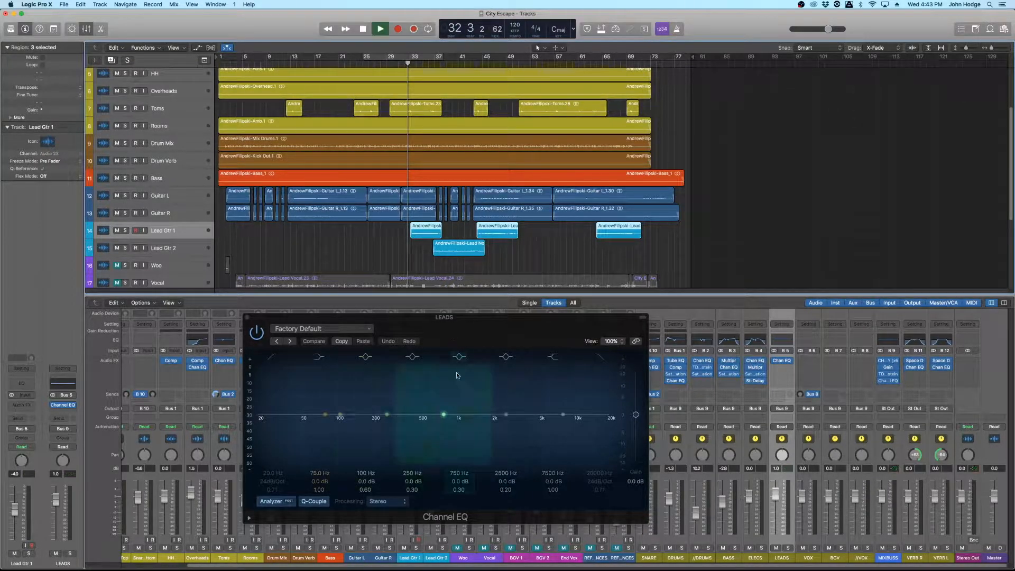
# Step: Enable the low cut on the LEADS bus EQ and raise its frequency while the mix plays
pyautogui.click(288, 417)
pyautogui.click(285, 415)
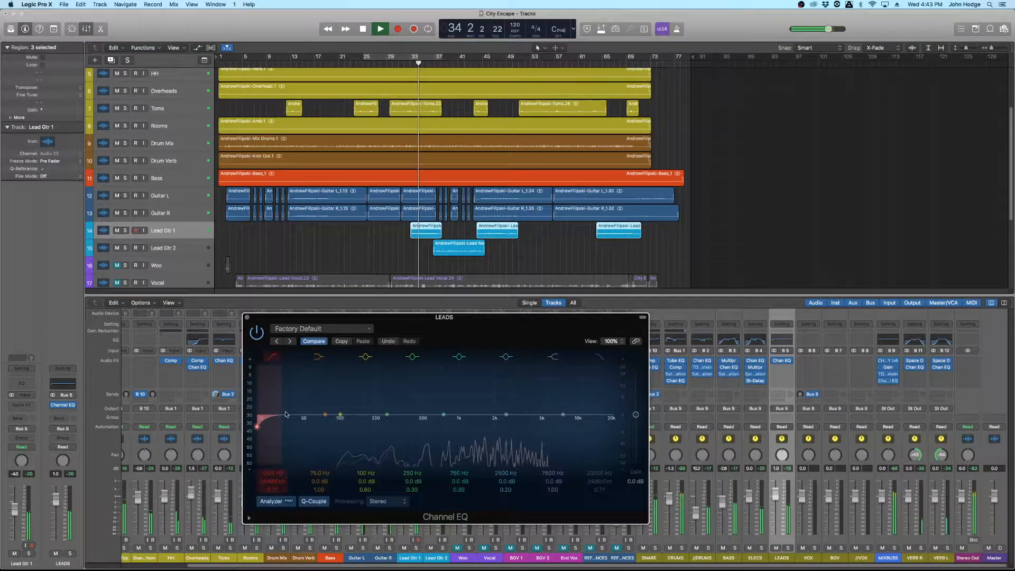
pyautogui.press('space')
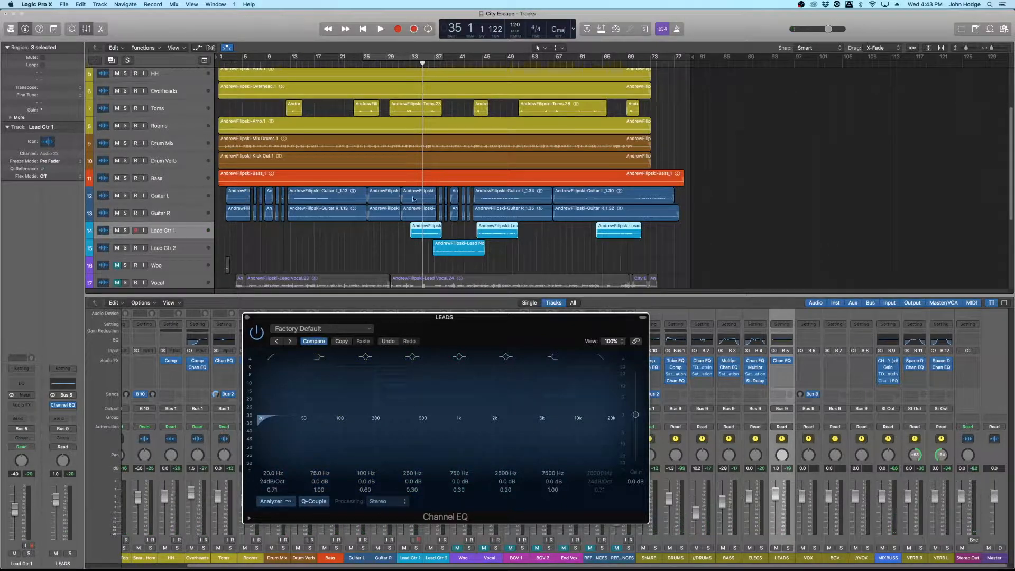
pyautogui.press('space')
pyautogui.moveTo(273, 473); pyautogui.dragTo(273, 440)
pyautogui.press('space')
# Step: Cycle bars 33 to 41 and set the LEADS EQ's low cut to about 210 Hz and high cut to about 11000 Hz
pyautogui.moveTo(410, 59); pyautogui.dragTo(463, 58)
pyautogui.press('space')
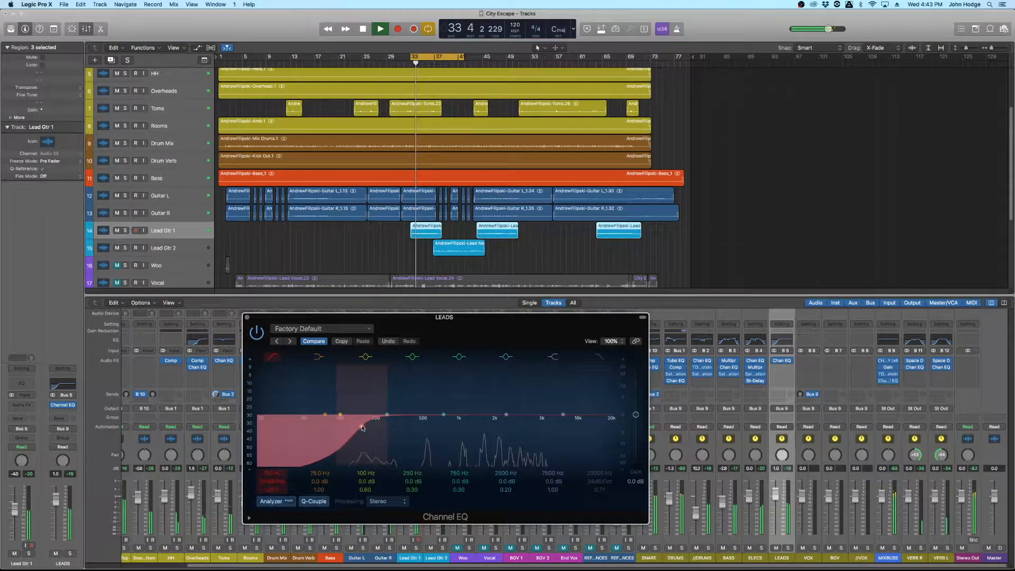
pyautogui.moveTo(370, 427)
pyautogui.mouseDown()
pyautogui.moveTo(436, 428)
pyautogui.moveTo(380, 430)
pyautogui.mouseUp()
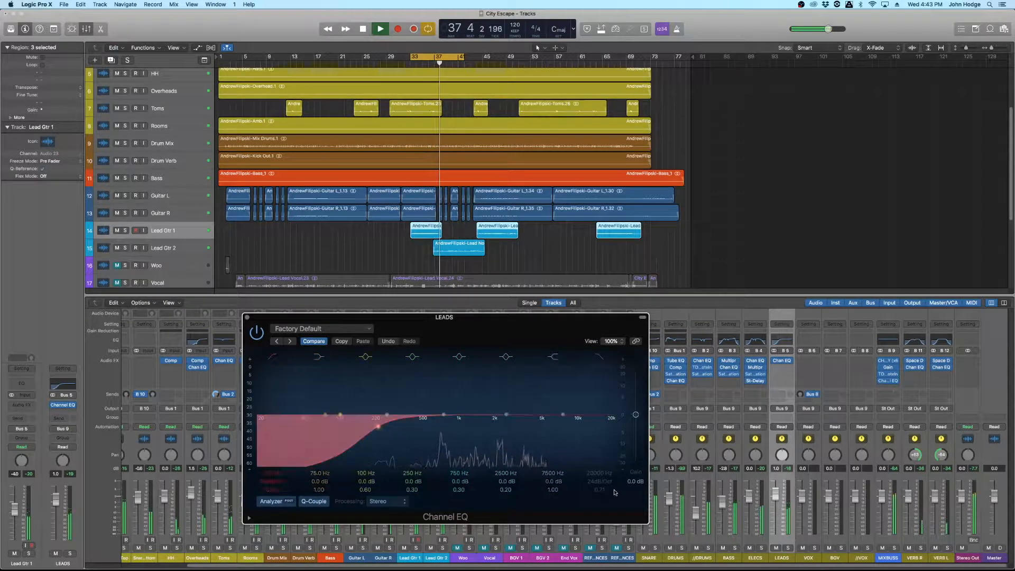
pyautogui.click(601, 357)
pyautogui.moveTo(606, 472); pyautogui.dragTo(600, 475)
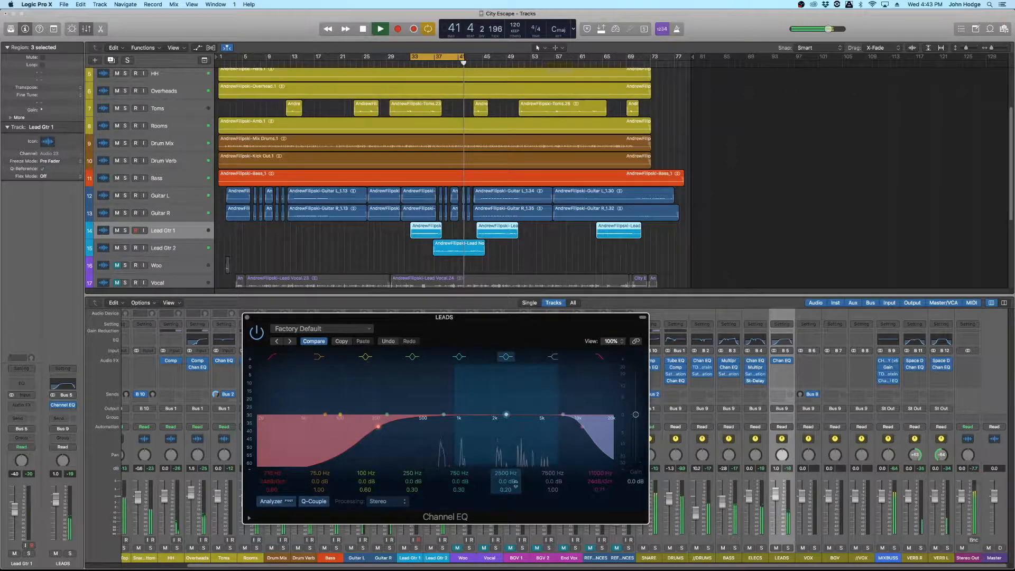
# Step: Try a 0.5 dB cut around 2700 Hz with a Q of 0.67 on the LEADS EQ during playback, and disable the band
pyautogui.moveTo(510, 491)
pyautogui.mouseDown()
pyautogui.moveTo(507, 468)
pyautogui.moveTo(511, 476)
pyautogui.mouseUp()
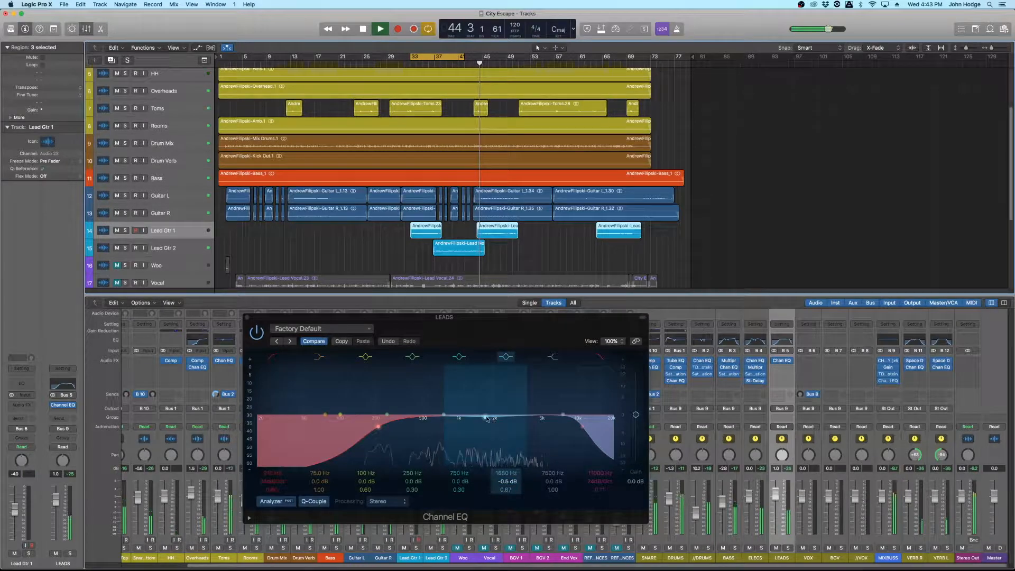
pyautogui.moveTo(486, 419); pyautogui.dragTo(513, 418)
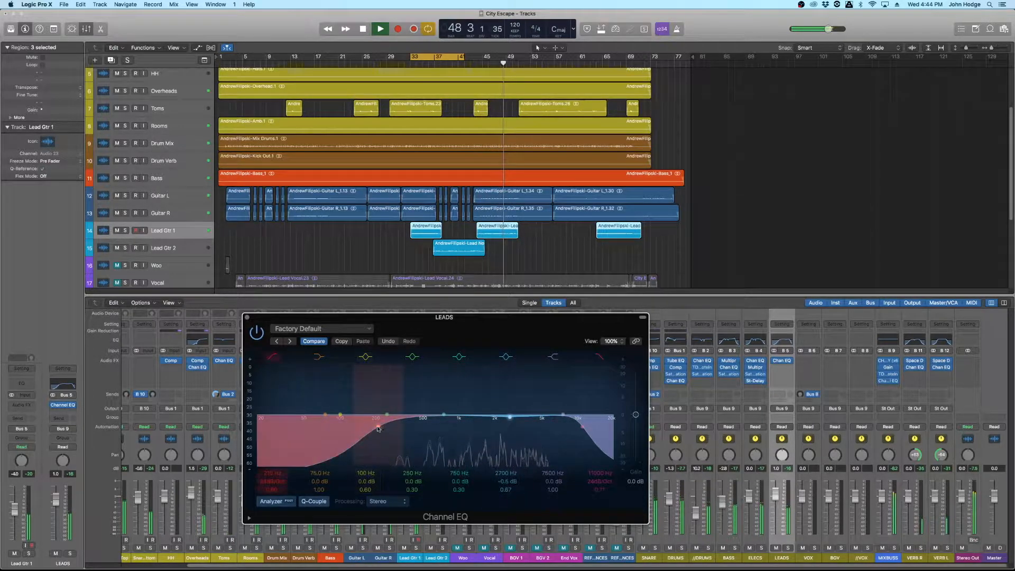
pyautogui.click(505, 234)
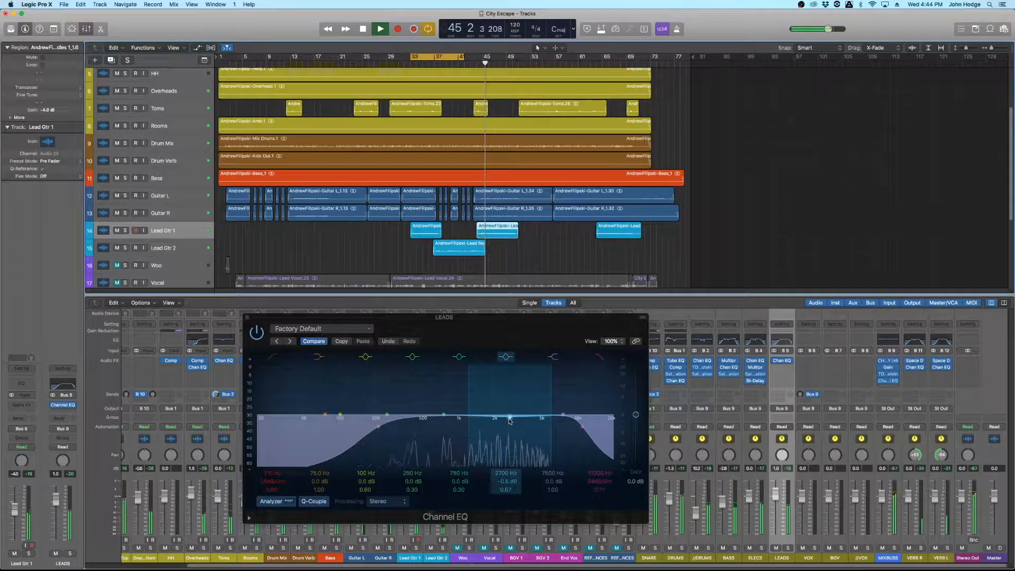
pyautogui.moveTo(510, 420)
pyautogui.mouseDown()
pyautogui.moveTo(471, 411)
pyautogui.moveTo(497, 416)
pyautogui.mouseUp()
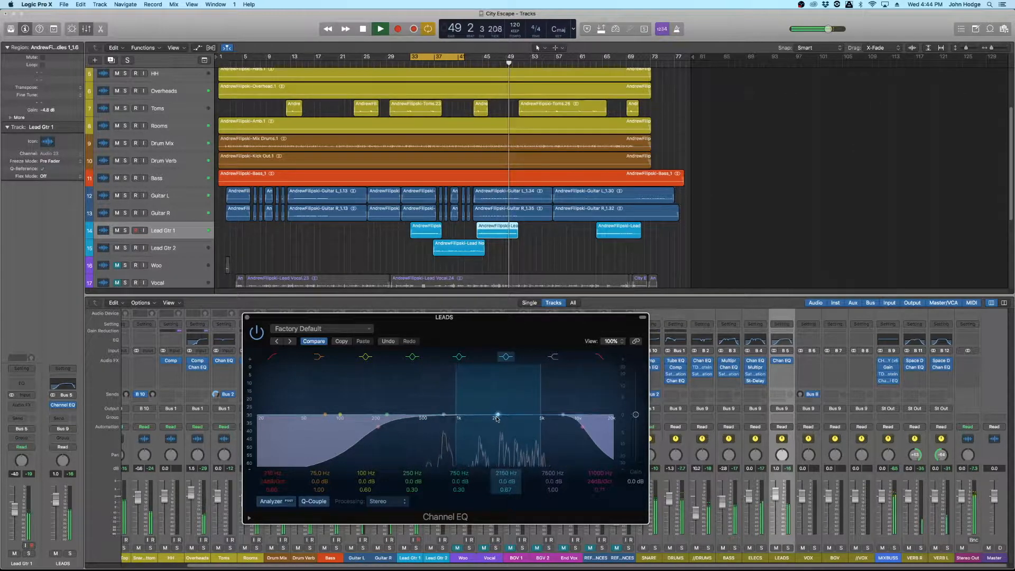
pyautogui.click(507, 357)
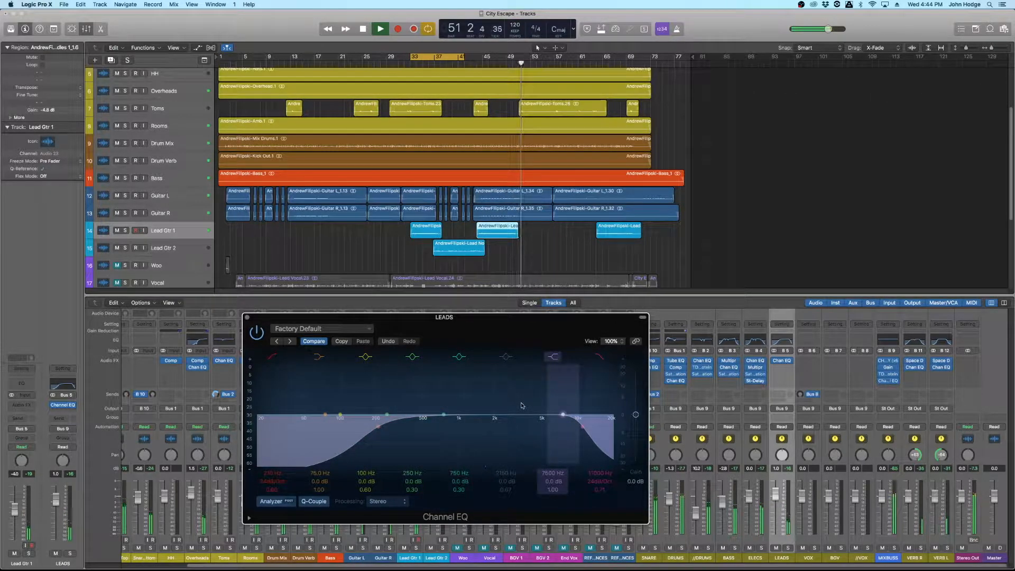
pyautogui.press('space')
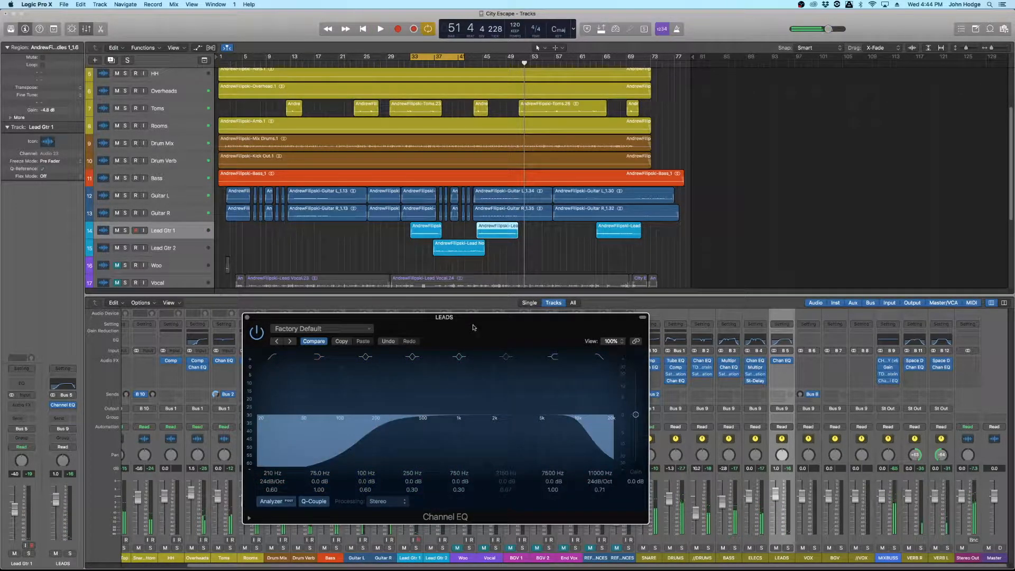
# Step: Lower the LEADS EQ's high cut to 10000 Hz and play the mix from bar 33 with cycling off
pyautogui.moveTo(581, 429); pyautogui.dragTo(577, 432)
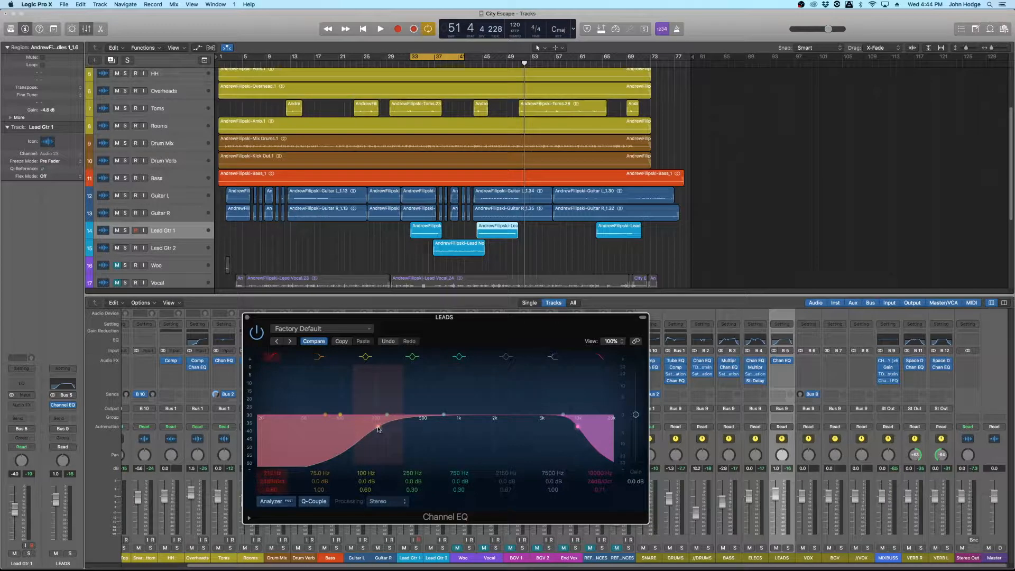
pyautogui.click(454, 59)
pyautogui.click(412, 63)
pyautogui.press('space')
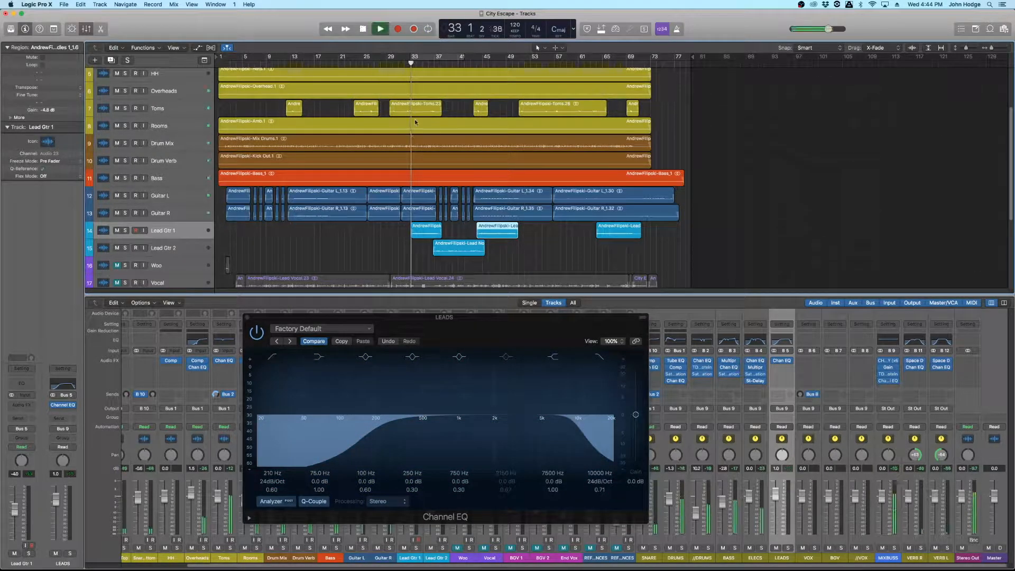
# Step: Compare the lead guitars with the LEADS EQ's low cut off and on, and close the EQ window
pyautogui.click(270, 359)
pyautogui.click(270, 358)
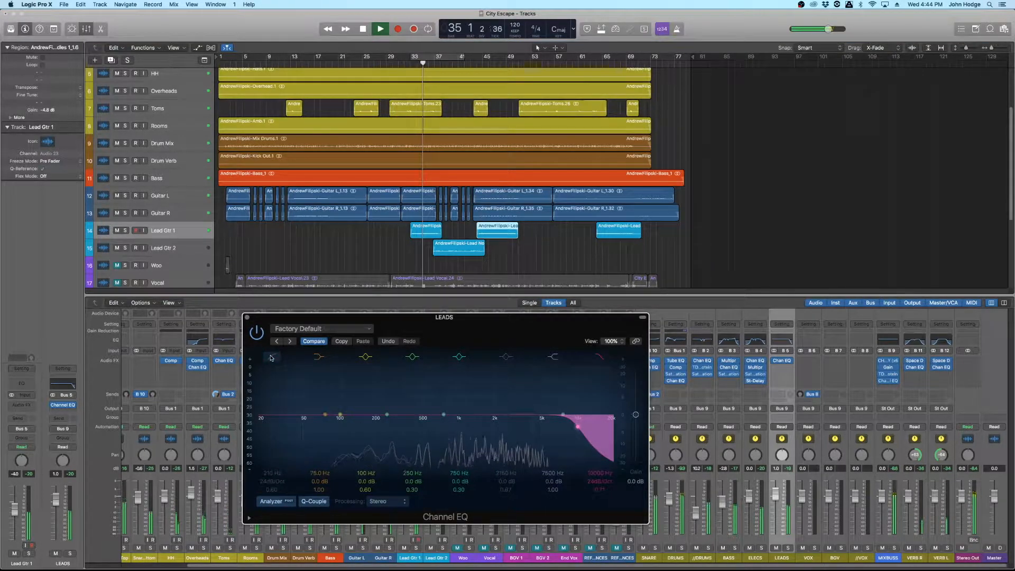
pyautogui.click(271, 358)
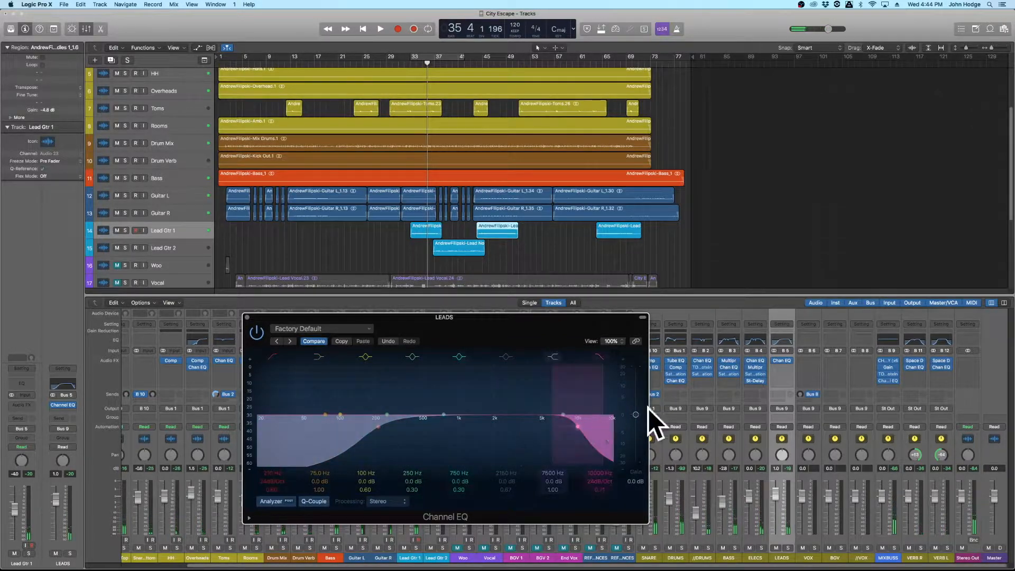
pyautogui.click(247, 318)
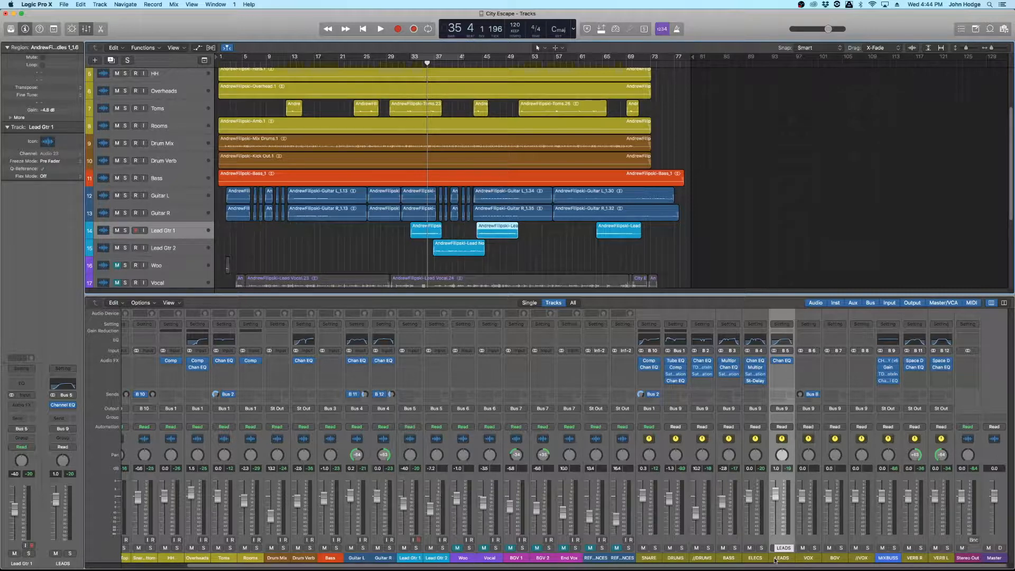
# Step: Add a Bus 13 send to the LEADS bus and rename the resulting aux channel DDLY
pyautogui.click(784, 397)
pyautogui.moveTo(787, 428)
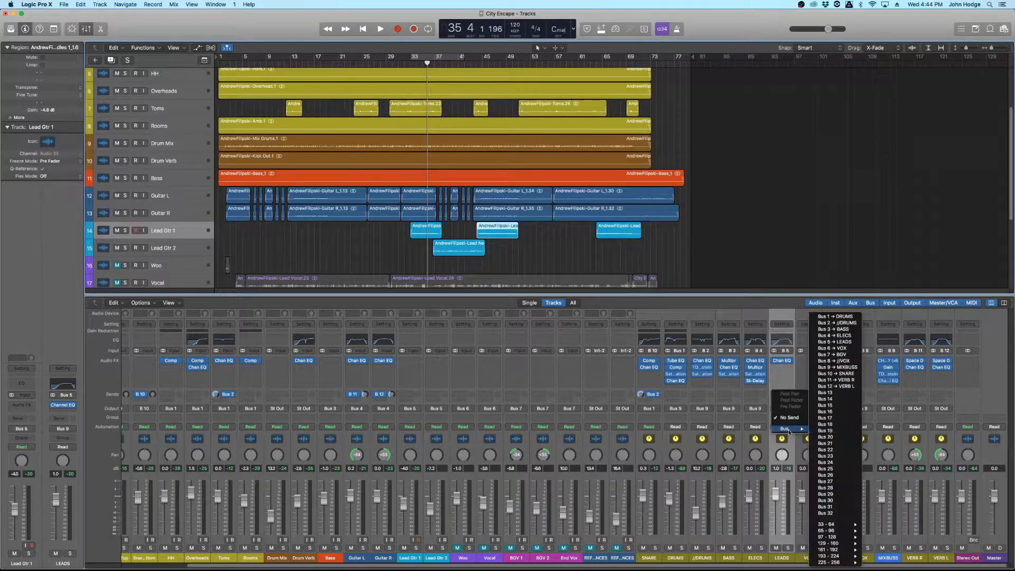
pyautogui.click(832, 396)
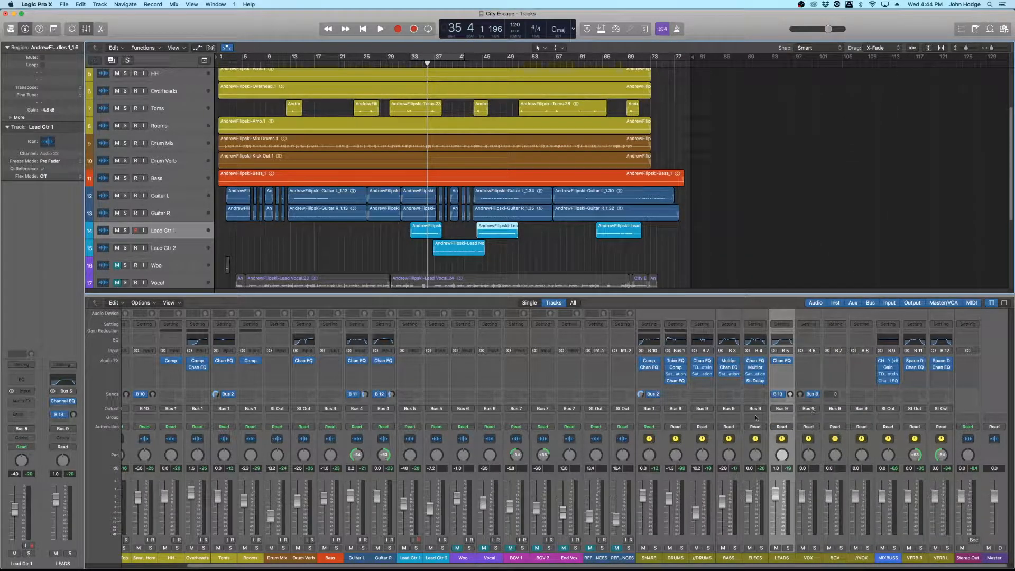
pyautogui.hscroll(1, 822, 507)
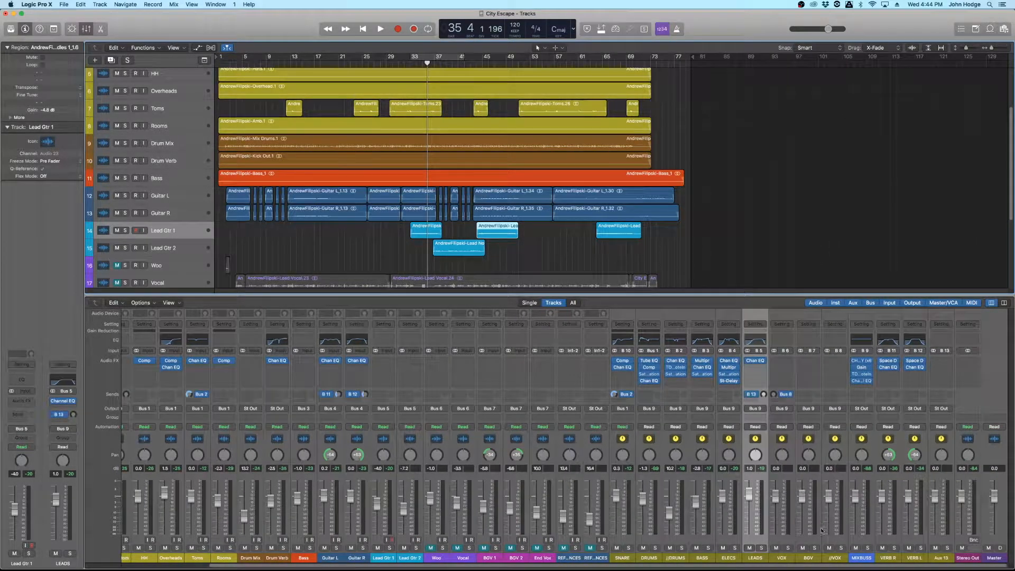
pyautogui.doubleClick(945, 559)
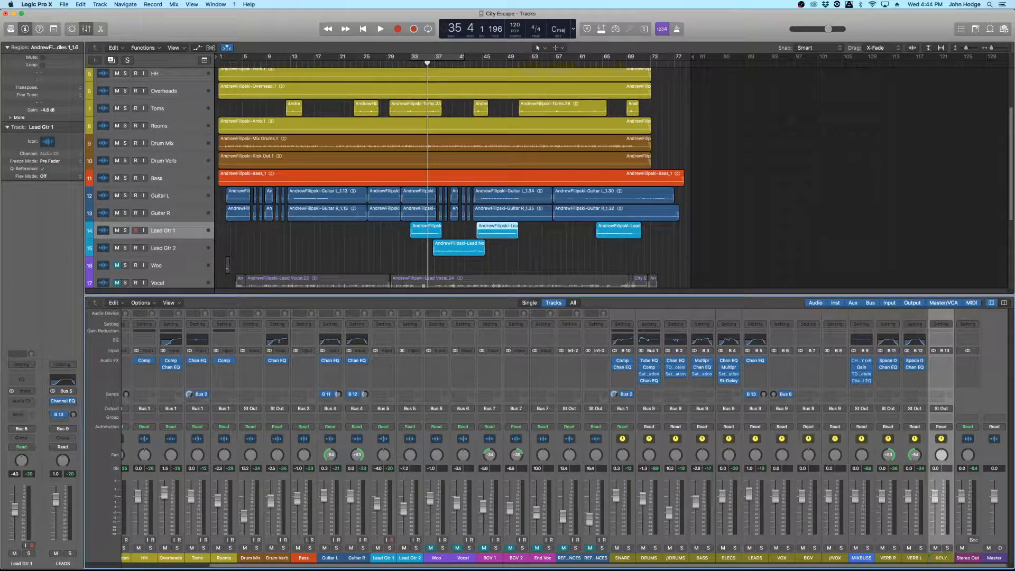
# Step: Insert the stereo iZotope DDLY Dynamic Delay on the DDLY aux channel and place its window mid-screen
pyautogui.click(950, 361)
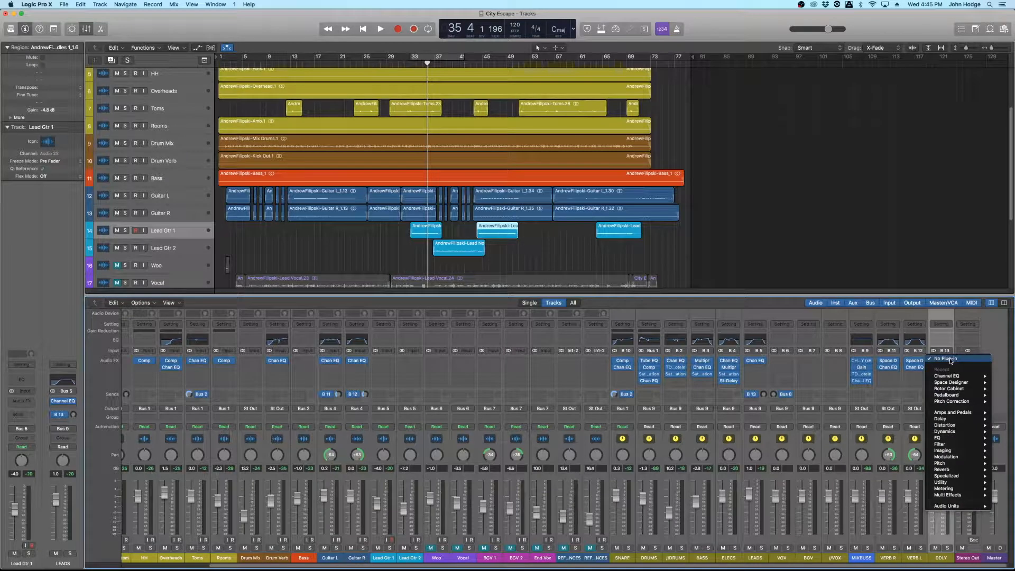
pyautogui.moveTo(945, 509)
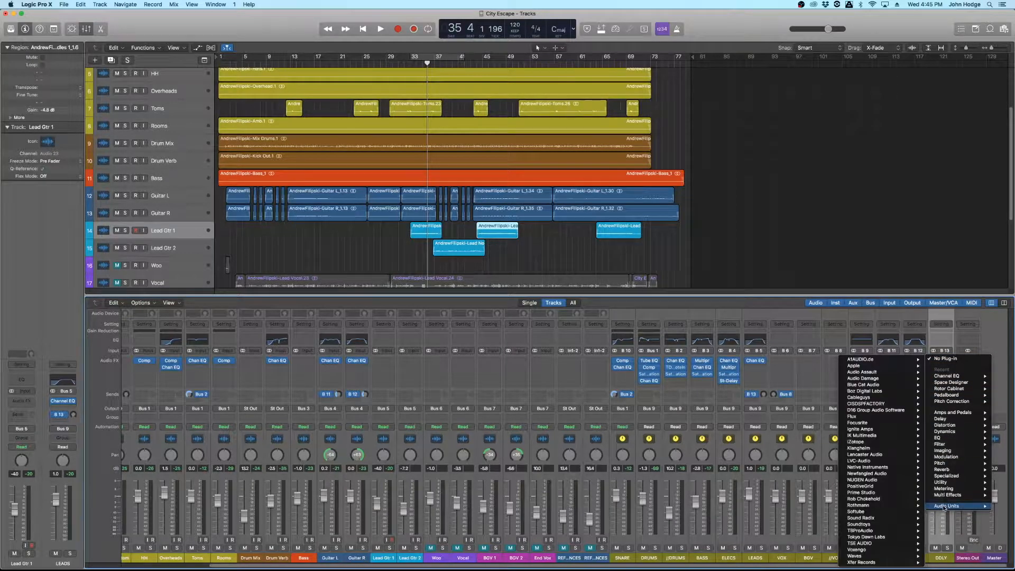
pyautogui.moveTo(893, 442)
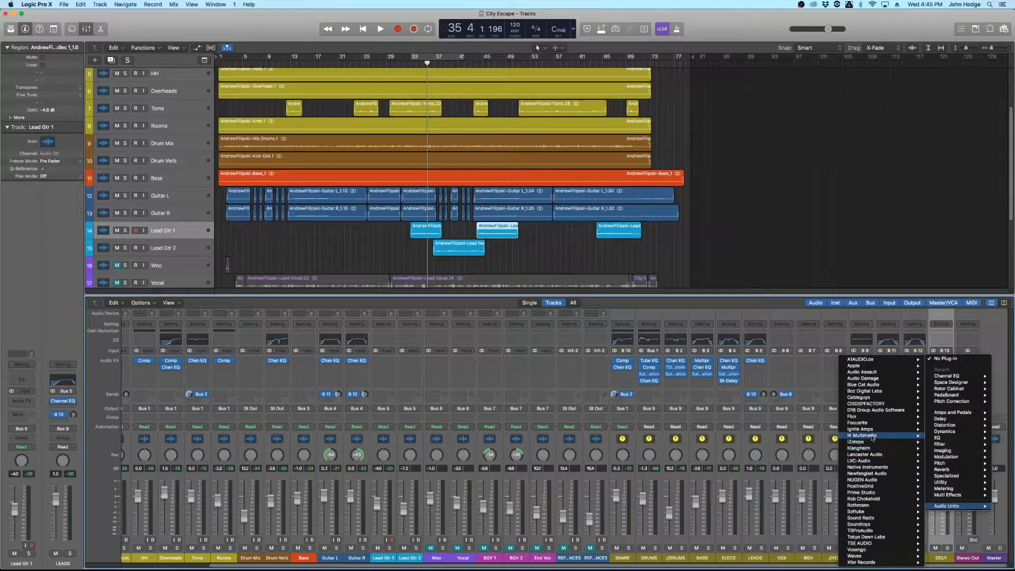
pyautogui.moveTo(819, 452)
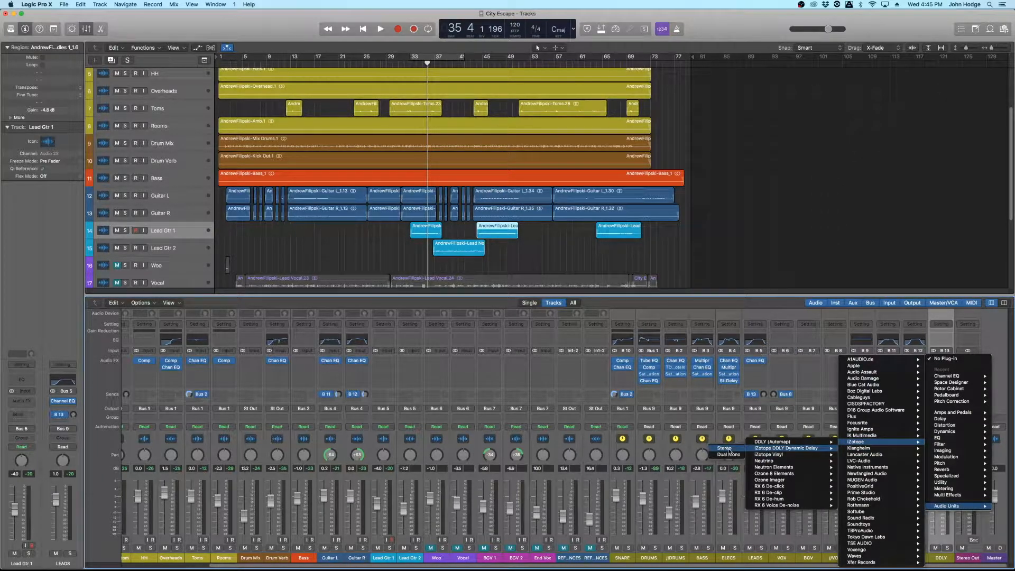
pyautogui.click(728, 450)
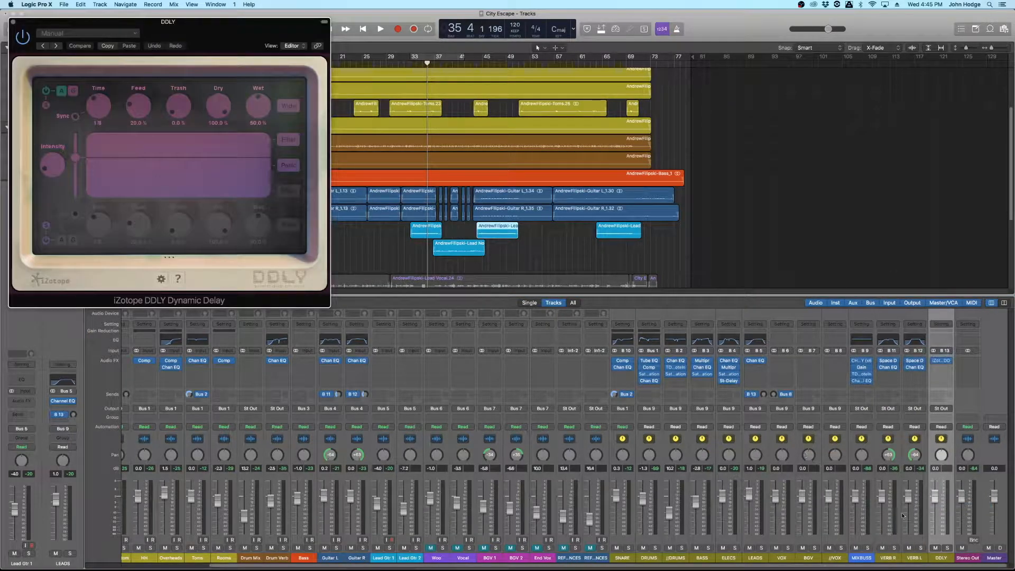
pyautogui.moveTo(190, 25); pyautogui.dragTo(503, 153)
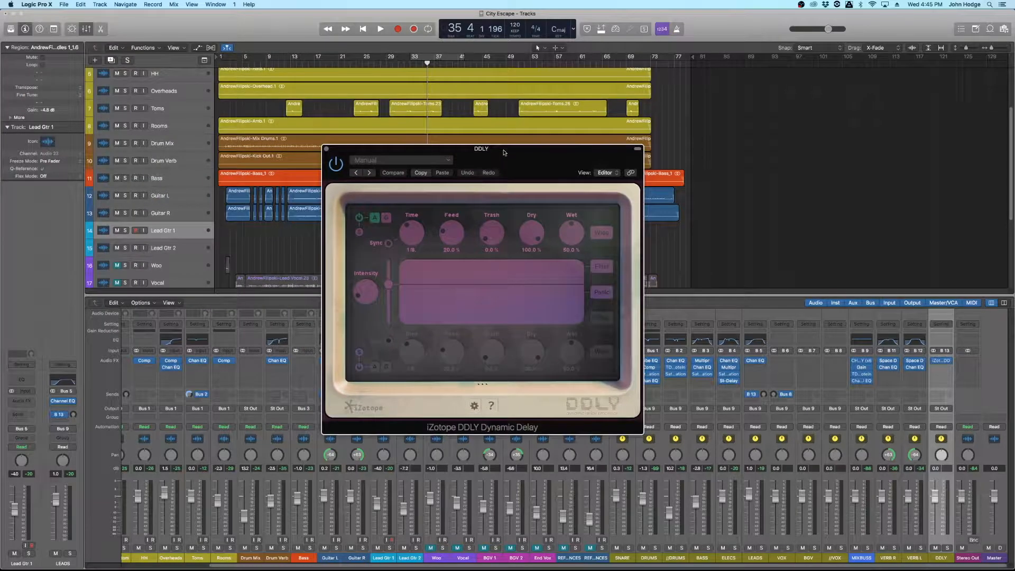
# Step: Load the Solo Delays preset in DDLY and enable Wide on both the upper and lower delays
pyautogui.click(431, 164)
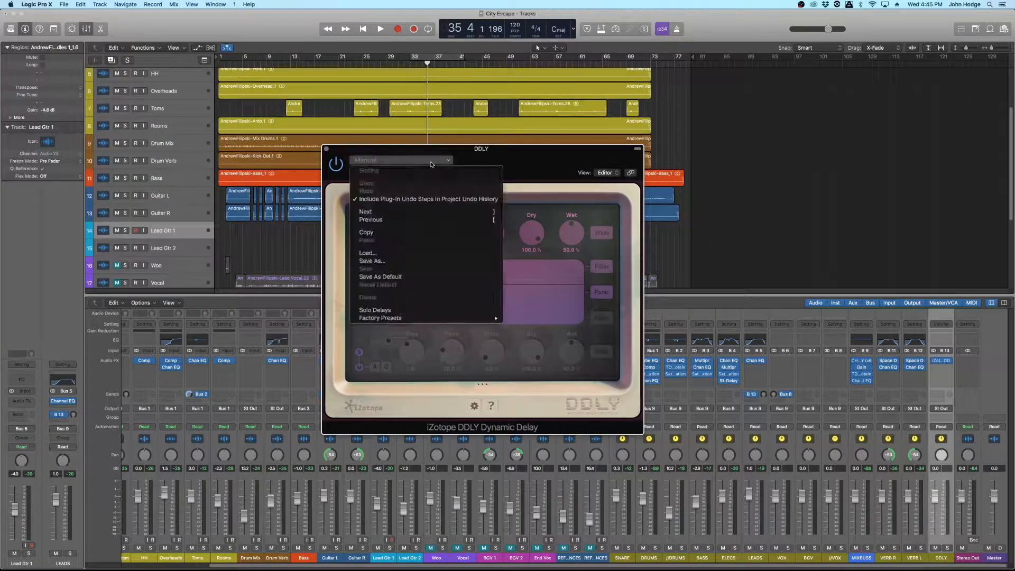
pyautogui.click(437, 310)
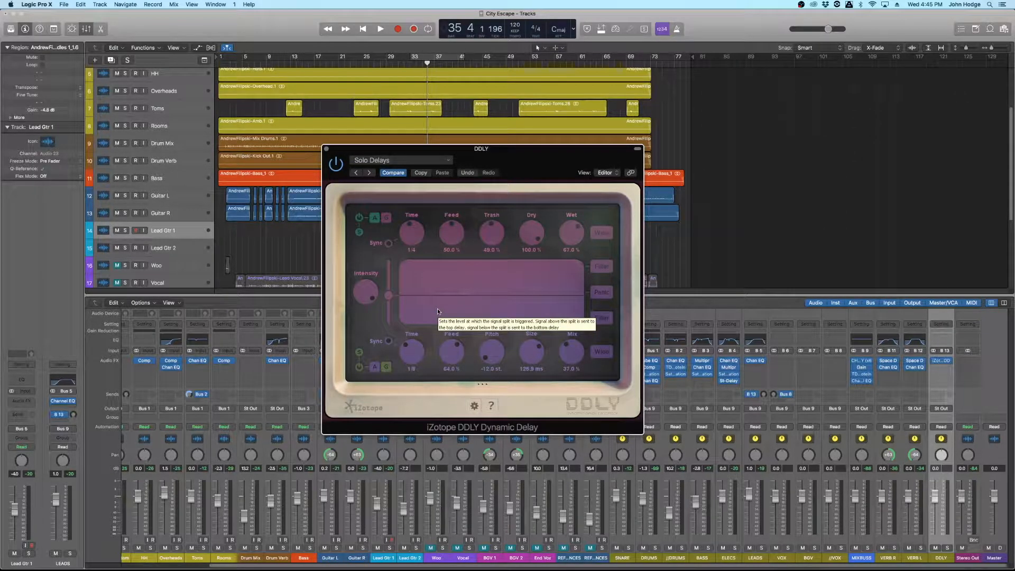
pyautogui.moveTo(484, 153); pyautogui.dragTo(665, 84)
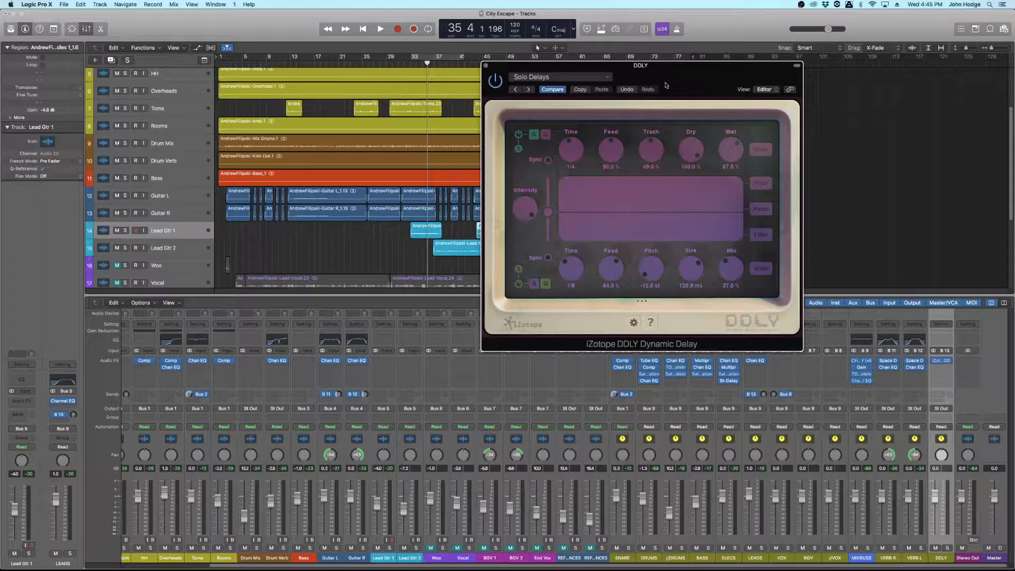
pyautogui.click(766, 154)
pyautogui.click(757, 272)
# Step: Solo the LEADS bus and play it with the bars 33 to 41 cycle enabled
pyautogui.click(761, 548)
pyautogui.press('space')
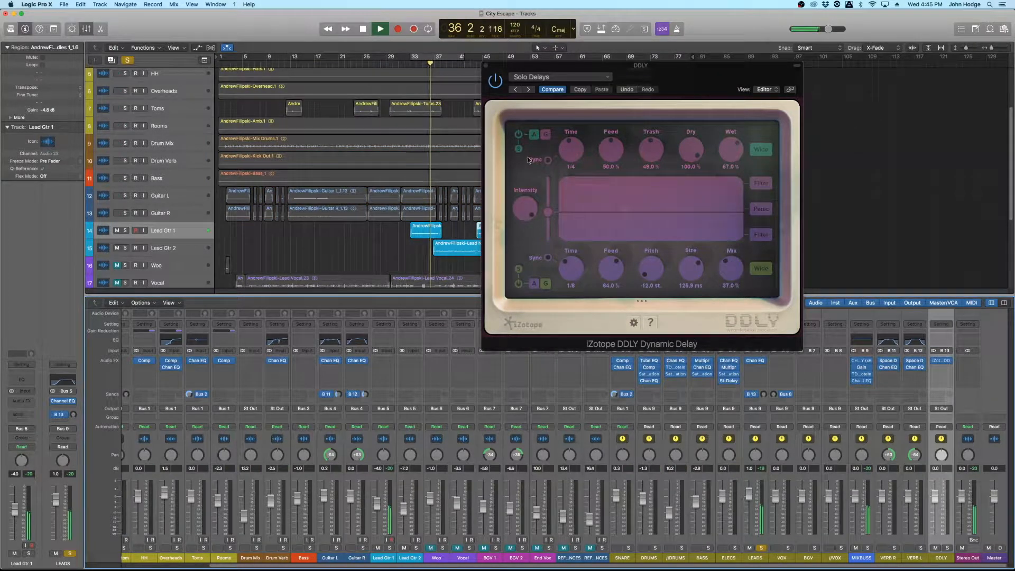
pyautogui.click(420, 57)
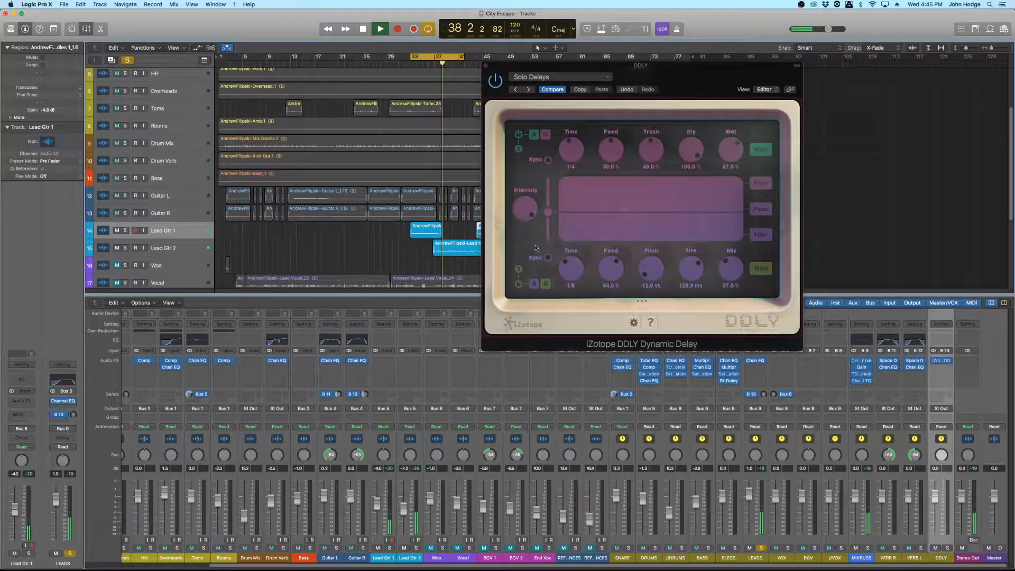
pyautogui.press('space')
# Step: Raise the LEADS bus's Bus 13 send level during playback to feed the lead guitars into the delay
pyautogui.moveTo(658, 68); pyautogui.dragTo(717, 85)
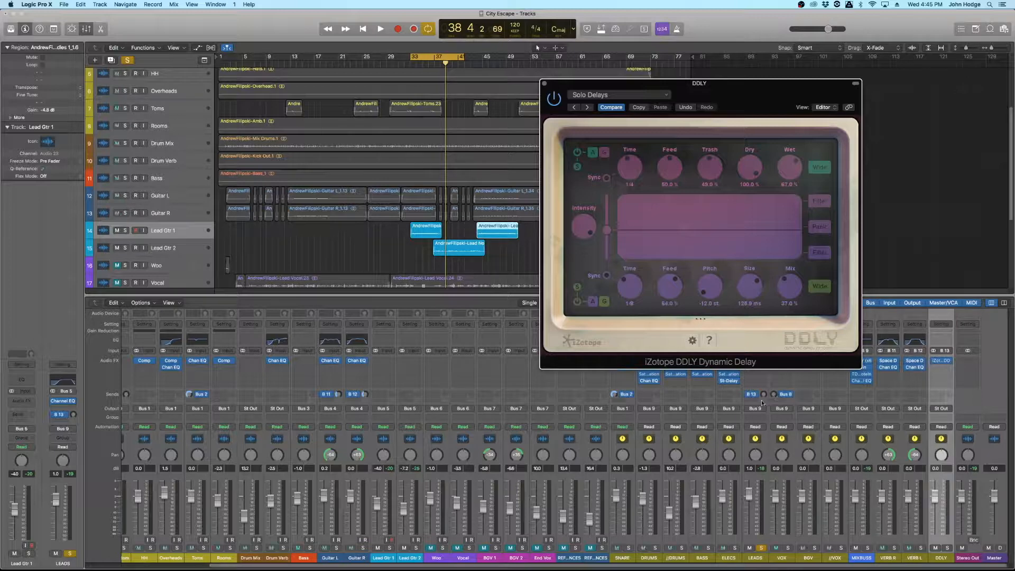
pyautogui.press('space')
pyautogui.moveTo(764, 395); pyautogui.dragTo(765, 365)
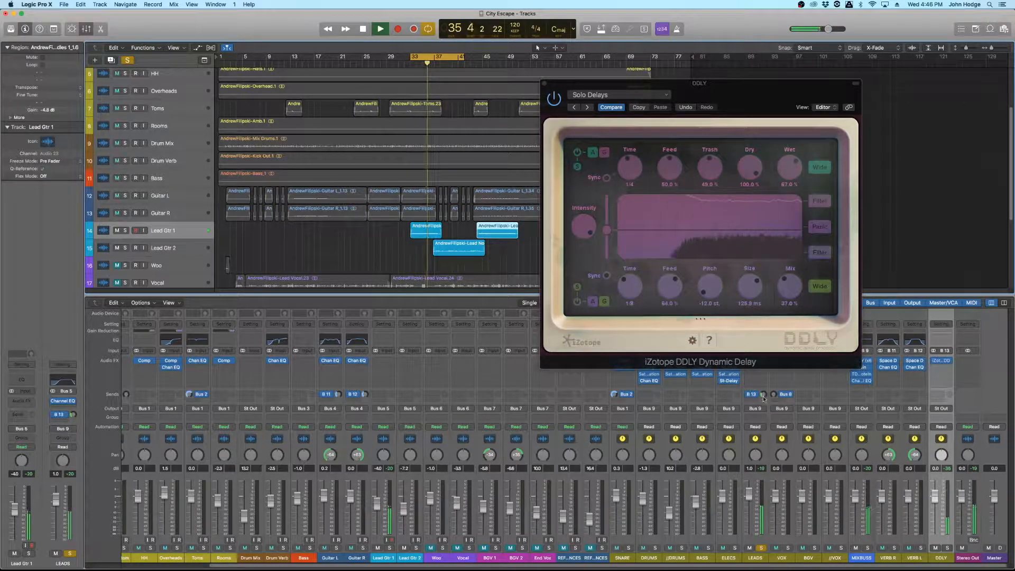
pyautogui.press('space')
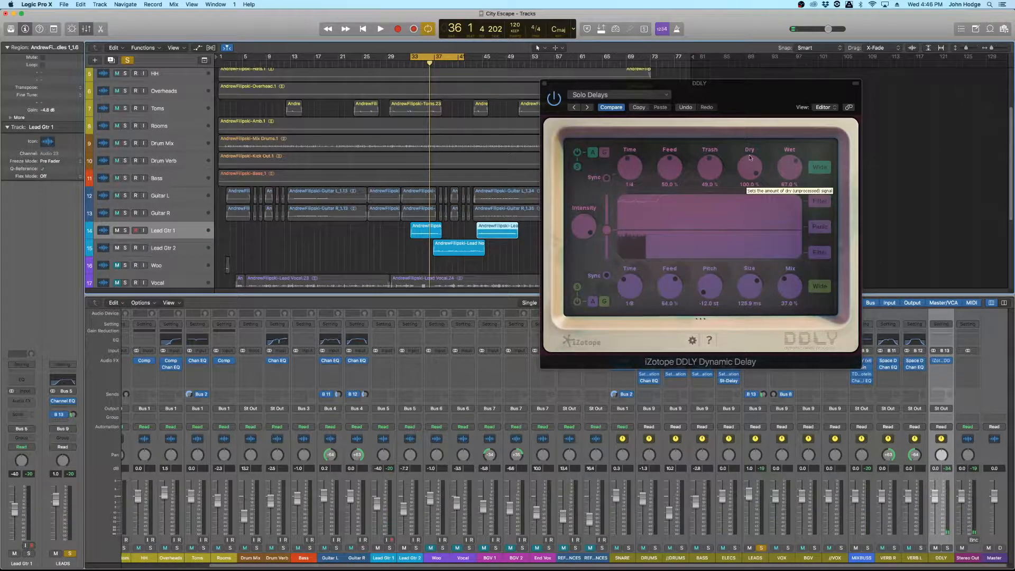
# Step: Turn off DDLY's upper delay during playback and listen to the lower delay on its own
pyautogui.moveTo(764, 398)
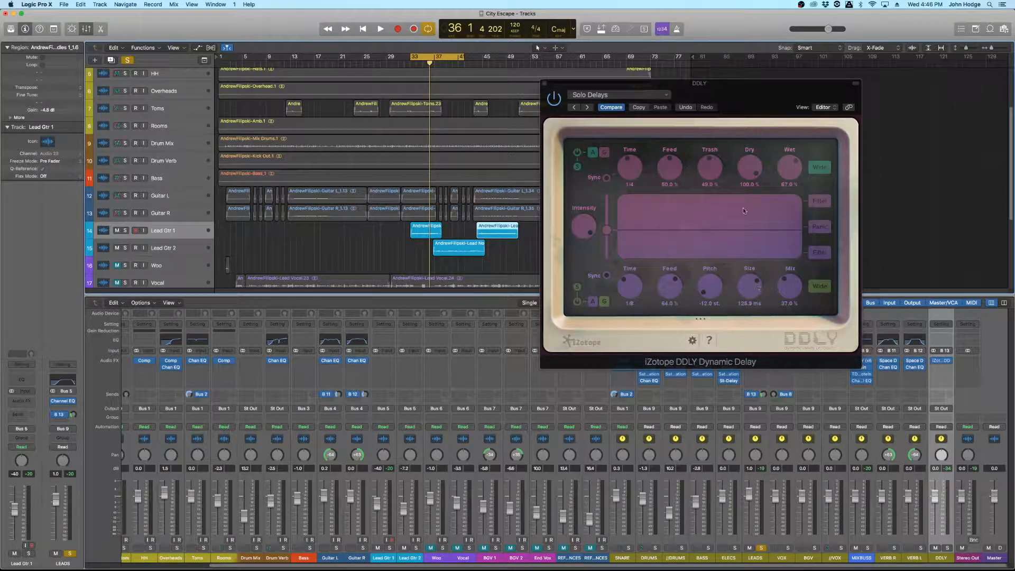
pyautogui.click(578, 289)
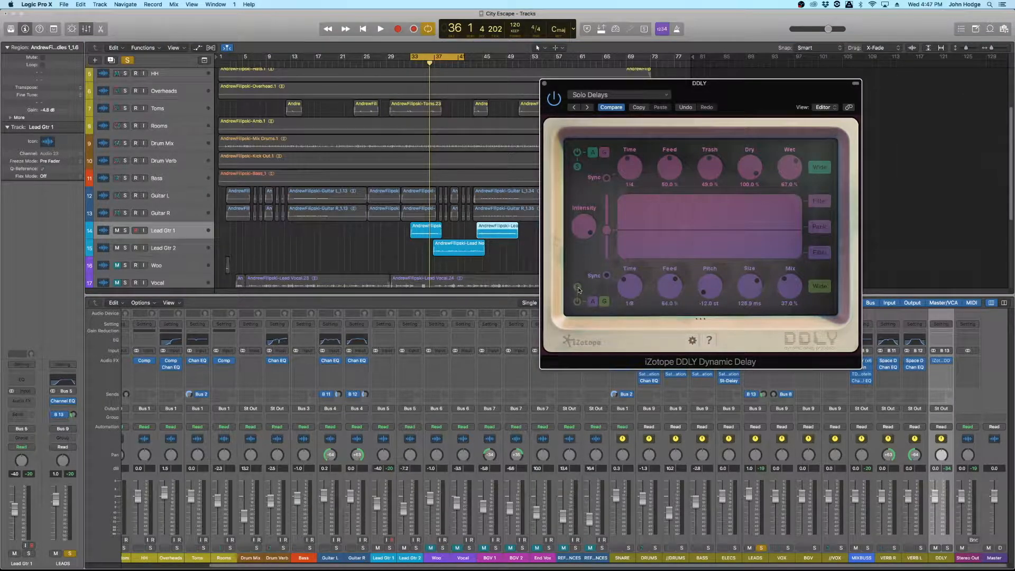
pyautogui.press('space')
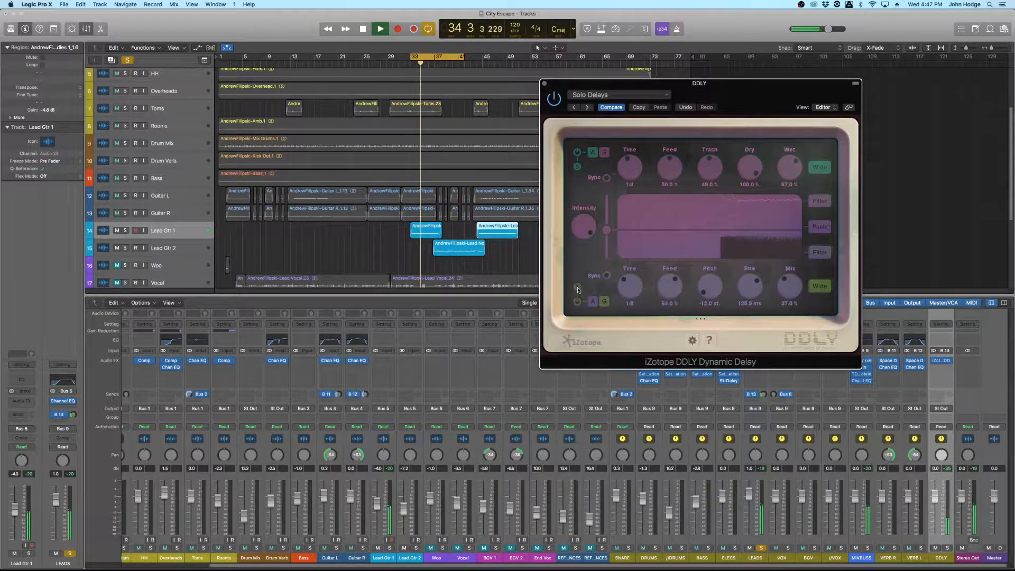
pyautogui.click(577, 153)
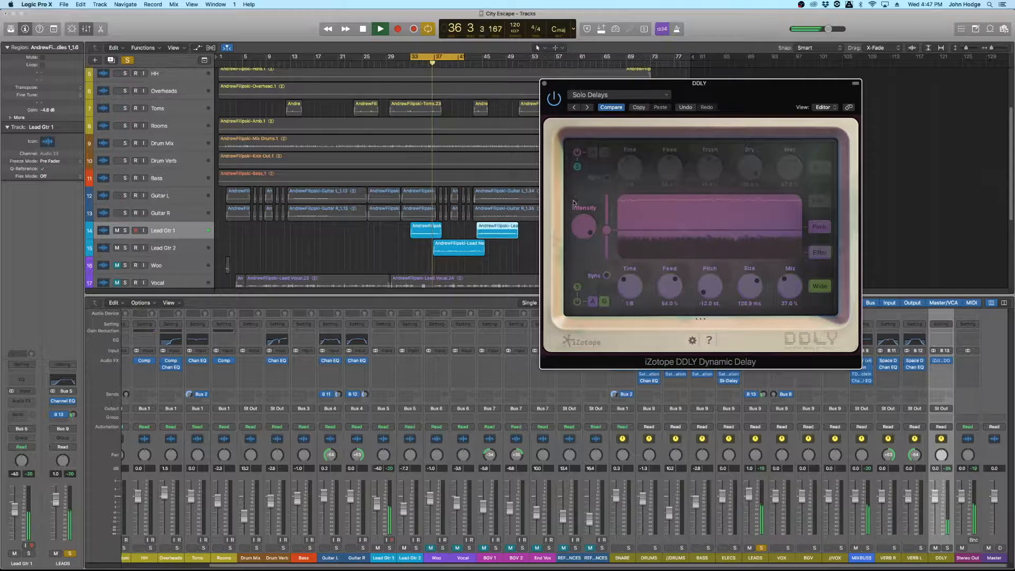
pyautogui.press('space')
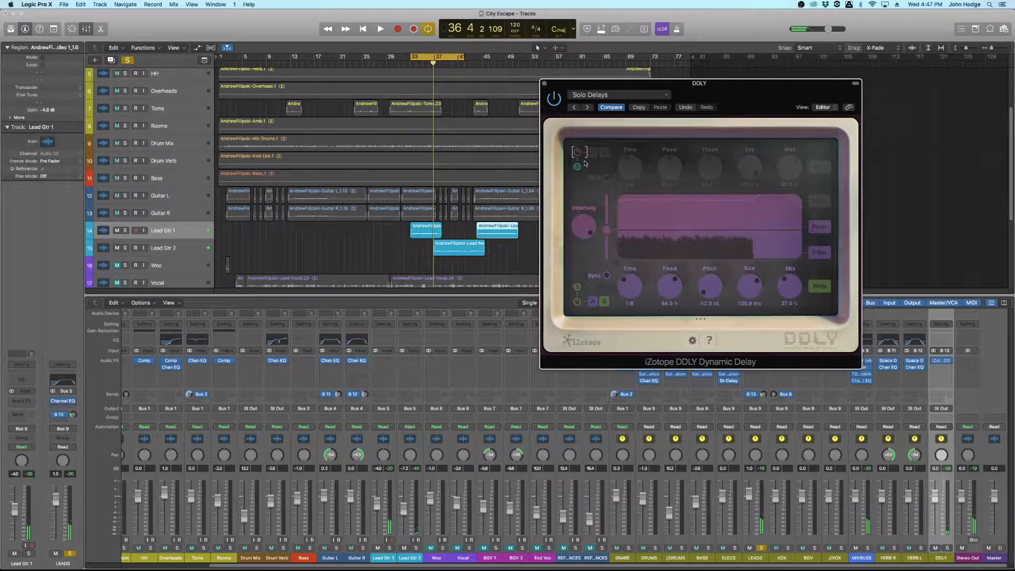
pyautogui.press('space')
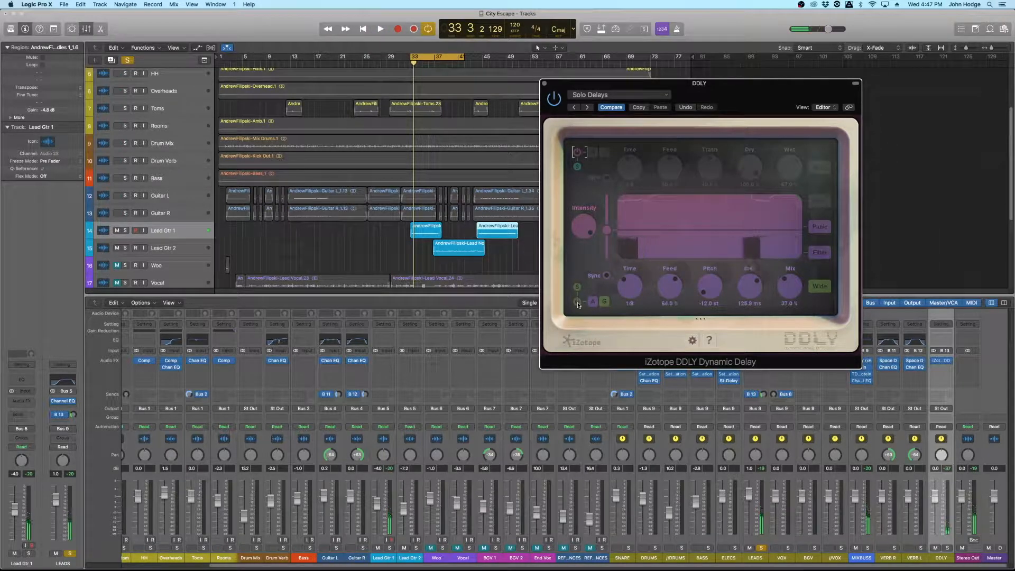
# Step: Turn DDLY's upper delay back on and play the soloed lead guitars through both delays
pyautogui.press('space')
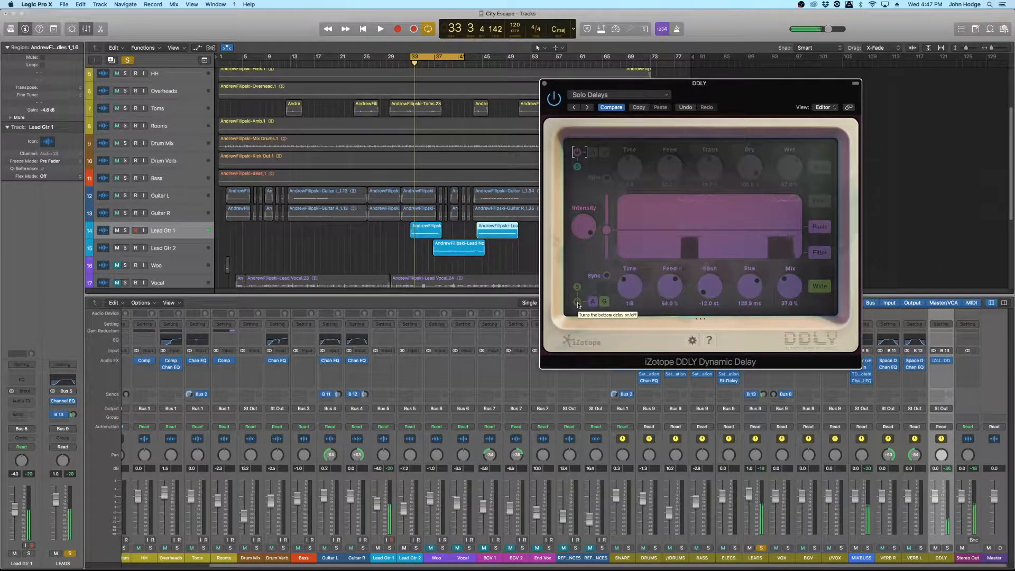
pyautogui.click(577, 152)
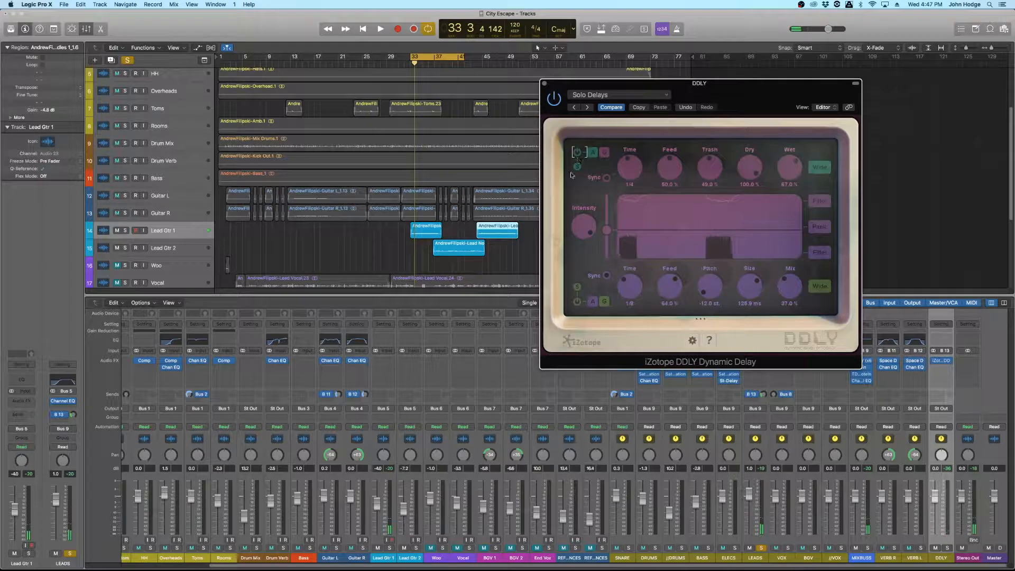
pyautogui.press('space')
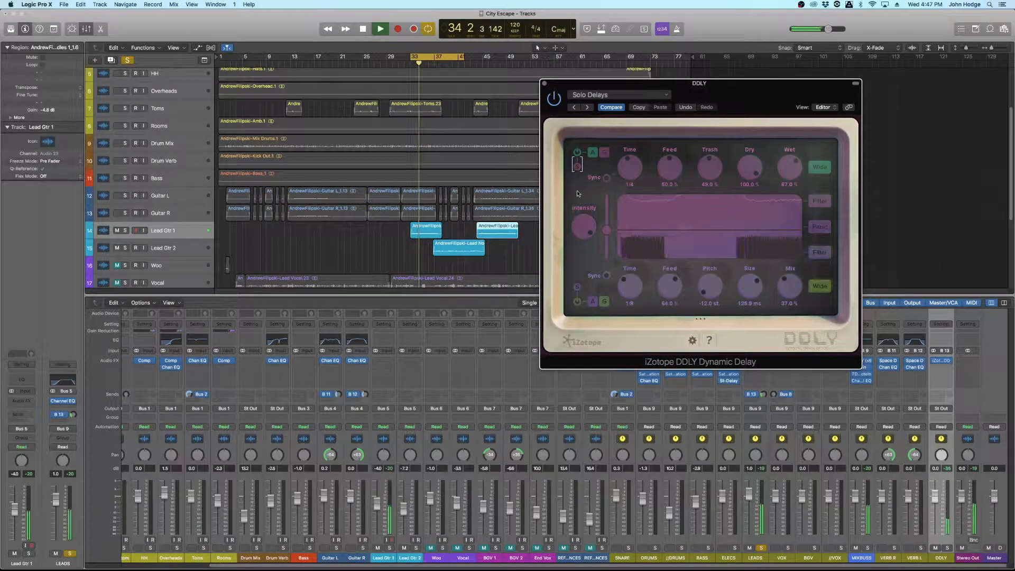
pyautogui.press('space')
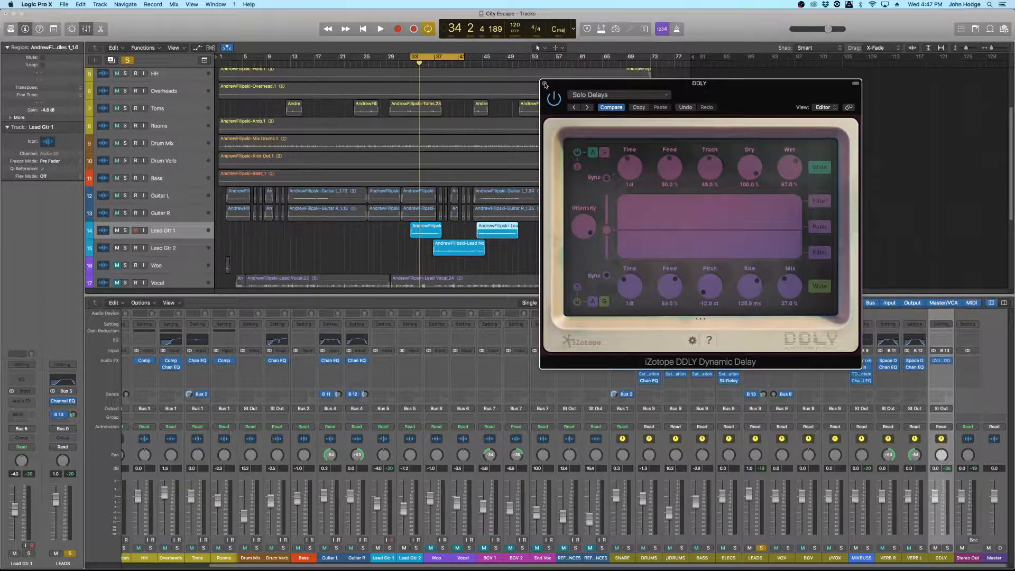
pyautogui.click(545, 85)
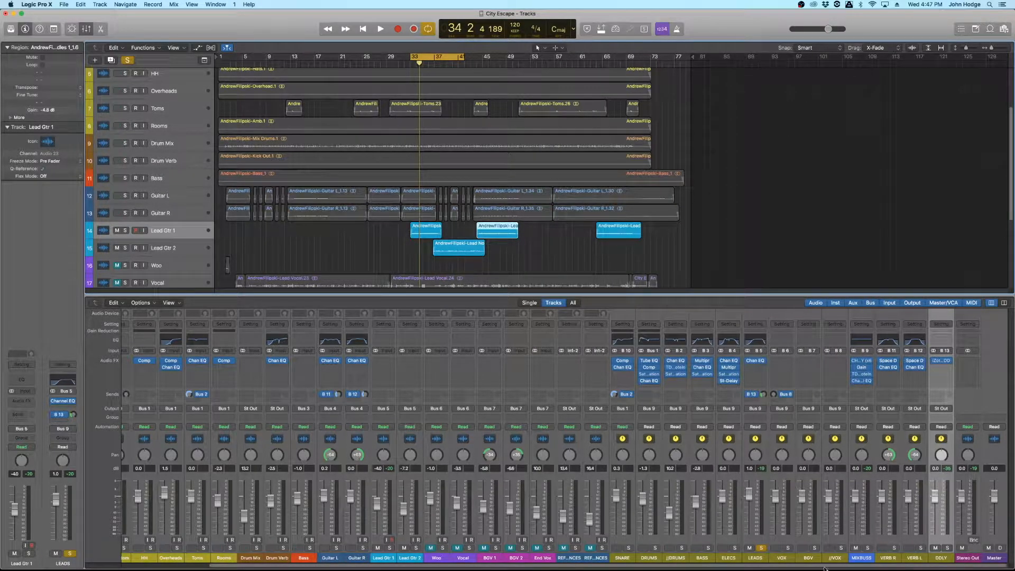
# Step: Unsolo the LEADS bus and adjust its Bus 13 send level while the full mix plays
pyautogui.click(761, 548)
pyautogui.press('space')
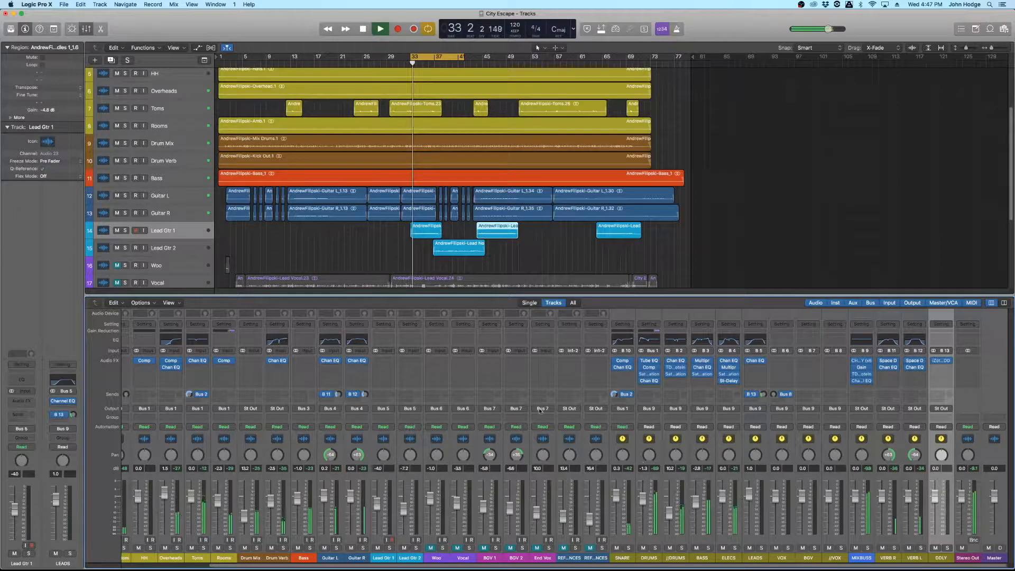
pyautogui.moveTo(764, 396)
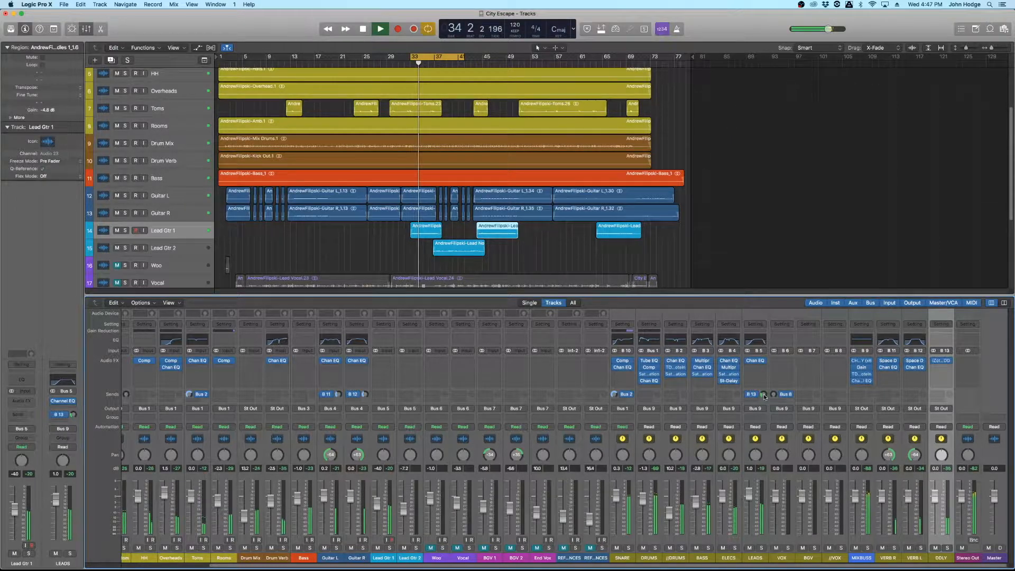
pyautogui.moveTo(764, 397); pyautogui.dragTo(765, 395)
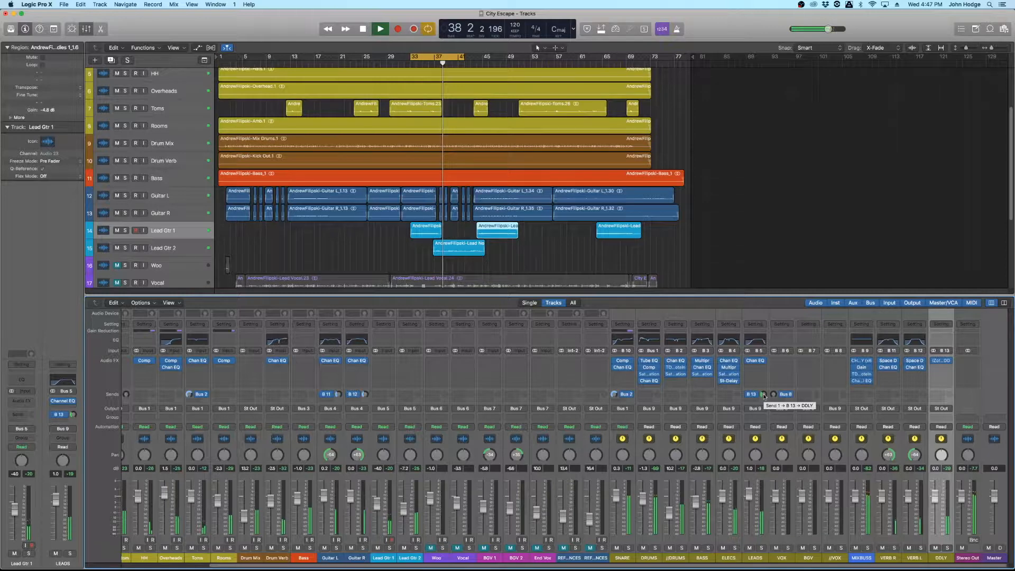
pyautogui.press('space')
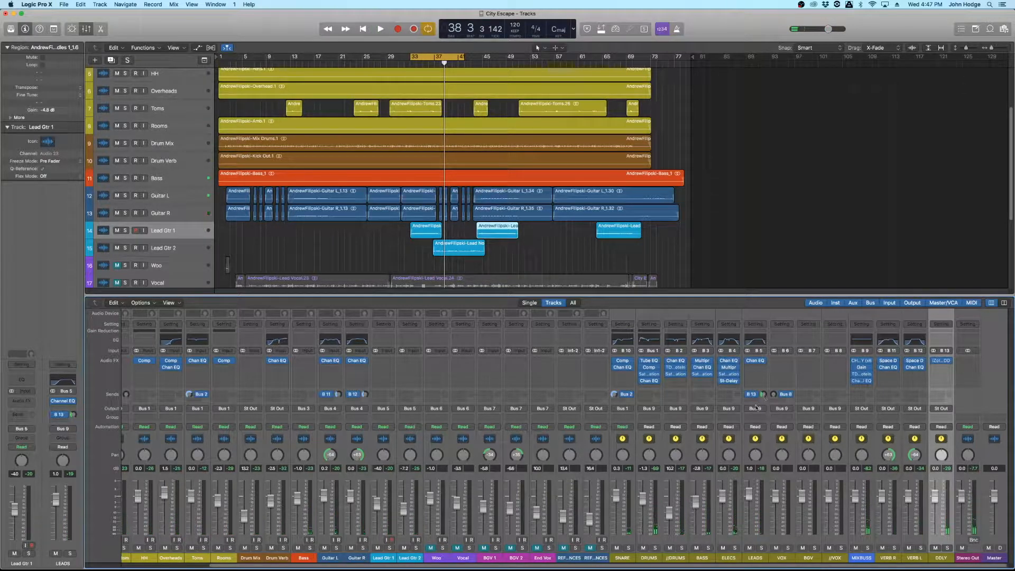
pyautogui.click(758, 402)
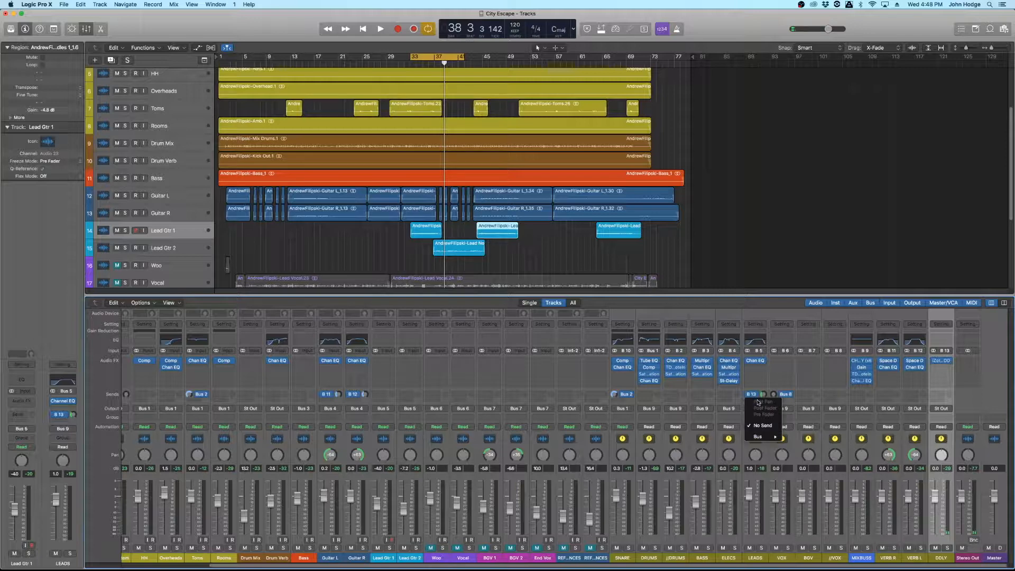
pyautogui.press('Escape')
pyautogui.click(990, 318)
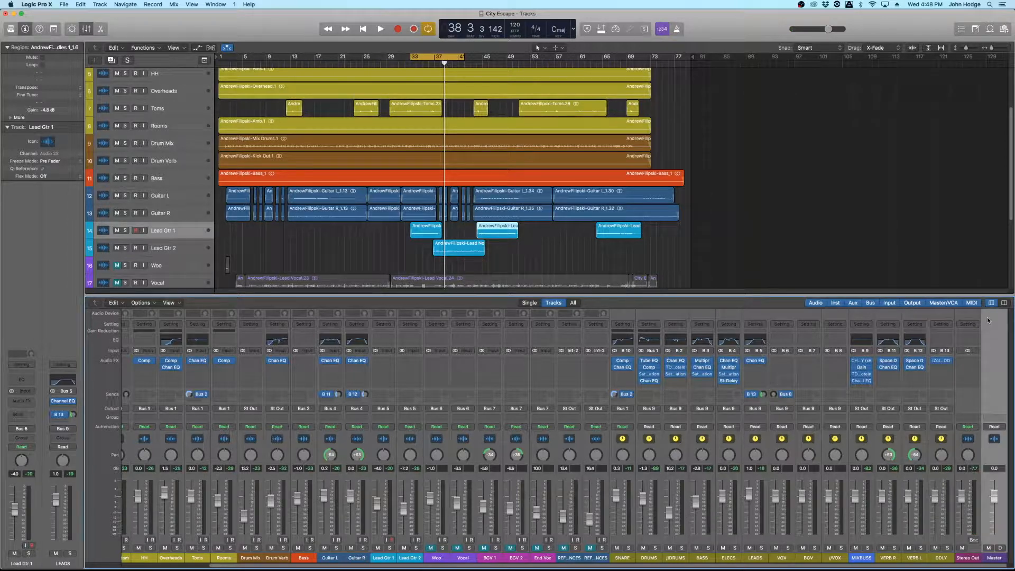
# Step: Examine the filter curves of DDLY's lower and upper delays
pyautogui.click(942, 362)
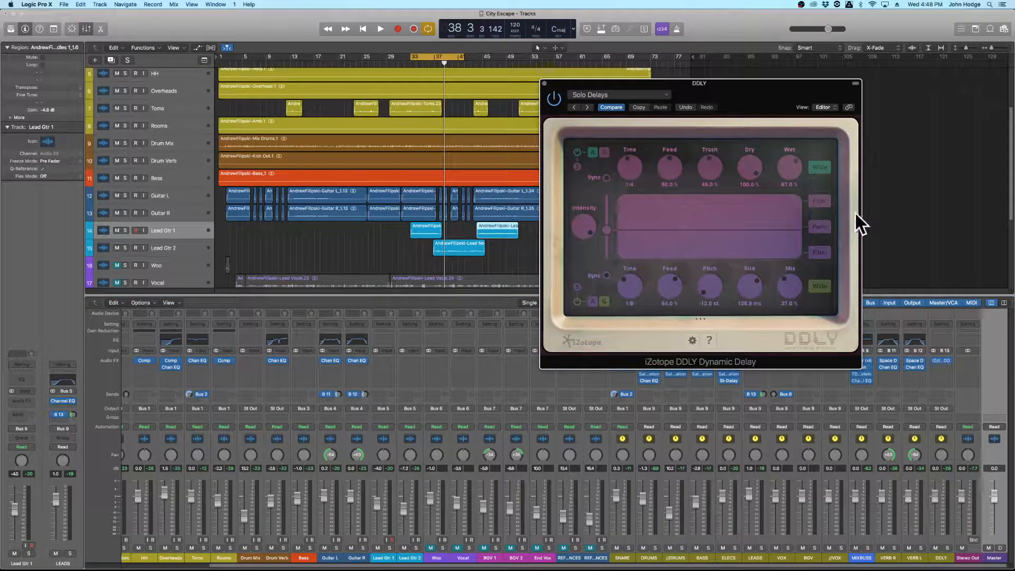
pyautogui.click(823, 254)
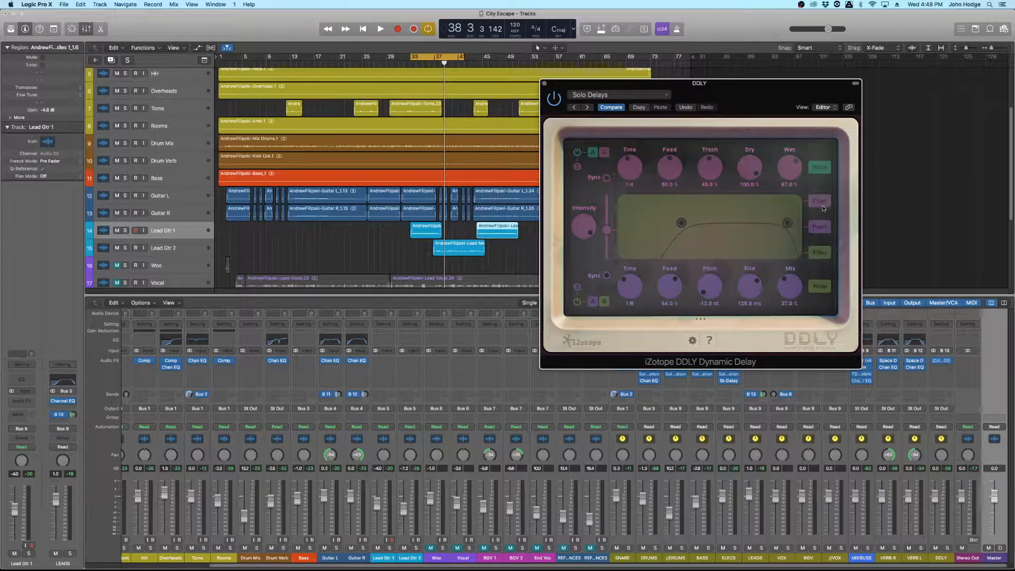
pyautogui.click(822, 202)
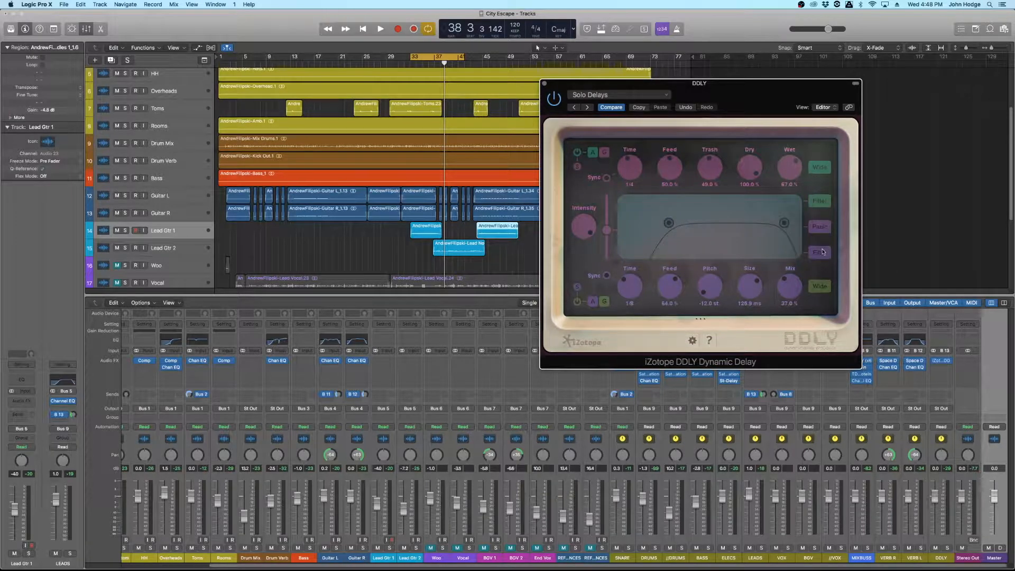
pyautogui.click(820, 202)
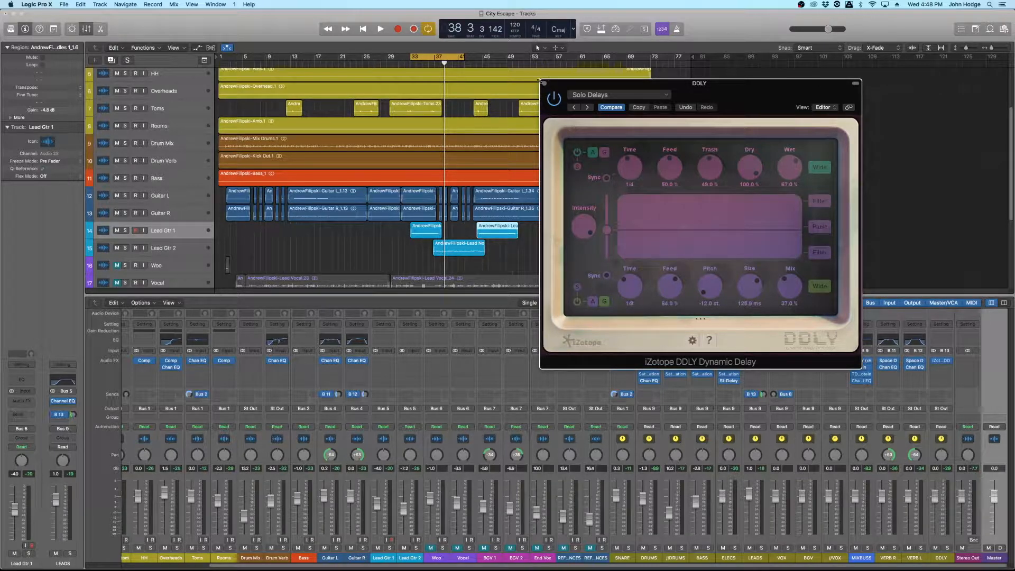
pyautogui.click(545, 84)
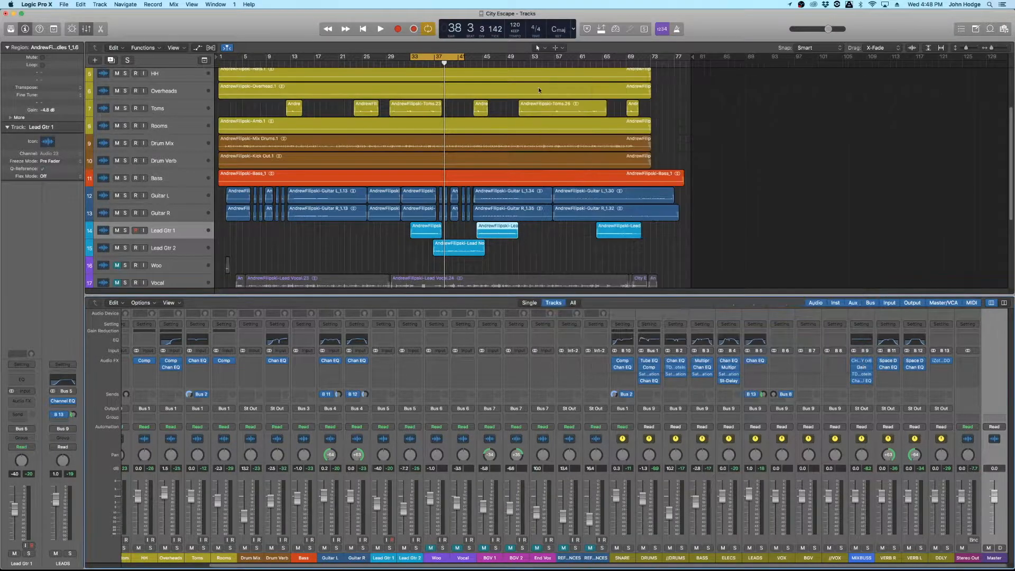
# Step: Add a Bus 14 send to the LEADS bus and rename the new aux channel LEADVERB
pyautogui.click(758, 401)
pyautogui.moveTo(765, 437)
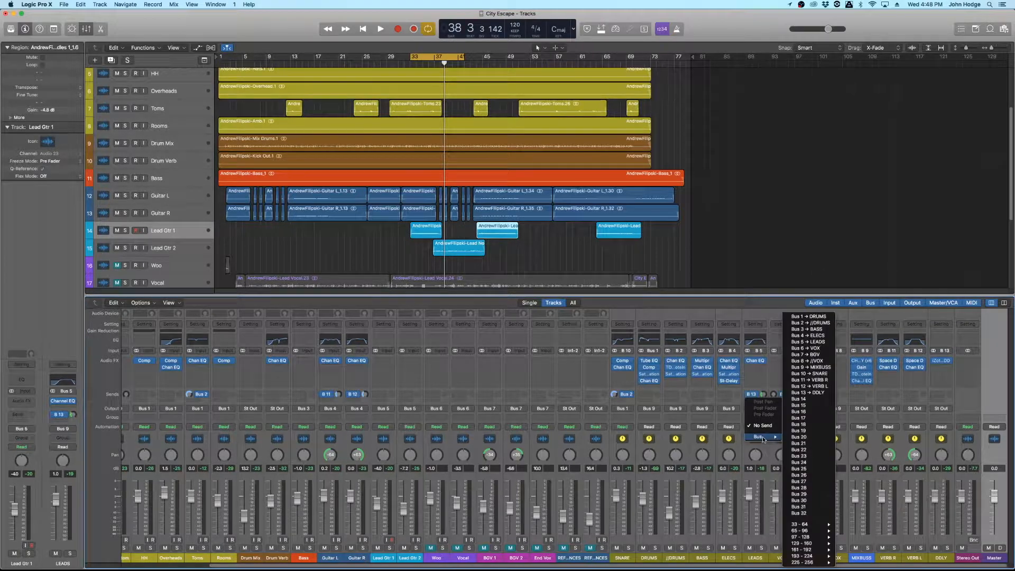
pyautogui.click(800, 399)
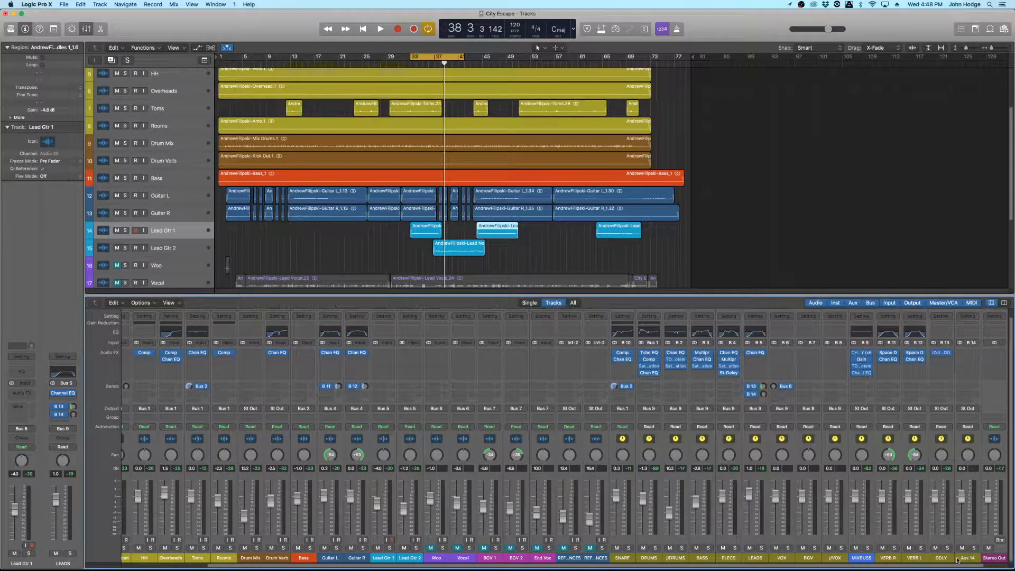
pyautogui.click(961, 559)
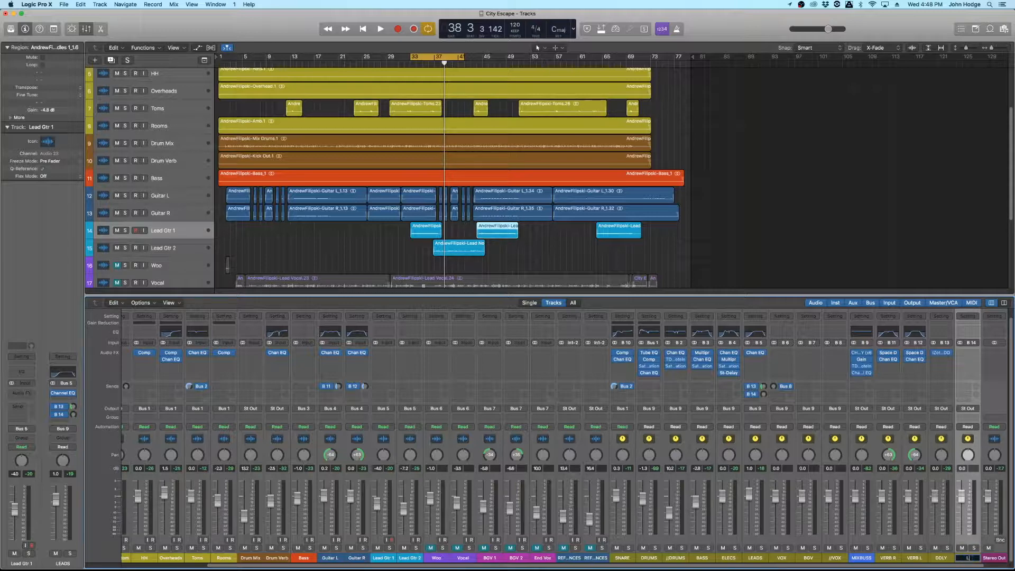
pyautogui.write('LEADVERB')
pyautogui.press('Return')
# Step: Insert Space Designer on LEADVERB and load the large plate reverb preset 02.0s Sustain Plate
pyautogui.click(968, 353)
pyautogui.moveTo(964, 382)
pyautogui.click(899, 381)
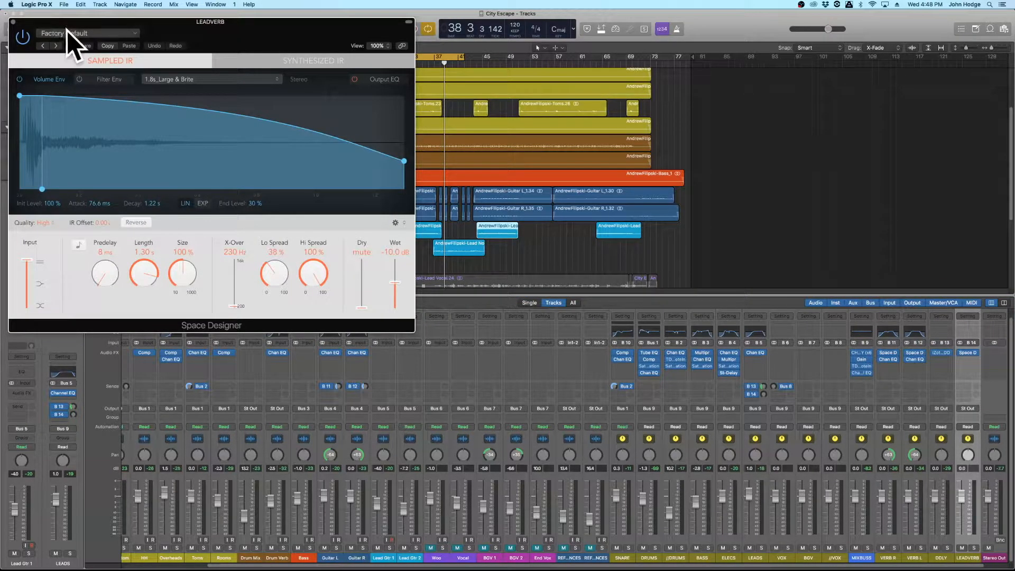
pyautogui.click(67, 32)
pyautogui.moveTo(124, 206)
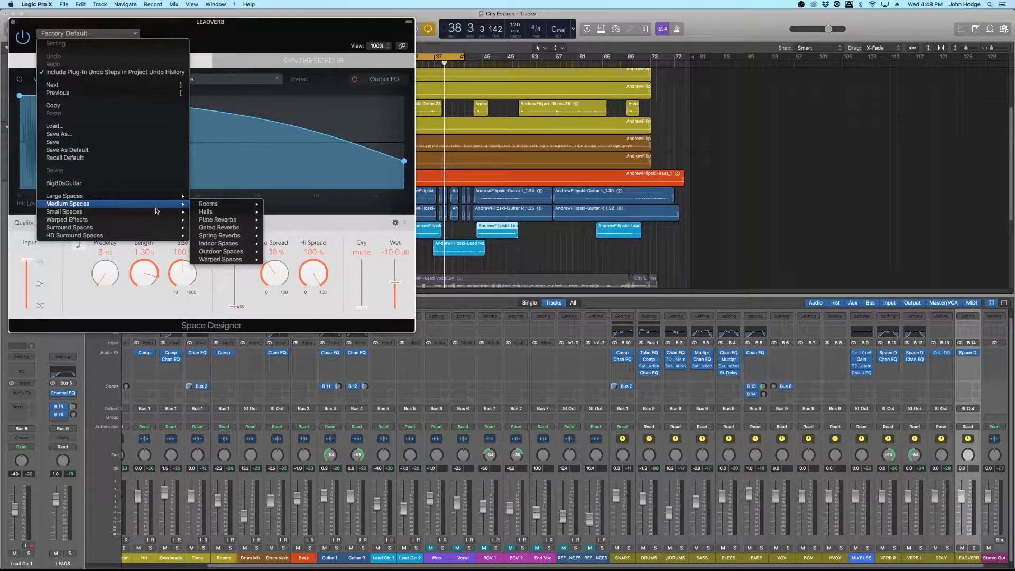
pyautogui.moveTo(210, 220)
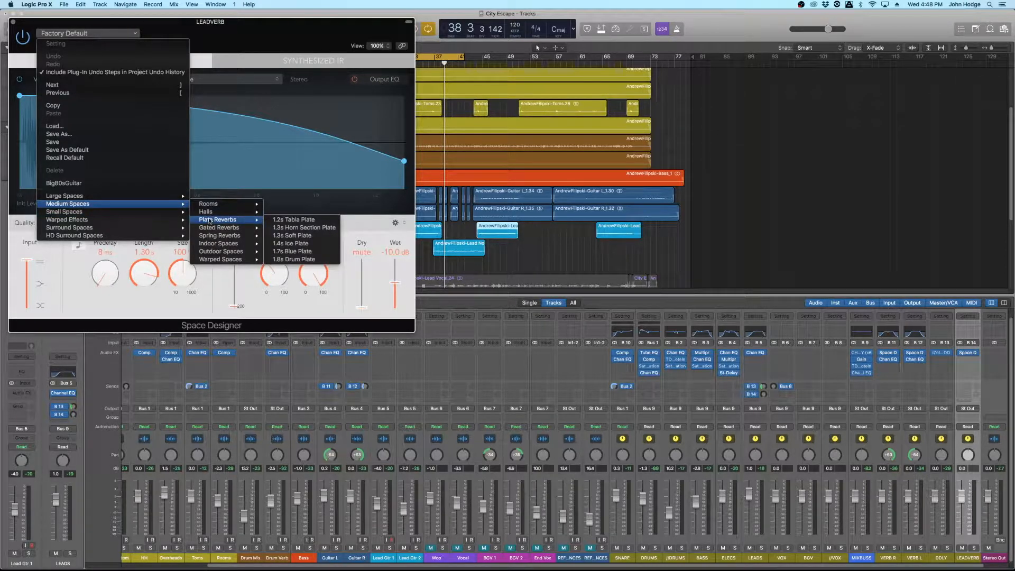
pyautogui.moveTo(154, 199)
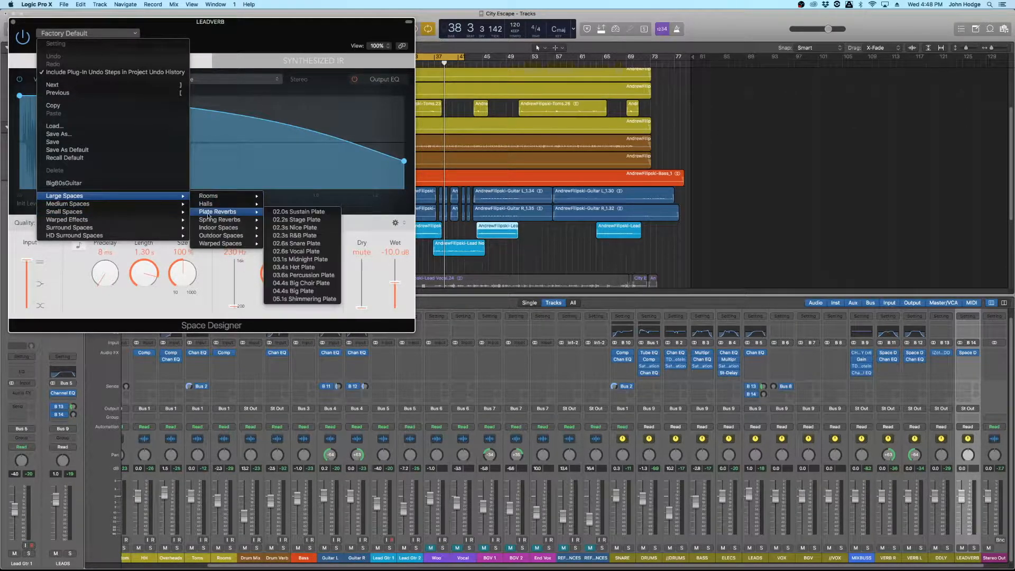
pyautogui.click(299, 212)
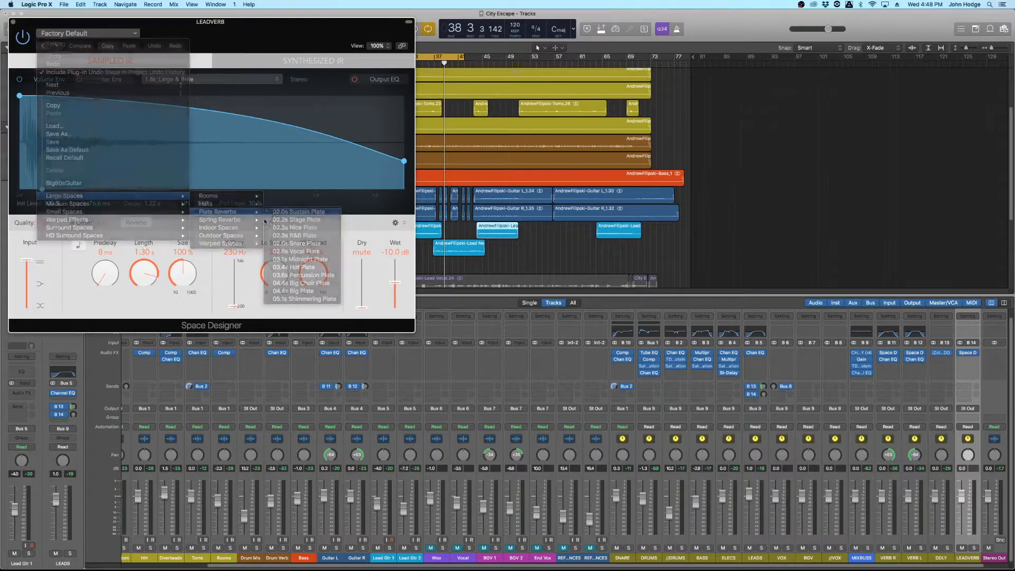
# Step: Solo the LEADS bus and raise its Bus 14 send level during playback to feed the plate reverb
pyautogui.moveTo(306, 42); pyautogui.dragTo(597, 222)
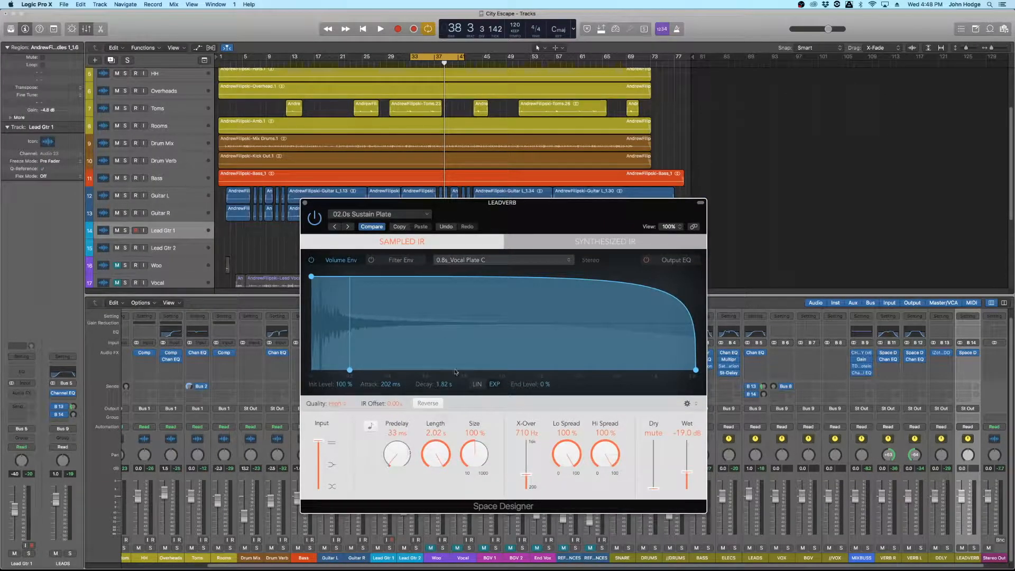
pyautogui.moveTo(534, 229); pyautogui.dragTo(515, 270)
pyautogui.press('space')
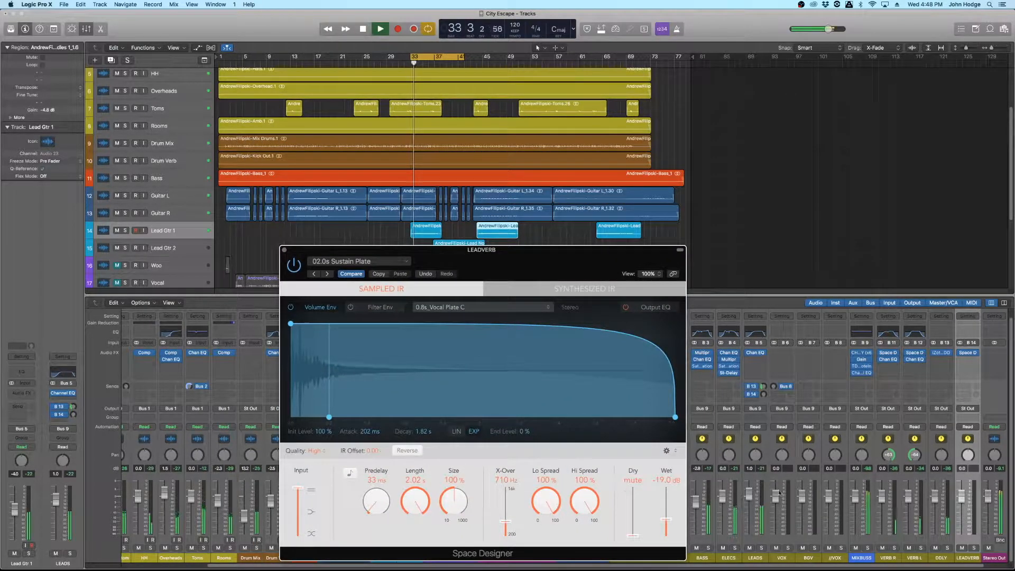
pyautogui.moveTo(595, 266); pyautogui.dragTo(410, 149)
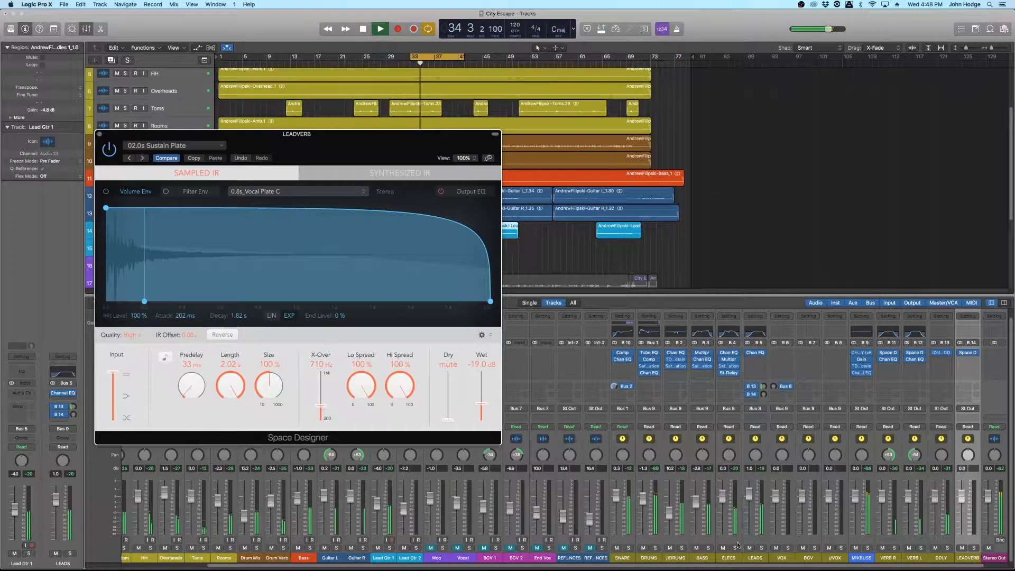
pyautogui.click(761, 548)
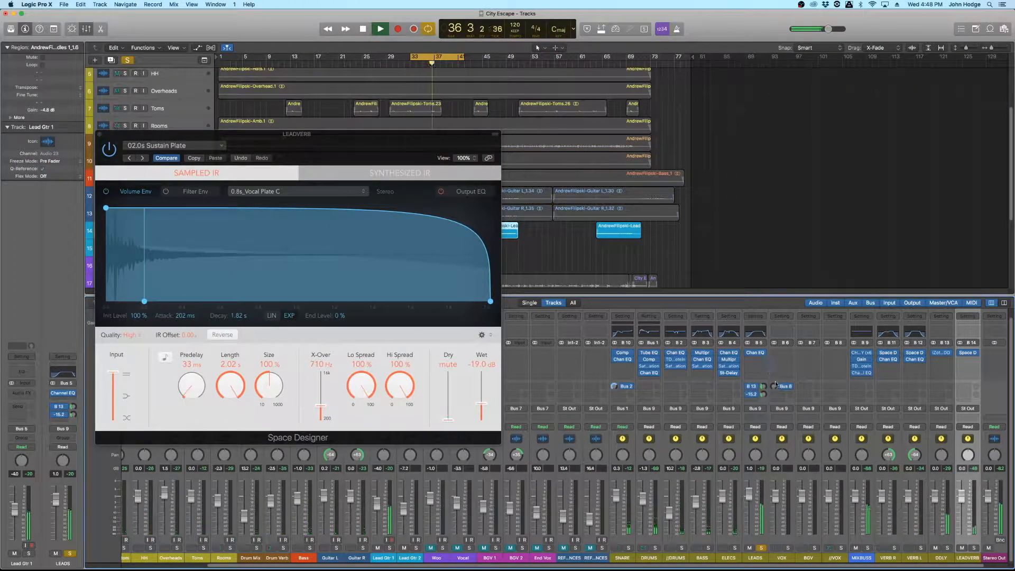
pyautogui.press('space')
pyautogui.press('space')
pyautogui.press('space')
pyautogui.press('space')
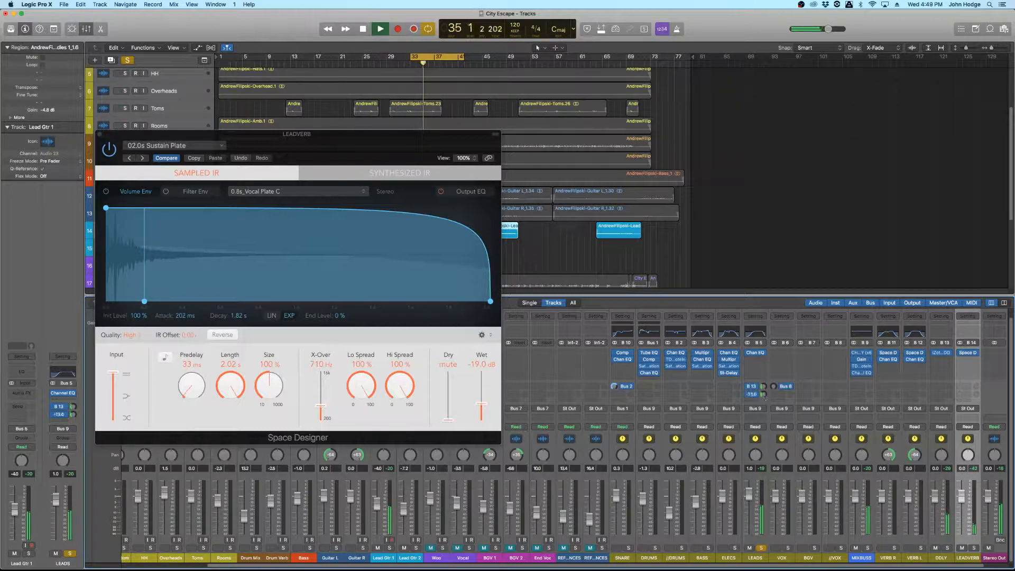
# Step: Add a high cut at 2900 Hz and a low cut in the lows to Space Designer's output EQ
pyautogui.click(470, 192)
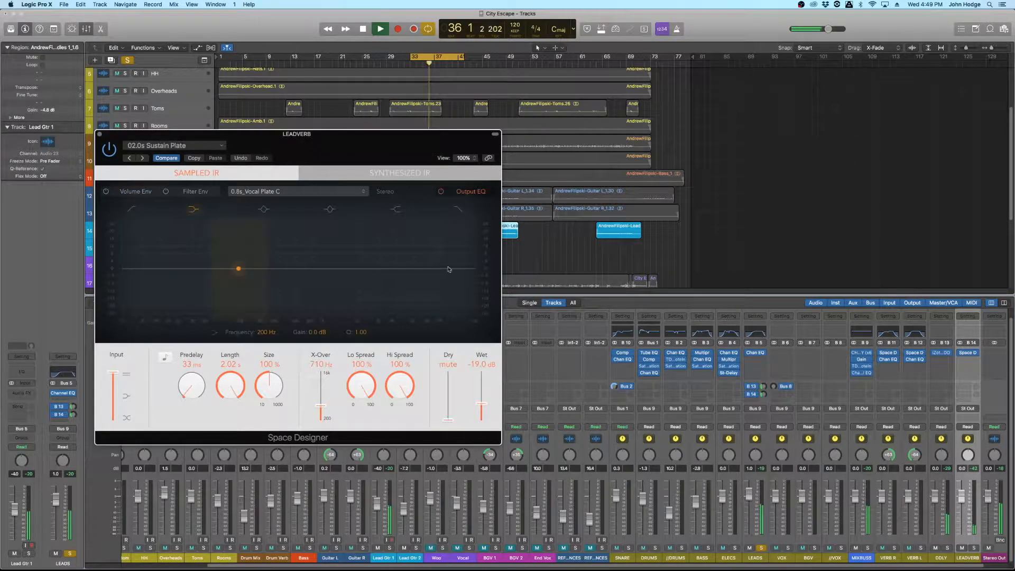
pyautogui.click(458, 210)
pyautogui.moveTo(443, 274); pyautogui.dragTo(376, 274)
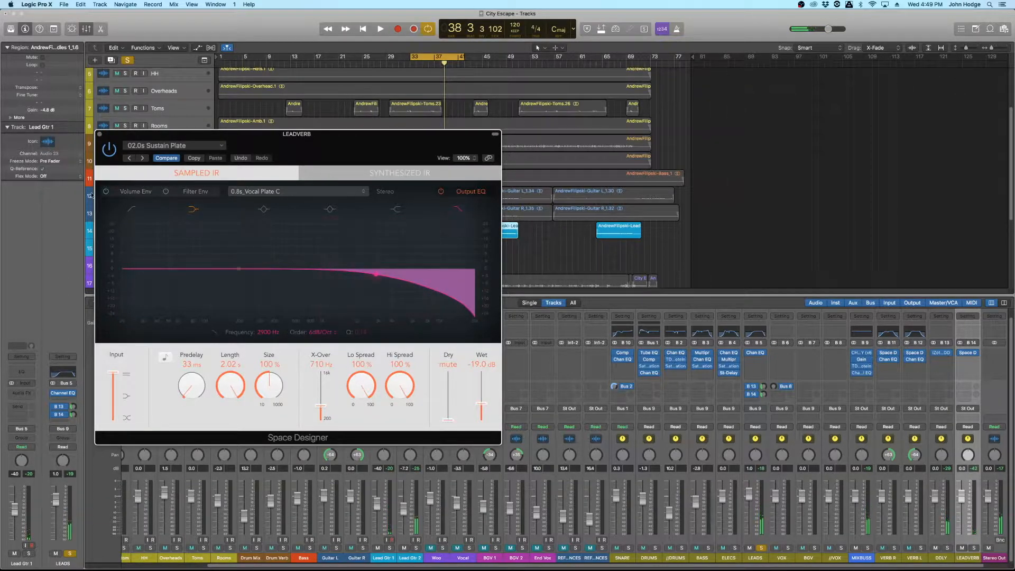
pyautogui.click(132, 208)
pyautogui.moveTo(169, 275); pyautogui.dragTo(217, 274)
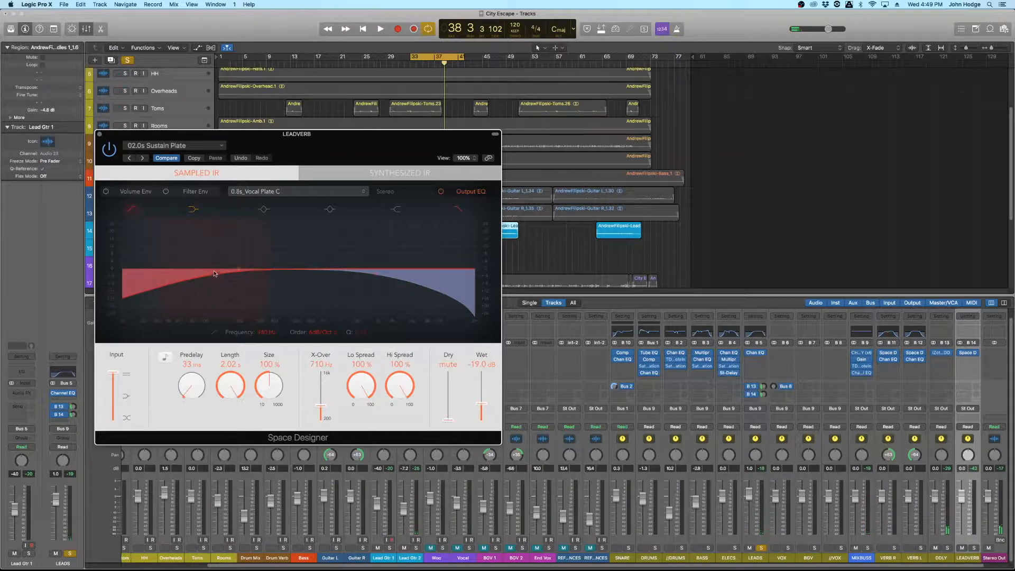
# Step: Steepen the slope of the output EQ's low cut, adjust its Q and raise its frequency
pyautogui.click(321, 333)
pyautogui.click(325, 342)
pyautogui.moveTo(361, 333); pyautogui.dragTo(344, 262)
pyautogui.moveTo(217, 271); pyautogui.dragTo(254, 277)
# Step: Raise the output EQ's high cut frequency, set its slope to 12 dB/Oct and increase its Q
pyautogui.moveTo(376, 275); pyautogui.dragTo(389, 278)
pyautogui.click(334, 332)
pyautogui.click(328, 341)
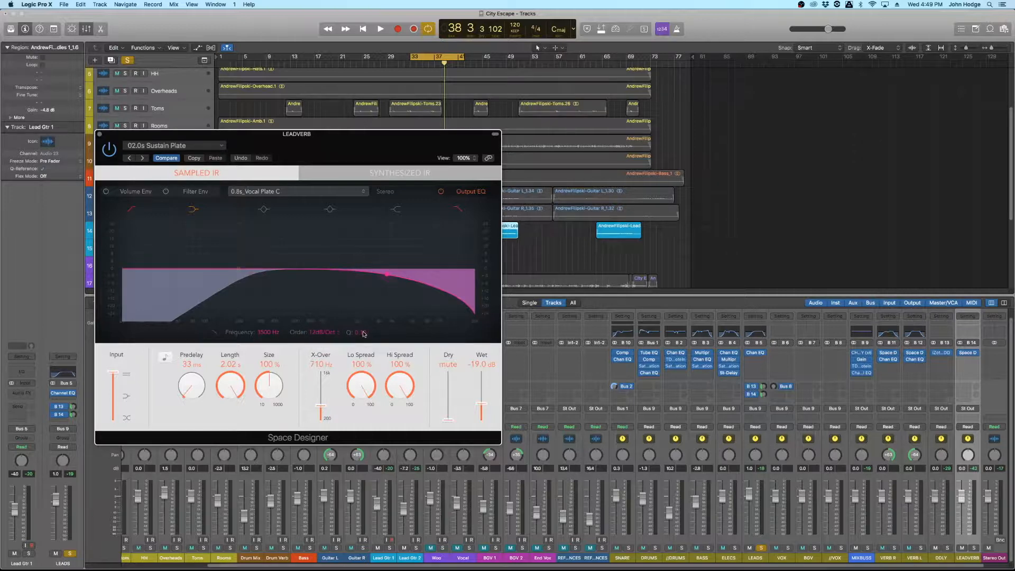
pyautogui.moveTo(357, 309); pyautogui.dragTo(364, 279)
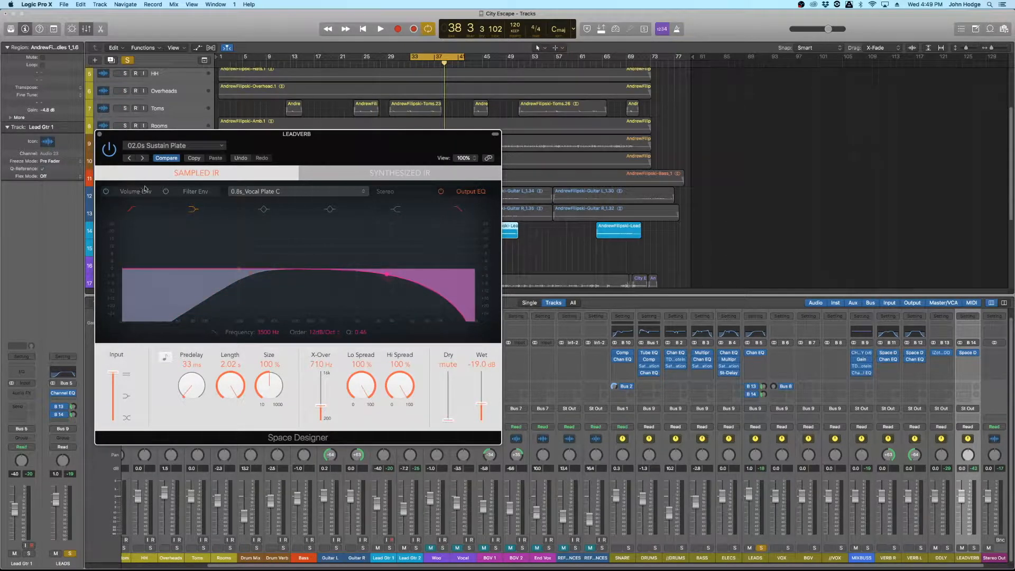
pyautogui.click(99, 134)
# Step: Fine-tune the soloed LEADS bus's Bus 14 send during playback, and turn off cycle mode and the solo
pyautogui.press('space')
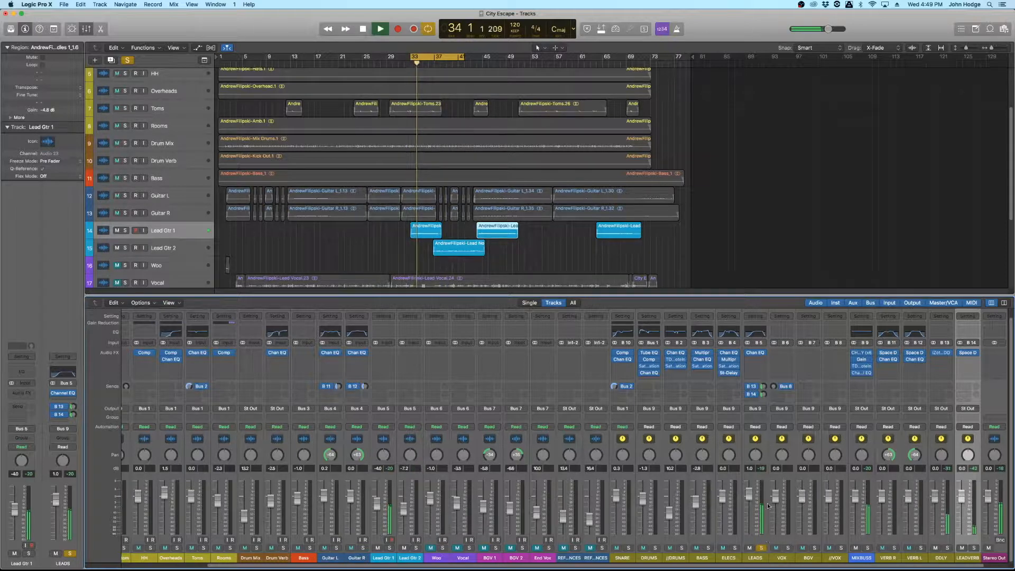
pyautogui.moveTo(763, 395); pyautogui.dragTo(765, 397)
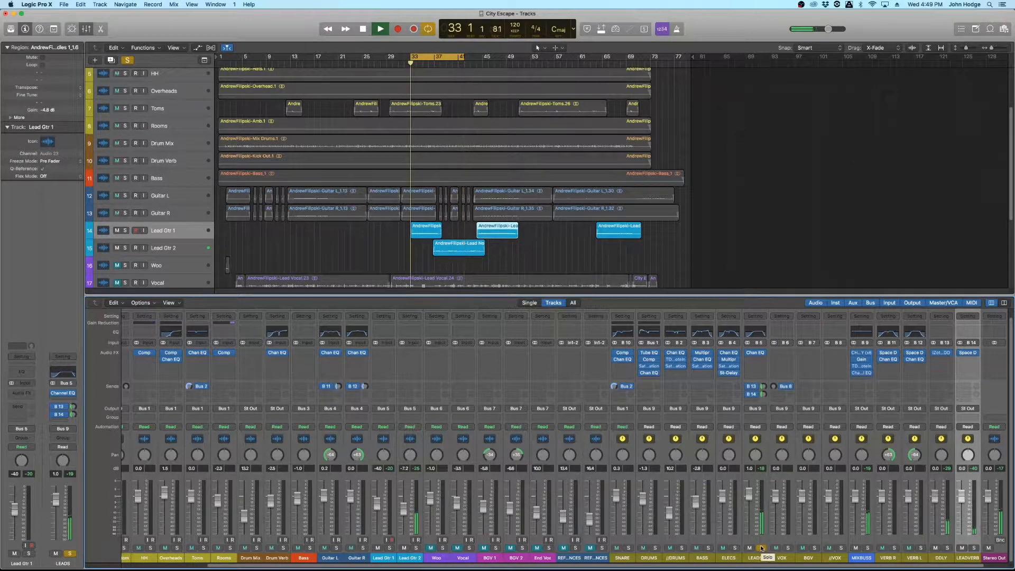
pyautogui.press('c')
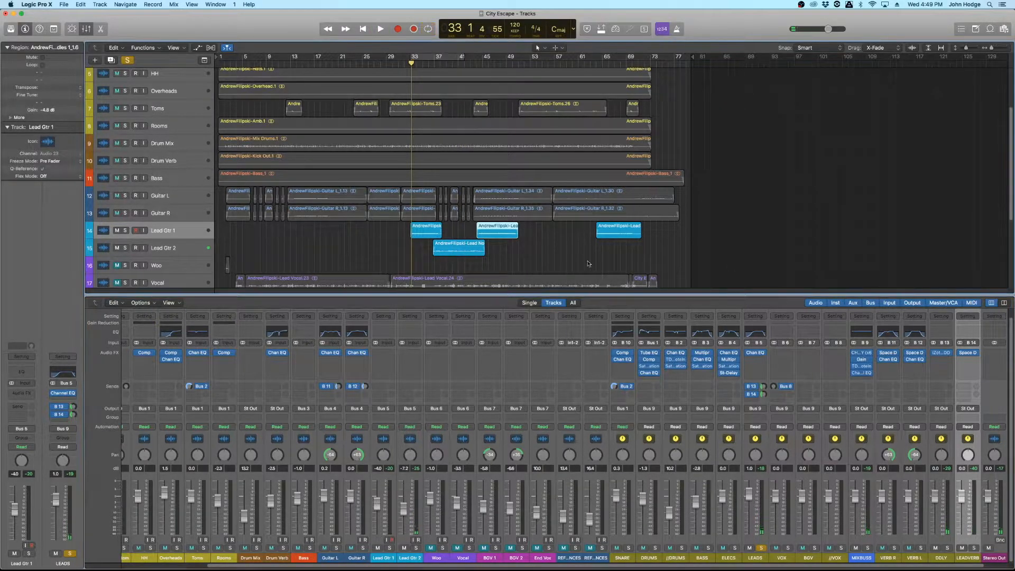
pyautogui.click(762, 549)
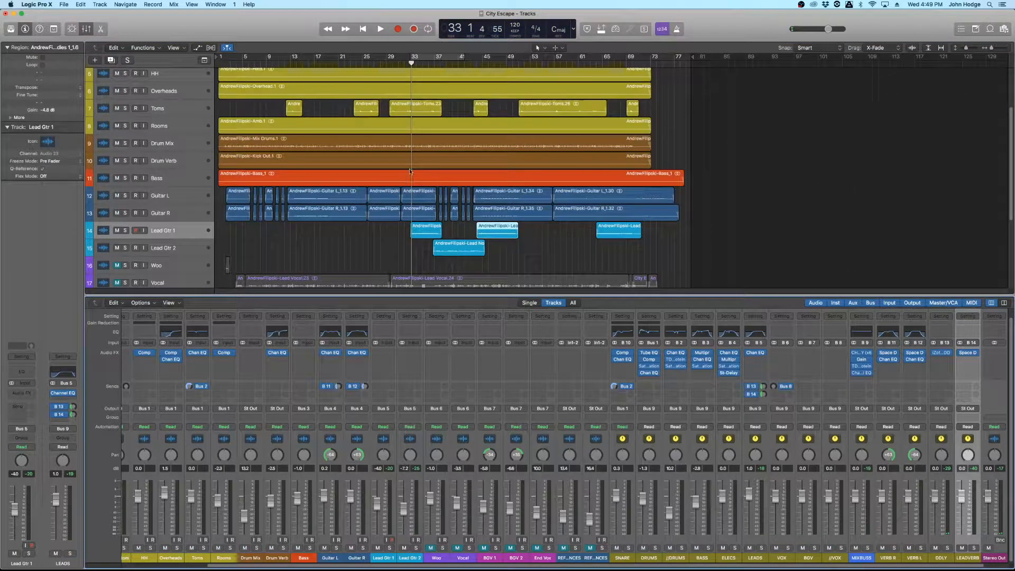
# Step: Play the full mix and set the LEADS bus's Bus 14 send to about -13.6 dB
pyautogui.press('space')
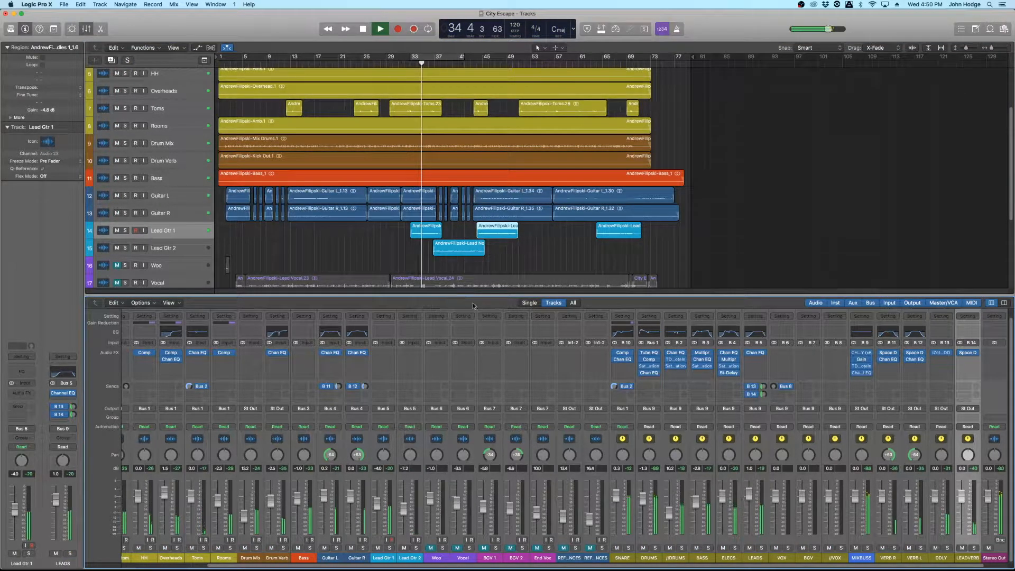
pyautogui.moveTo(763, 394); pyautogui.dragTo(764, 397)
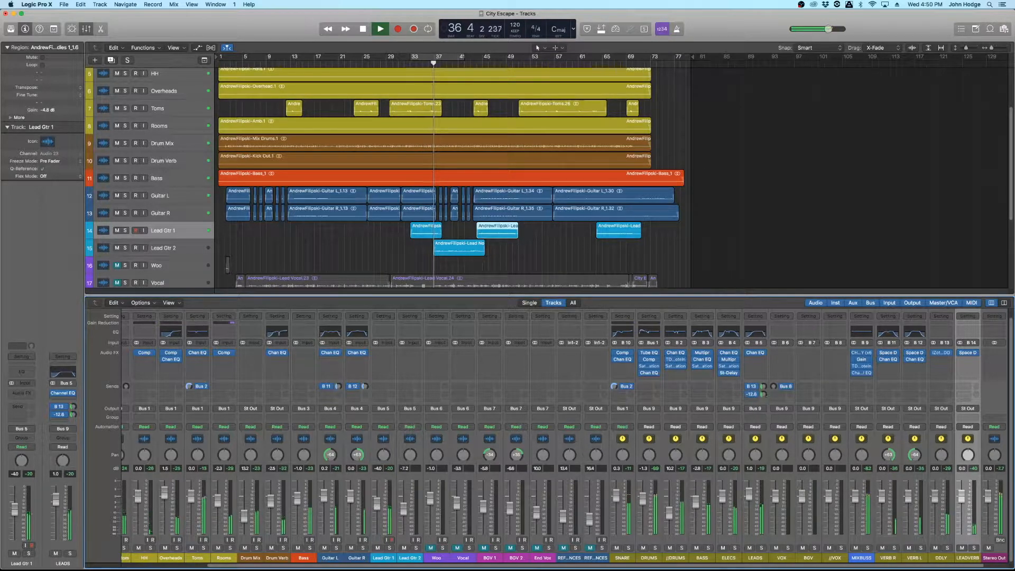
pyautogui.moveTo(764, 395); pyautogui.dragTo(764, 395)
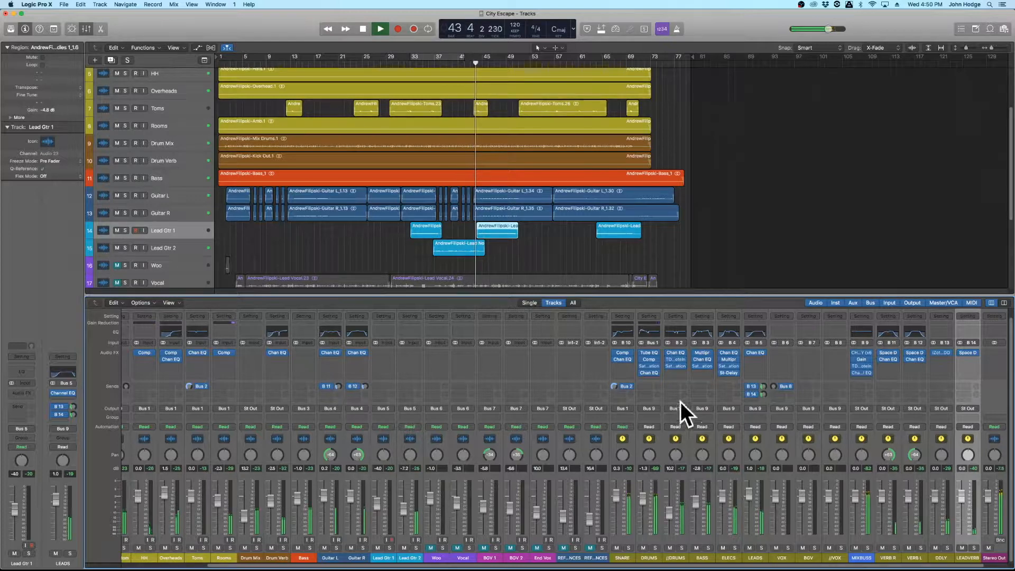
pyautogui.press('space')
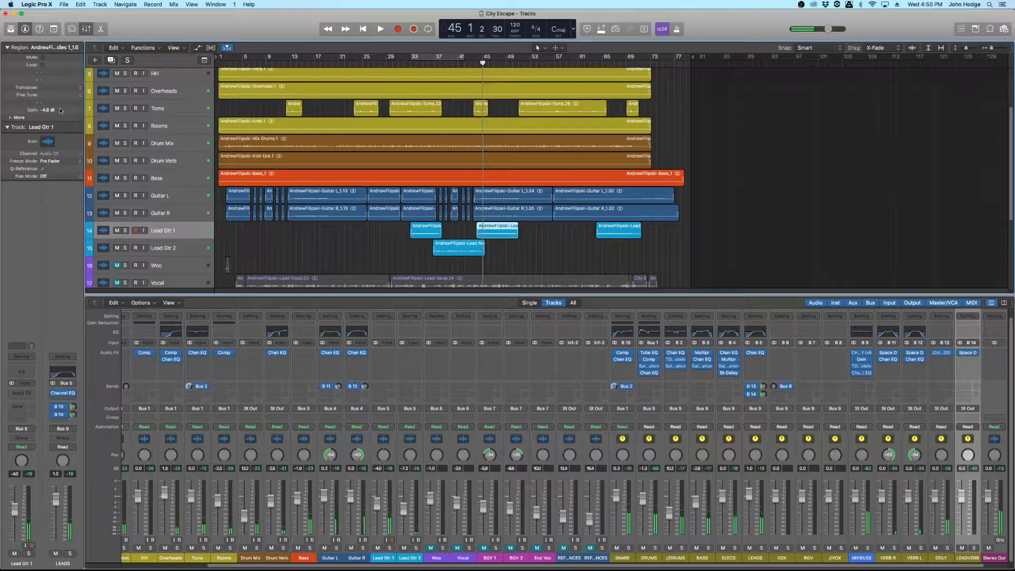
# Step: Check the Lead Gtr 2 region's gain and lower the middle Lead Gtr 1 region's gain to -7.3 dB while listening
pyautogui.click(467, 250)
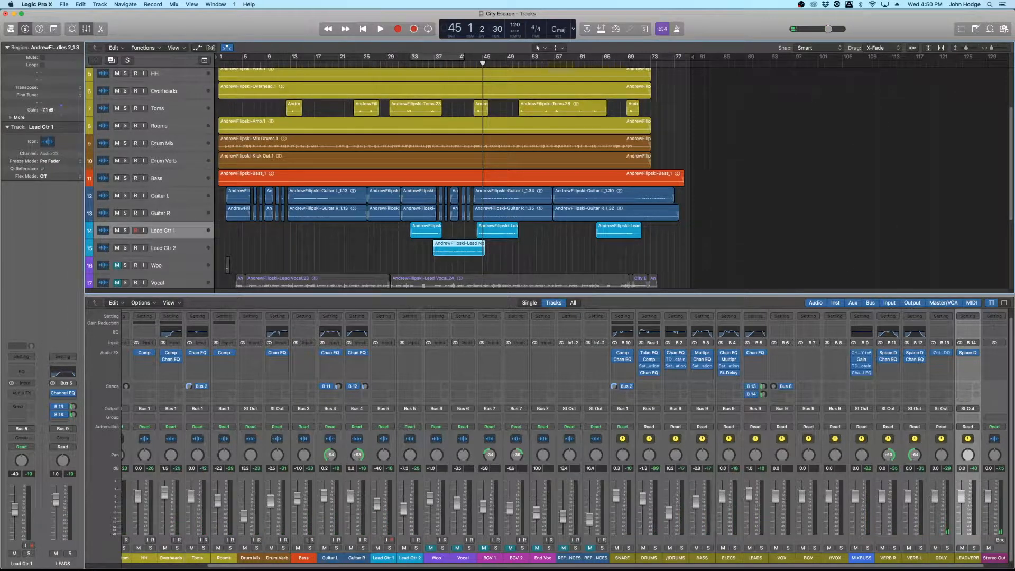
pyautogui.click(530, 262)
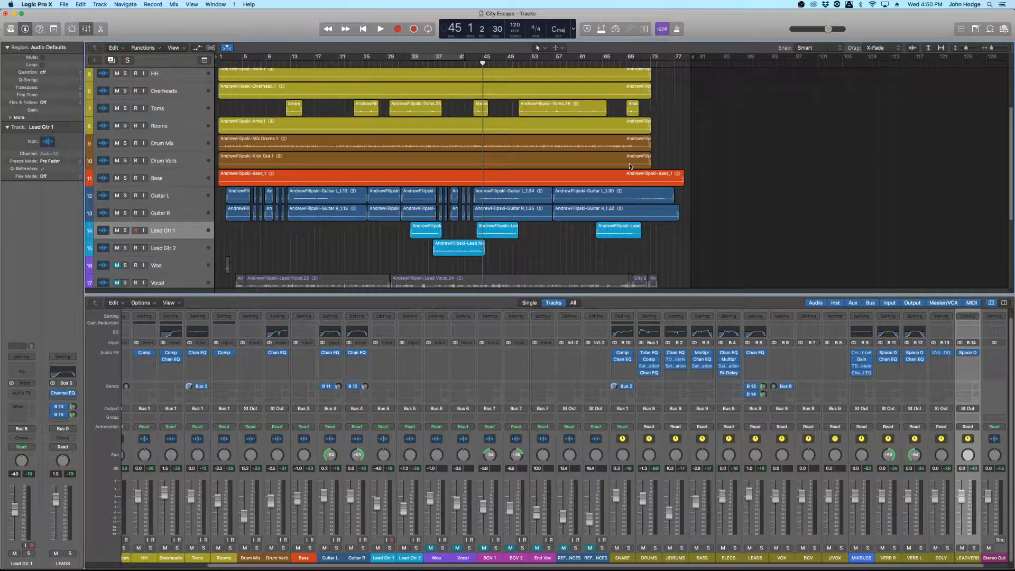
pyautogui.press('space')
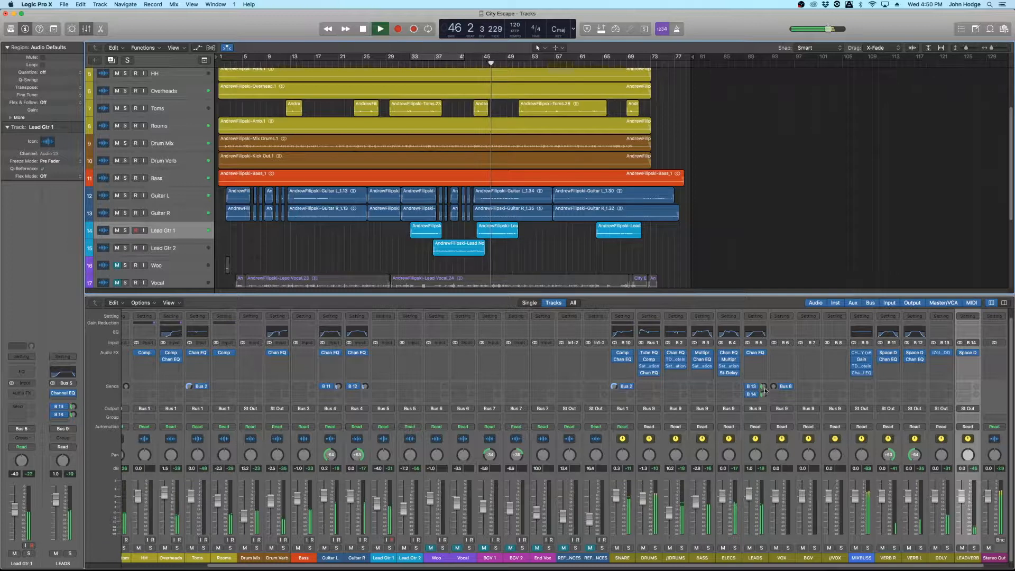
pyautogui.click(509, 233)
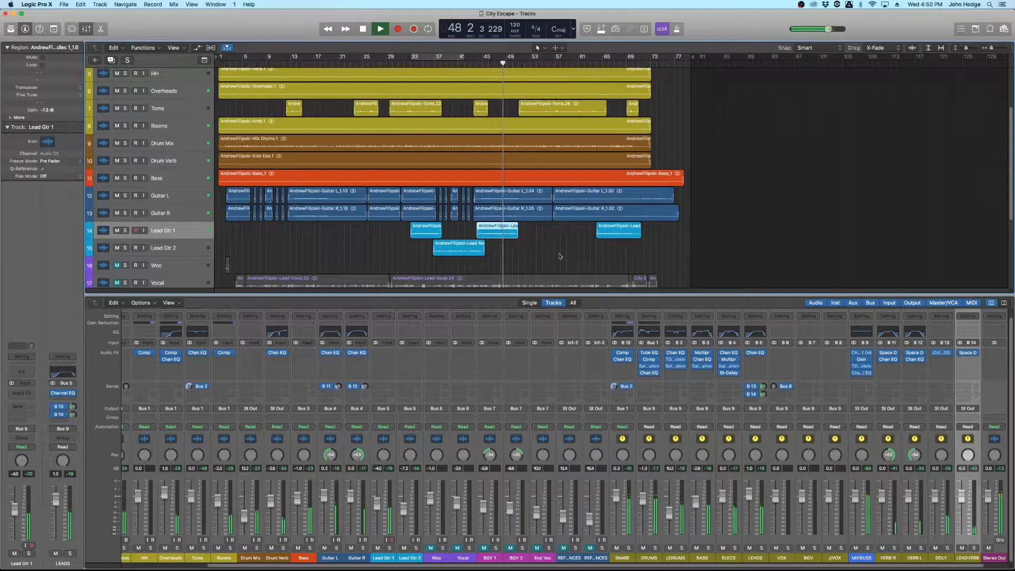
# Step: Select the last Lead Gtr 1 region and play the mix past its end to check the lead's level and effects
pyautogui.click(617, 243)
pyautogui.click(616, 236)
pyautogui.press('z')
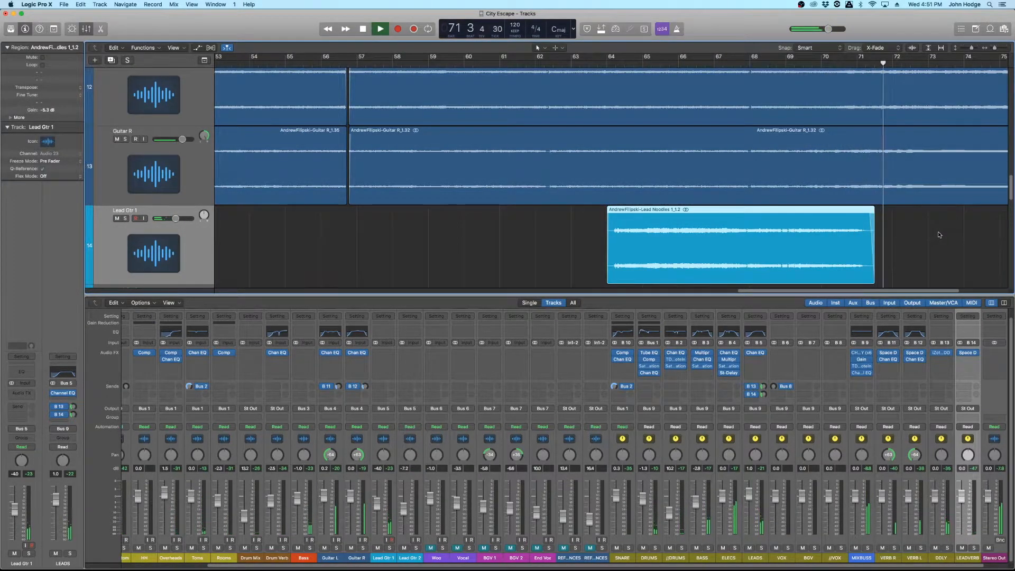
pyautogui.press('space')
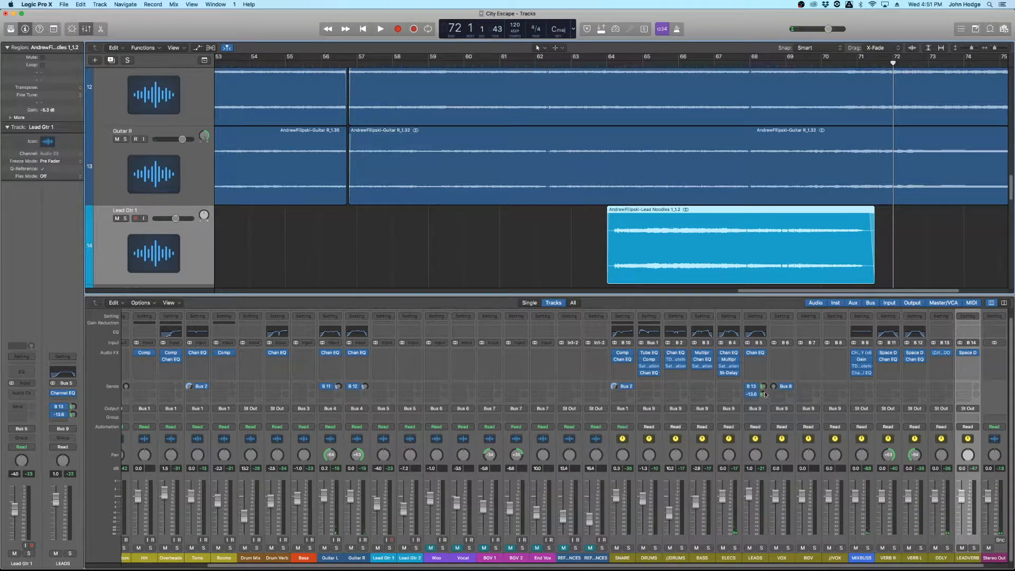
pyautogui.press('space')
pyautogui.press('space')
pyautogui.scroll(-10, 493, 224)
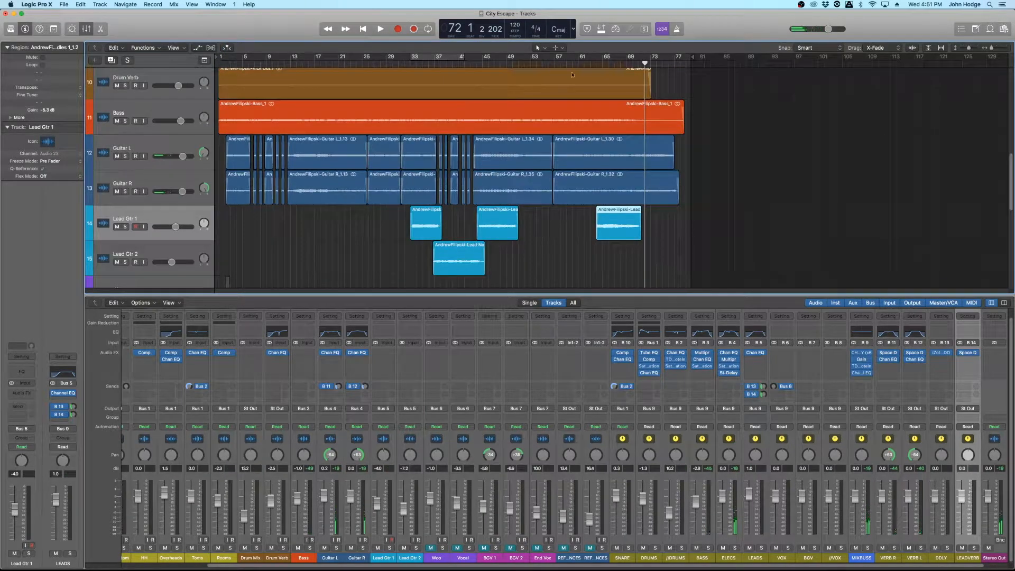
# Step: Switch the bypassed EQs and sends on Guitar L and Guitar R back on, and play the mix from bar 30
pyautogui.click(596, 64)
pyautogui.scroll(-2, 245, 217)
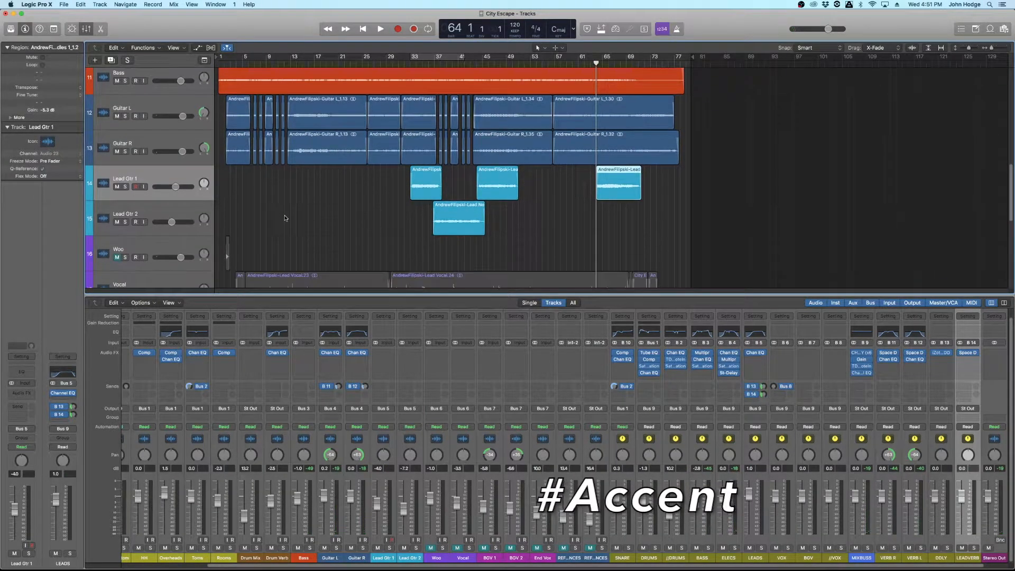
pyautogui.click(410, 63)
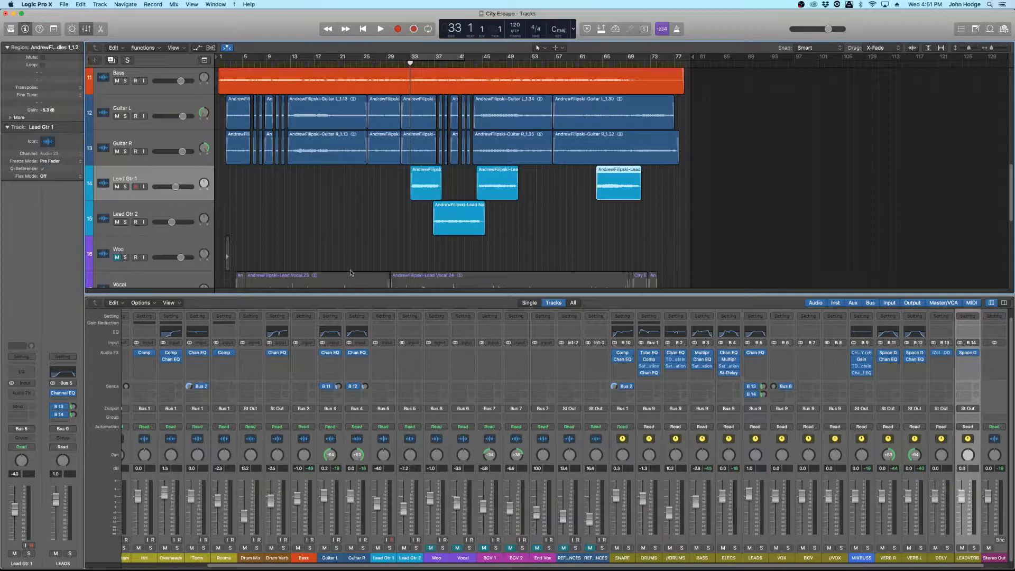
pyautogui.click(393, 64)
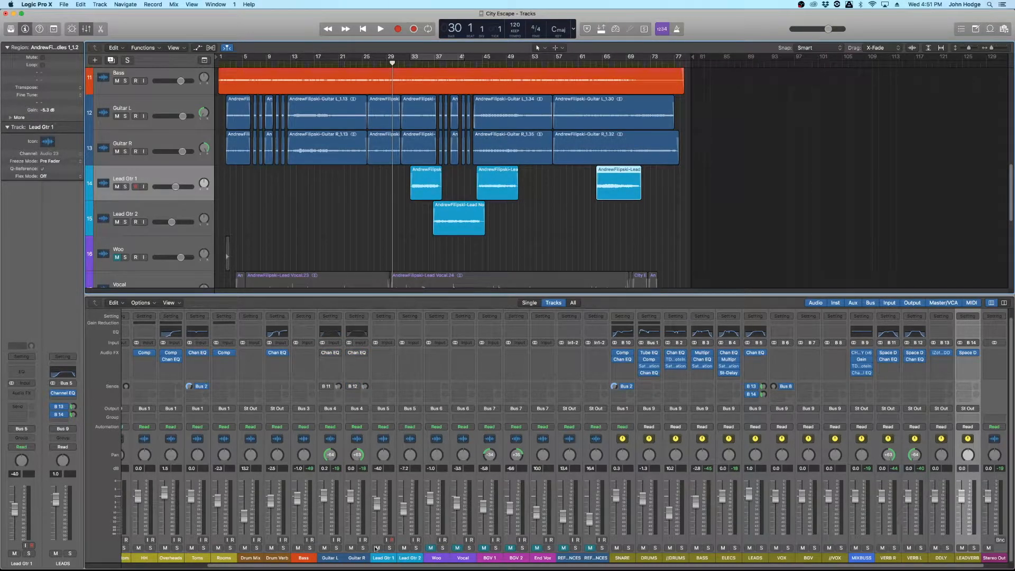
pyautogui.click(357, 558)
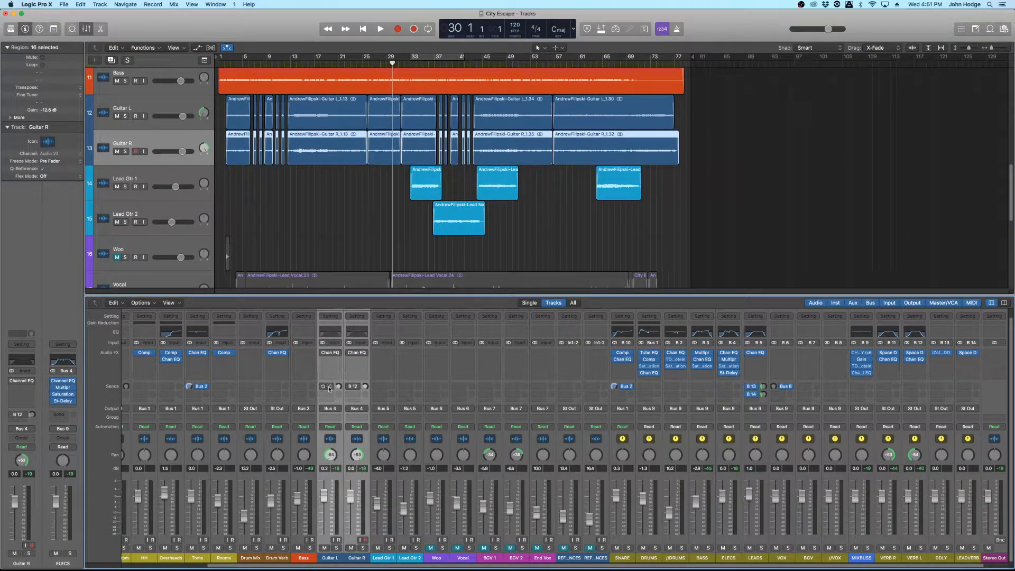
pyautogui.press('space')
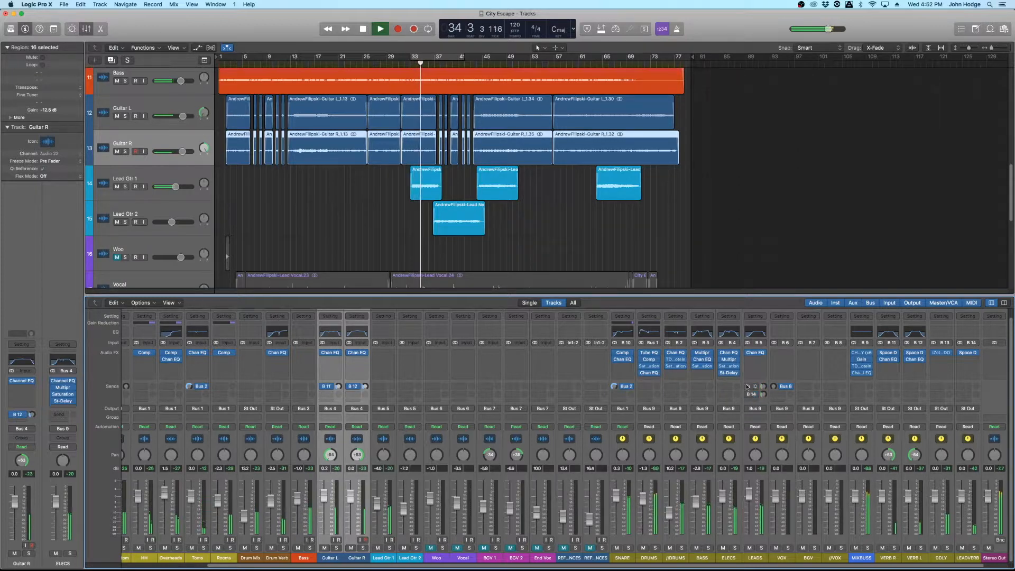
pyautogui.moveTo(747, 351)
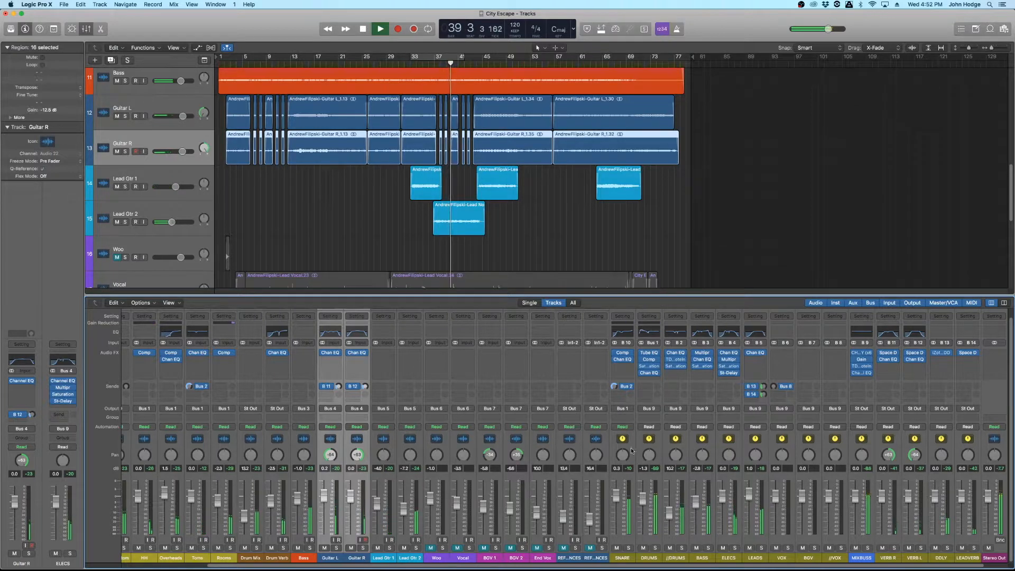
pyautogui.press('space')
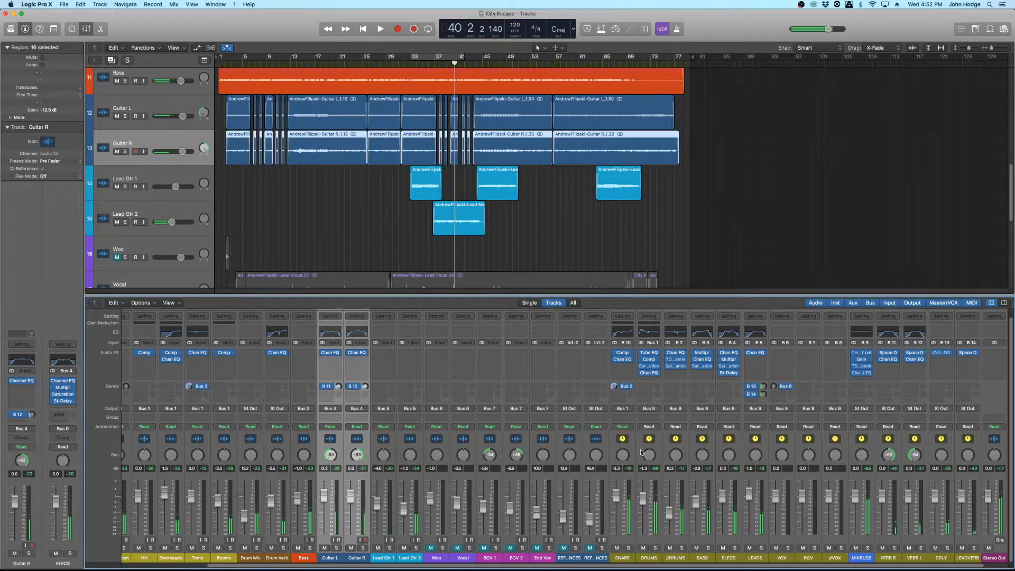